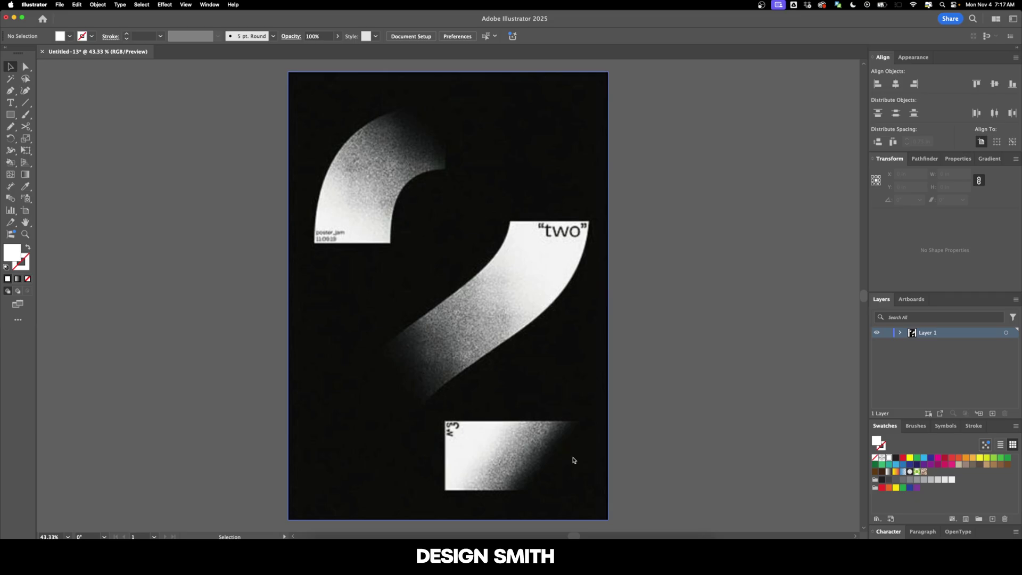
Move the reference poster image off the artboard so it sits beside the blank page.
scroll(730, 378, "right", 5)
scroll(577, 378, "left", 4)
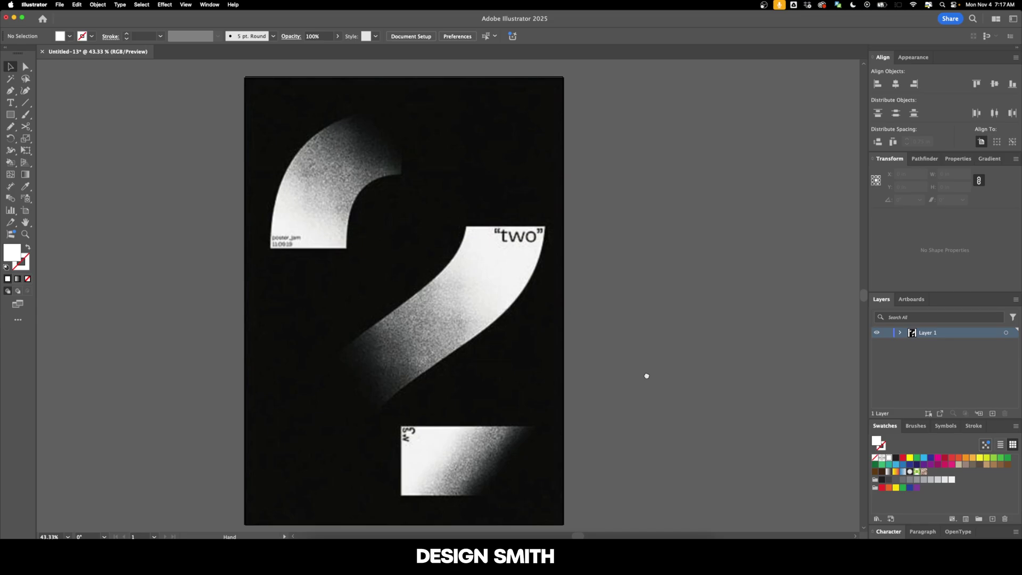
left_click_drag(352, 320, 711, 320)
left_click(516, 297)
scroll(429, 302, "right", 3)
scroll(364, 295, "down", 2)
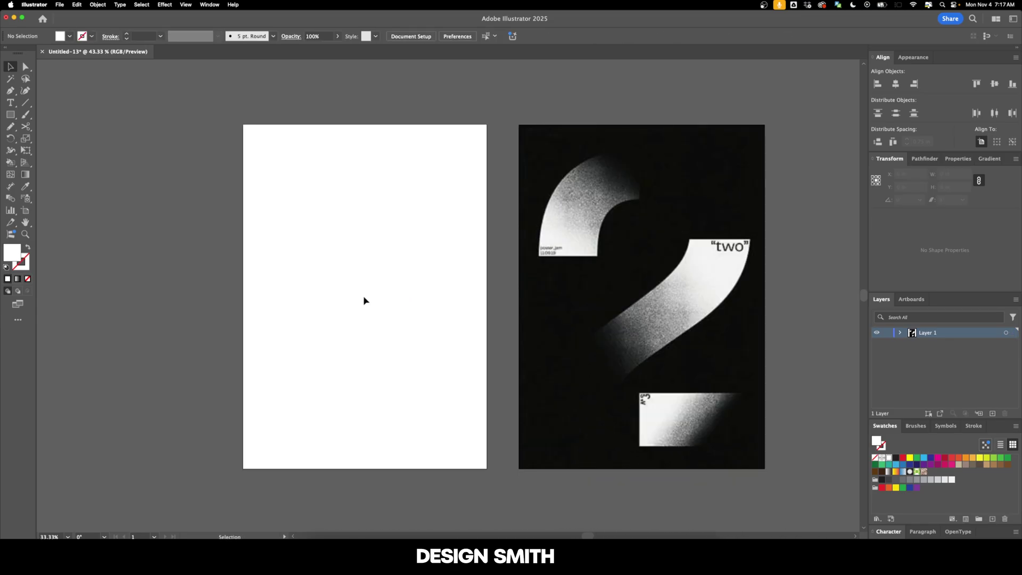
Add the text "2" on the blank artboard and enlarge it to about 368 pt.
key("t")
left_click(353, 259)
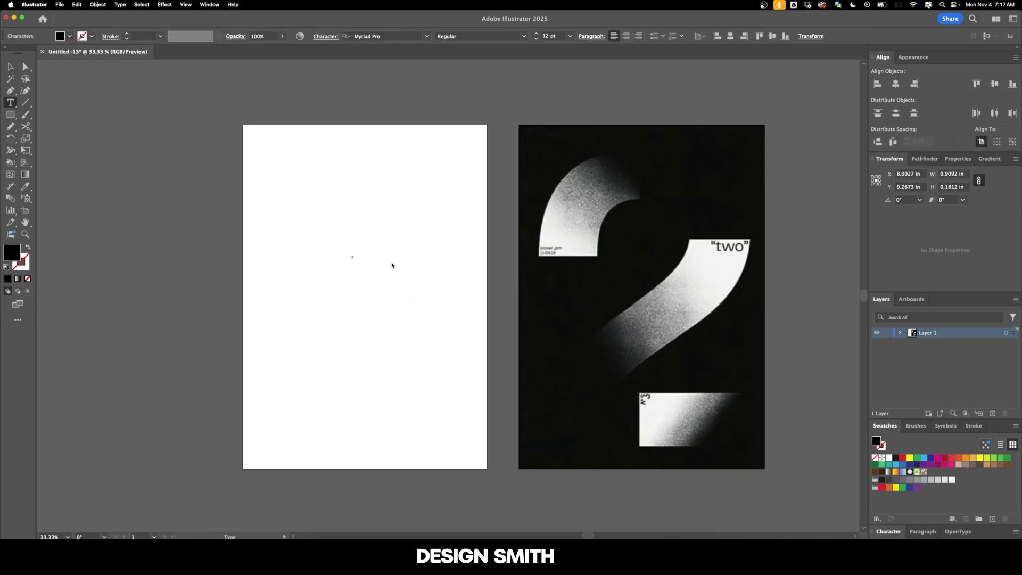
key("Escape")
left_click_drag(355, 260, 449, 355)
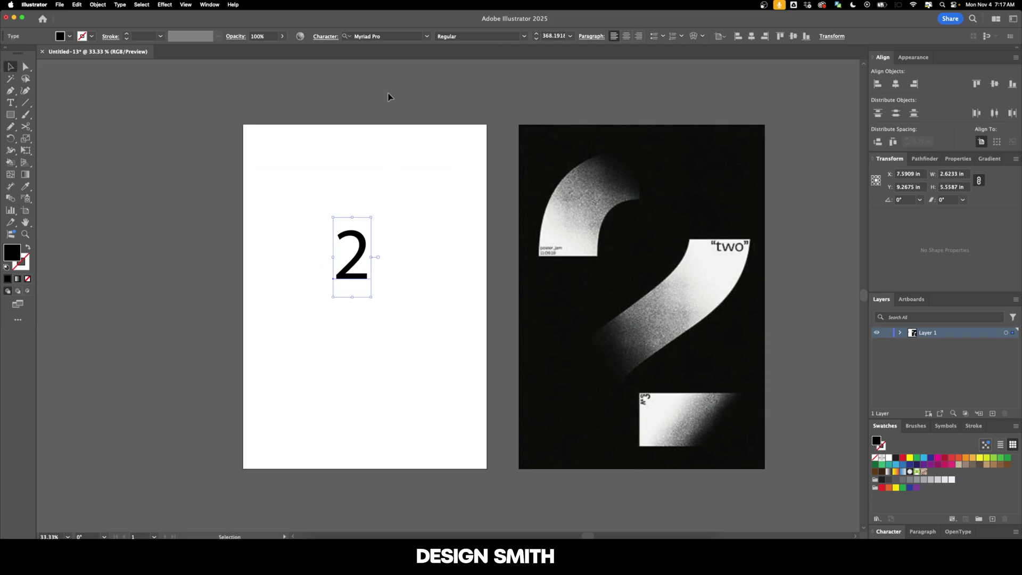
Change the font of the 2 to Helvetica Bold.
left_click(388, 36)
type("helvetica")
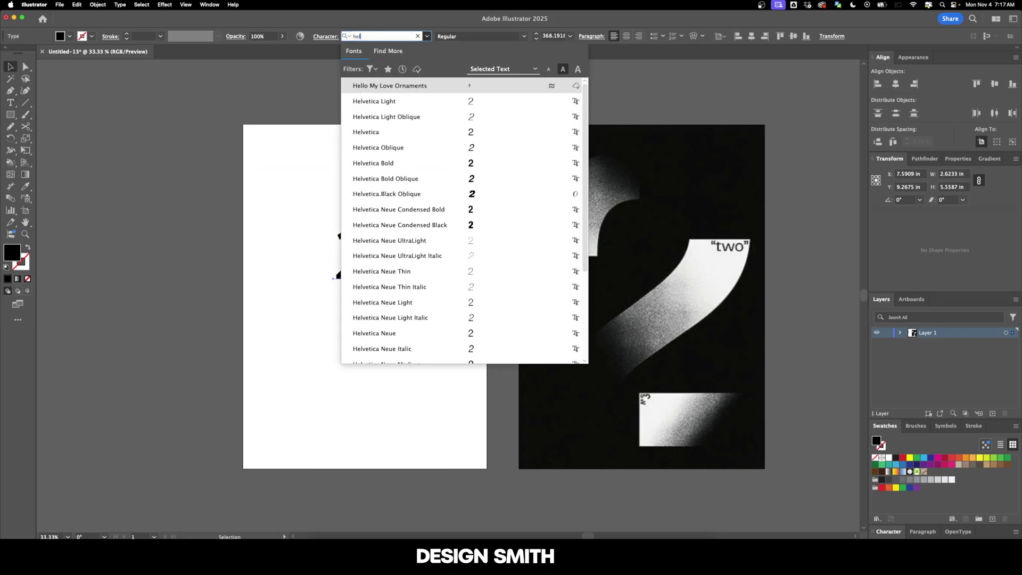
key("Down")
key("Down")
key("Down")
key("Down")
key("Return")
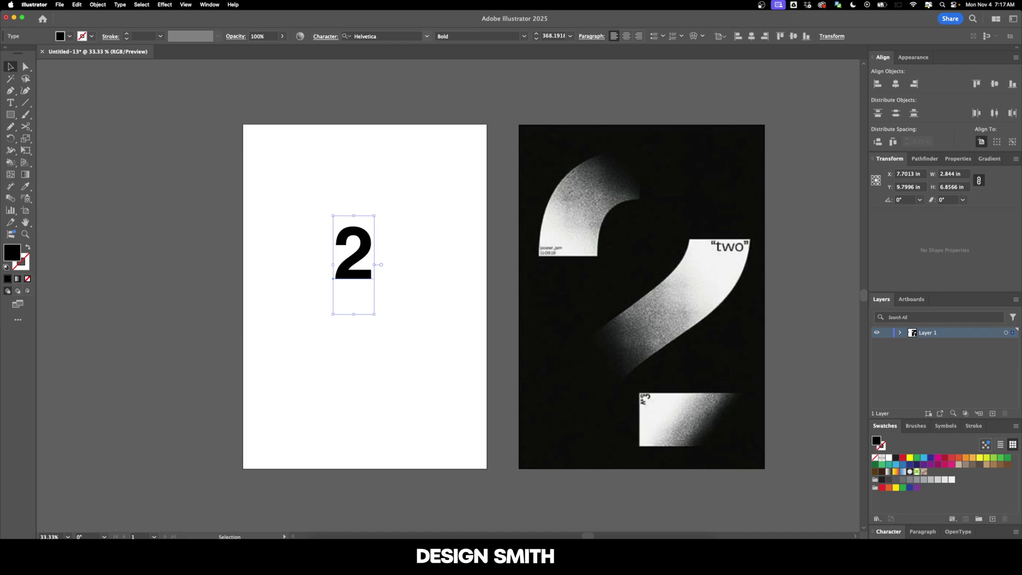
Convert the 2 to outlines and centre it horizontally and vertically on the artboard.
key("shift+super+o")
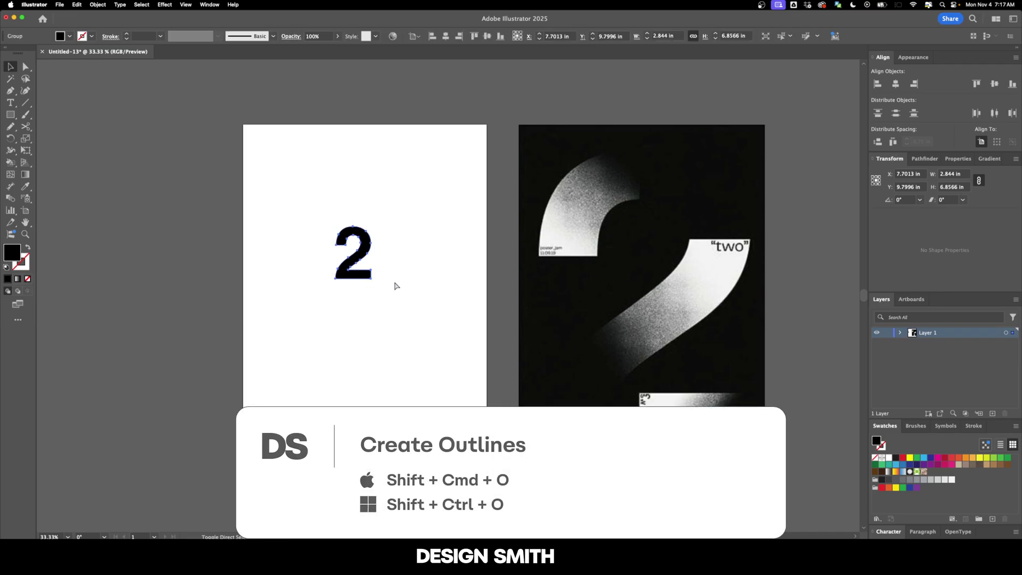
left_click(445, 36)
left_click(487, 36)
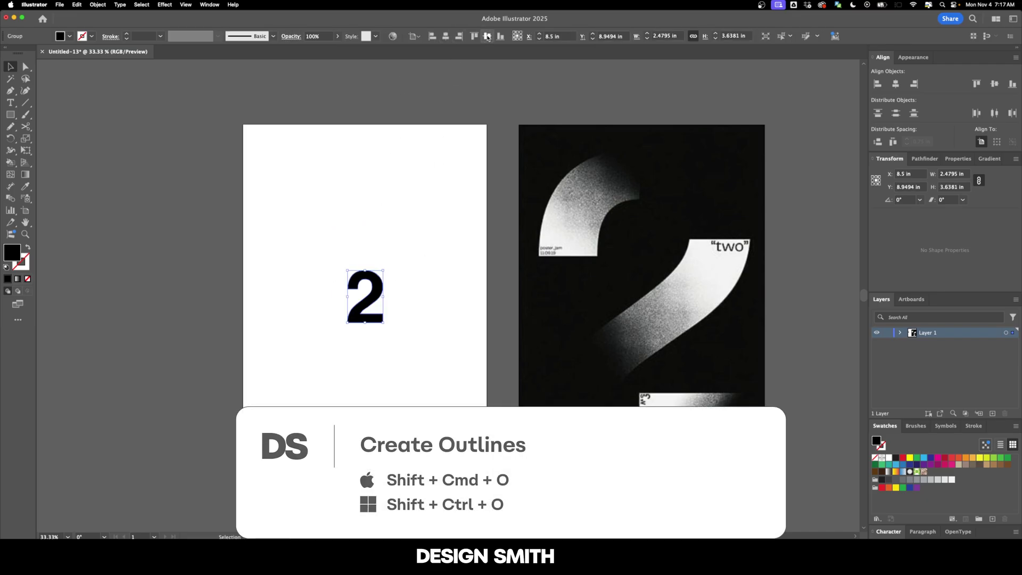
Scale the outlined 2 proportionally to a height of 22 in.
left_click(953, 187)
type("16")
key("Return")
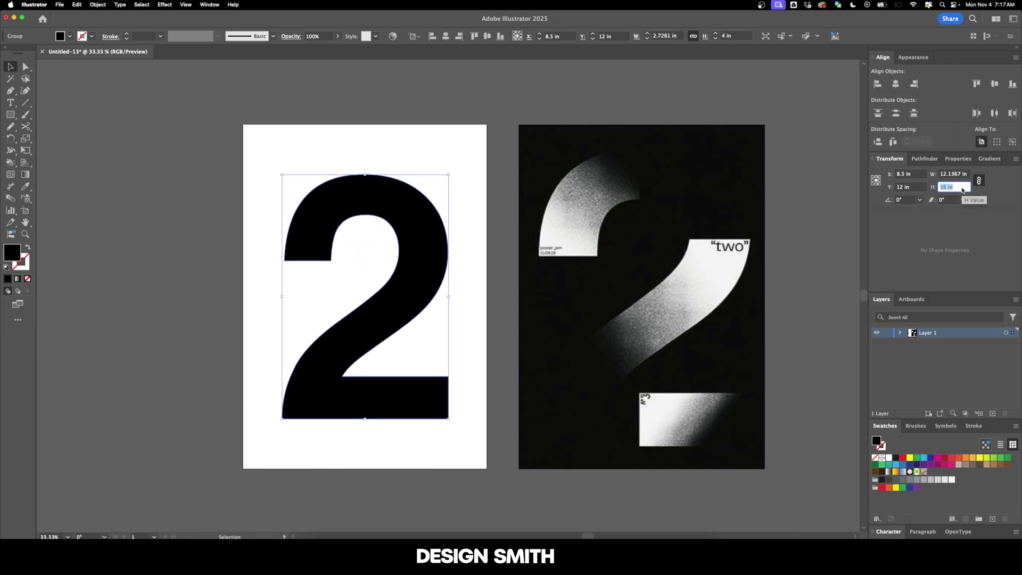
key("Up")
key("Up")
key("Up")
key("Up")
key("Up")
key("Up")
key("Up")
key("Up")
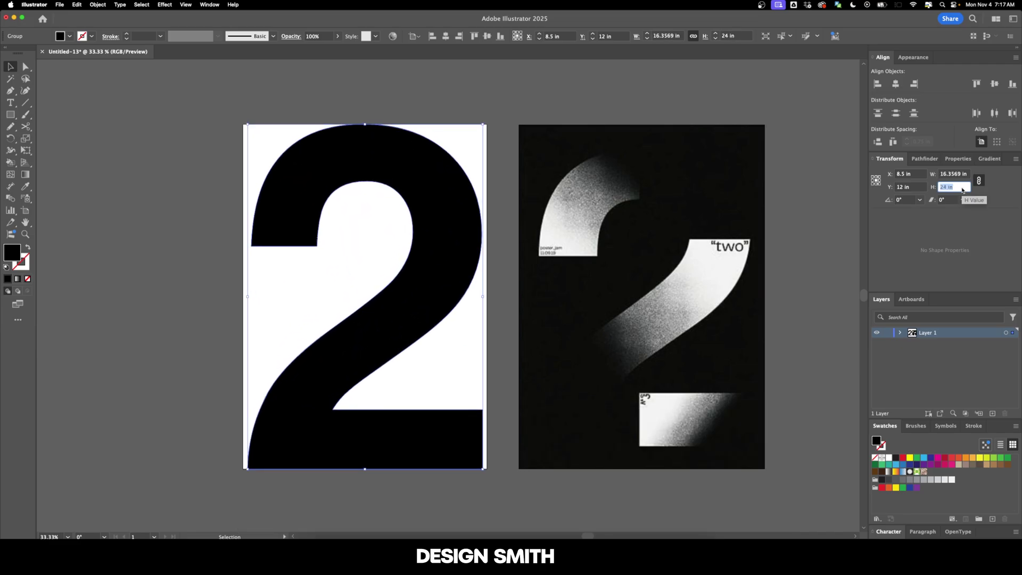
key("Down")
key("Down")
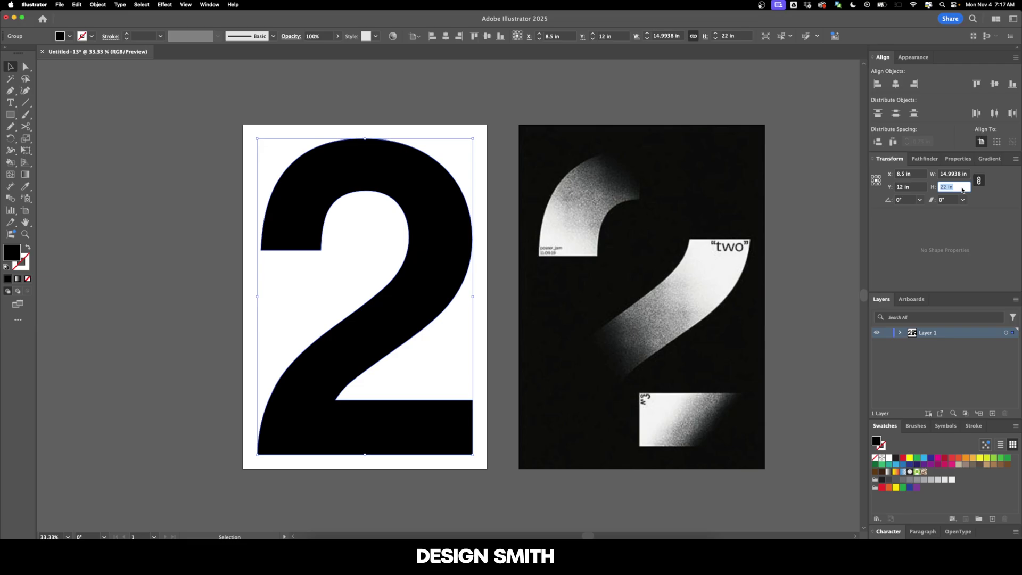
Unlink the width and height proportions, set the width of the 2 to 15 in, and deselect it.
left_click(979, 181)
left_click(959, 177)
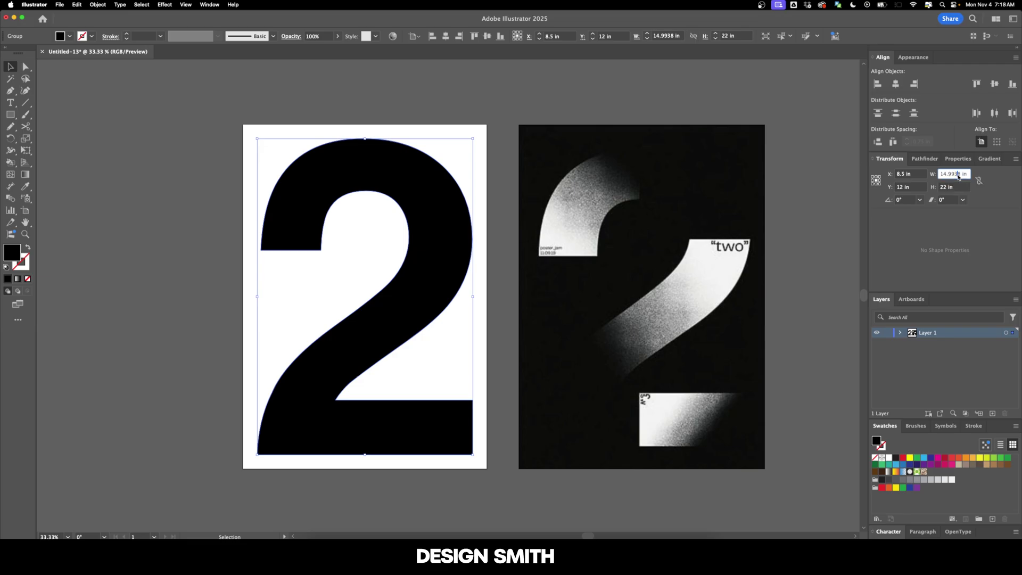
key("Up")
key("Up")
key("Down")
left_click(500, 179)
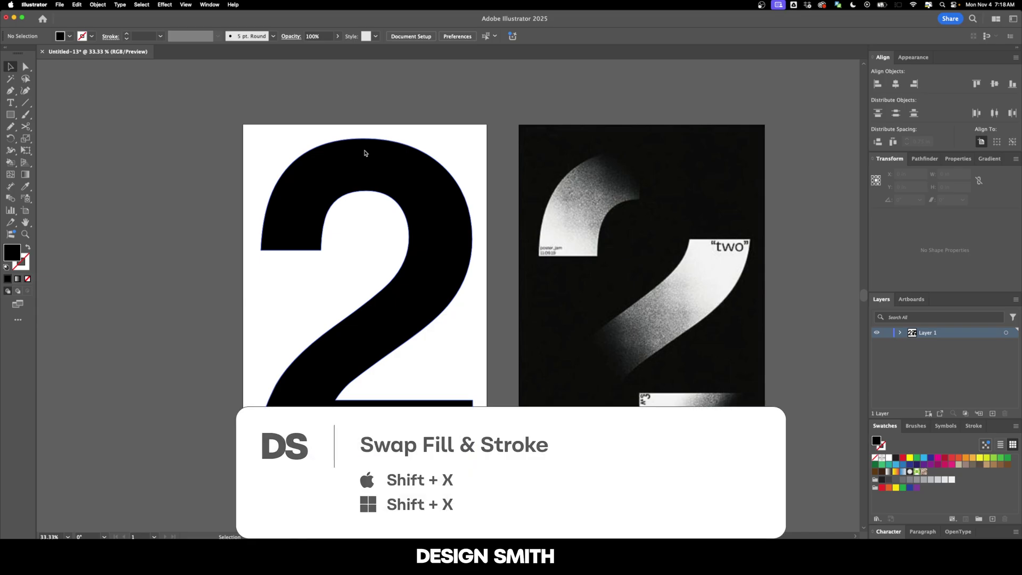
Swap fill and stroke, and draw a vertical Pen tool line across the top arc of the 2 at its centre.
key("shift+x")
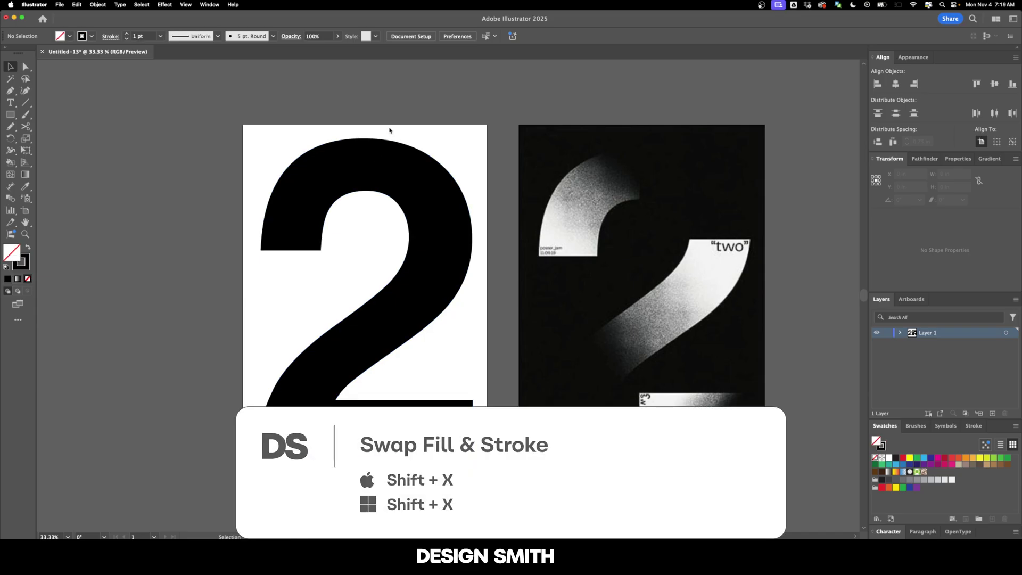
key("p")
left_click(364, 130)
left_click(365, 213)
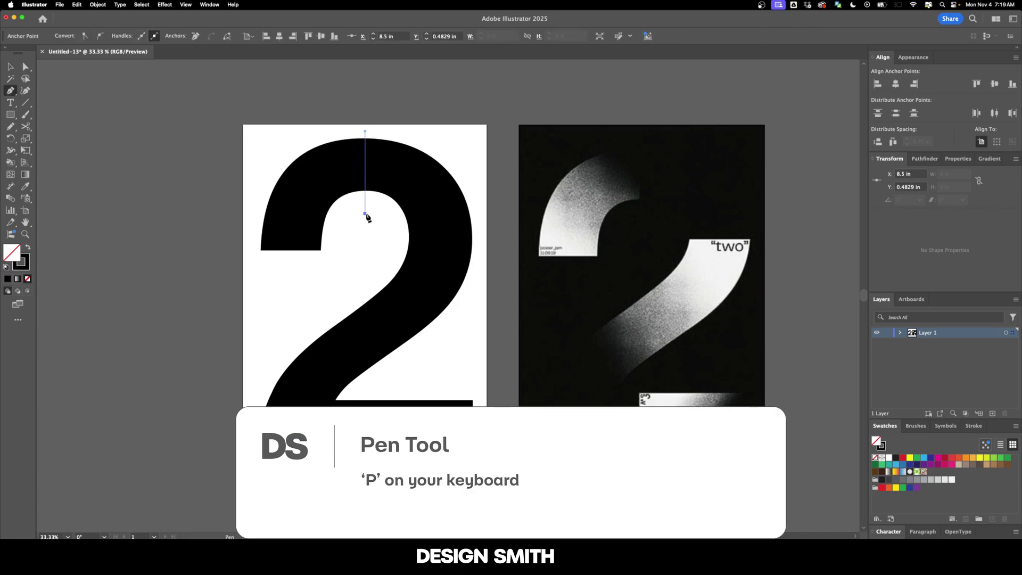
left_click(382, 248, "super")
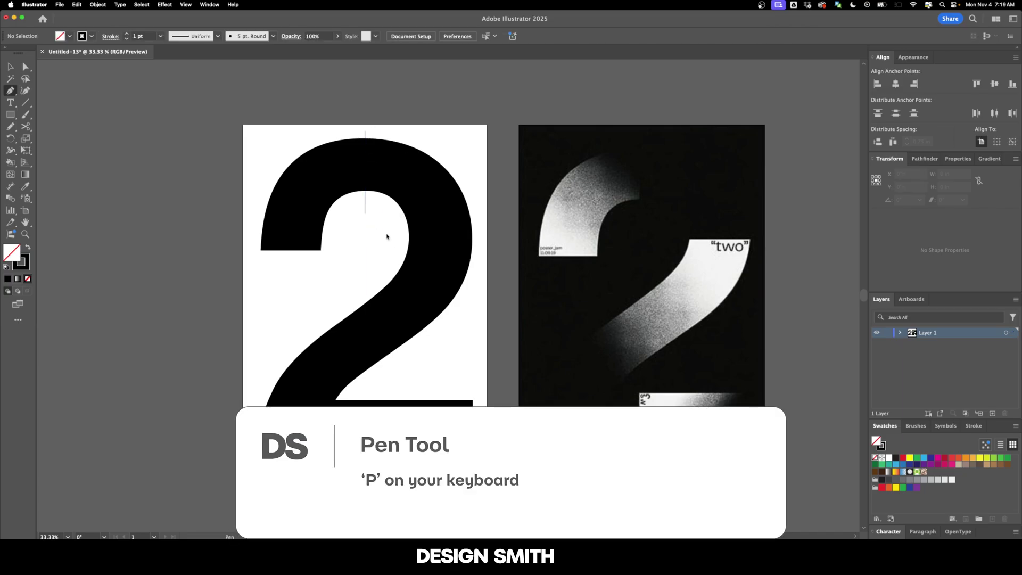
Draw a horizontal line across the right-hand curve of the 2, starting inside its counter and ending past the outer edge.
left_click(386, 233)
left_click(480, 233)
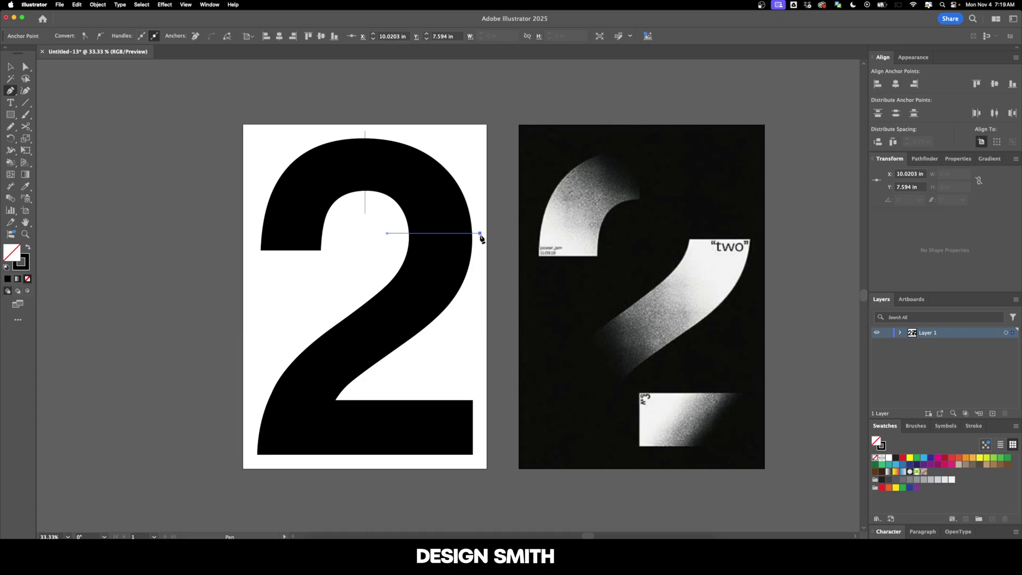
left_click(369, 396, "super")
Draw a vertical line through the centre of the base of the 2 and a horizontal line along the base's upper edge.
left_click(364, 392)
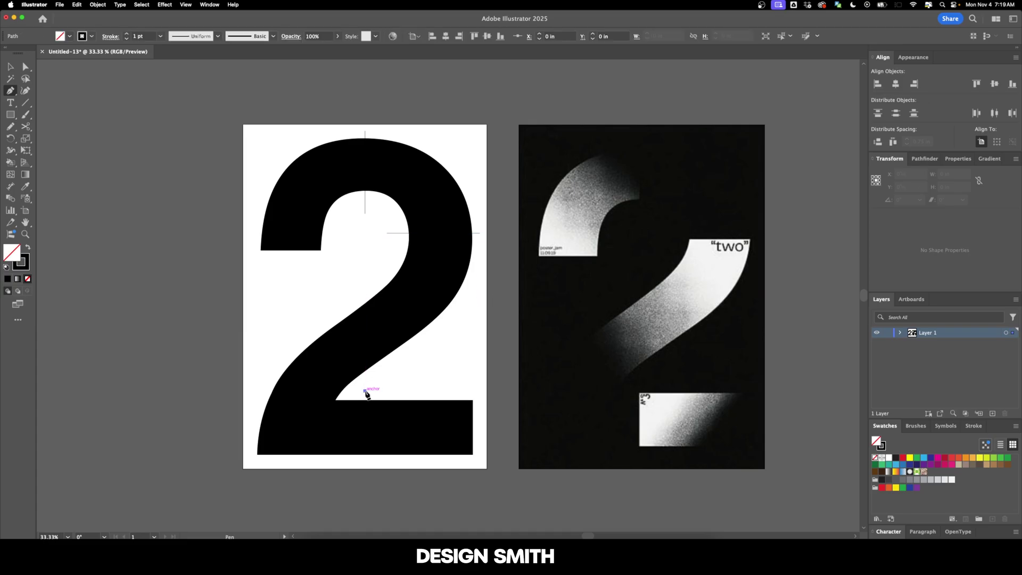
left_click(364, 462)
left_click(405, 394, "super")
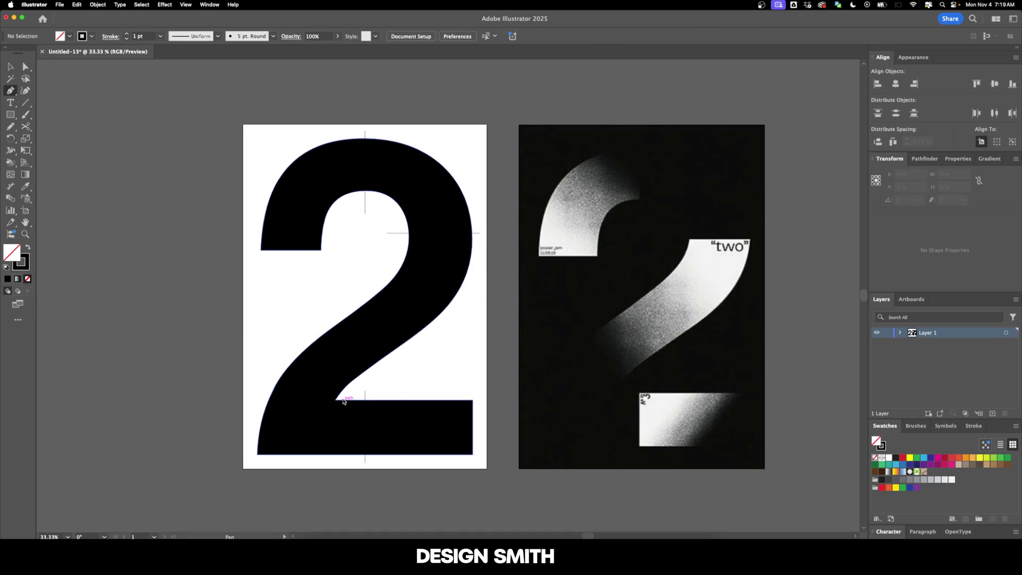
left_click(345, 399)
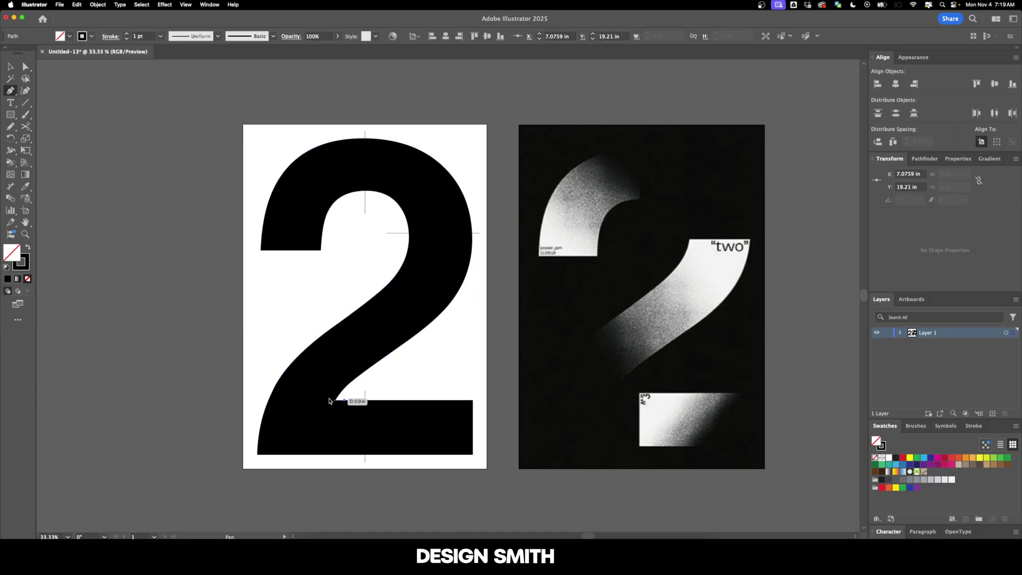
left_click(257, 400)
left_click(434, 365, "super")
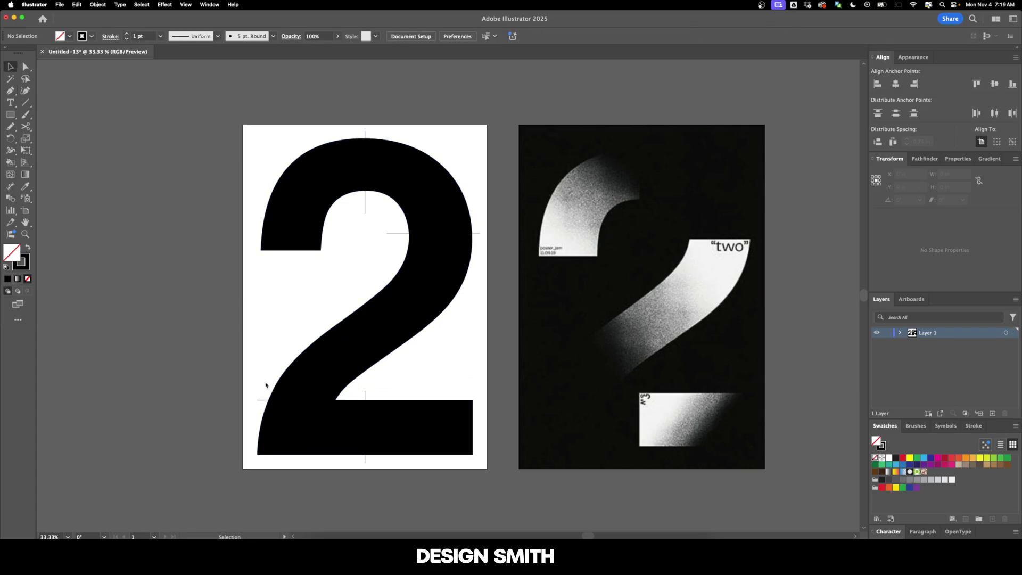
Select the 2 together with its four cut lines and split it with the Divide pathfinder.
left_click_drag(254, 129, 465, 462)
left_click_drag(253, 126, 465, 474)
key("super+a")
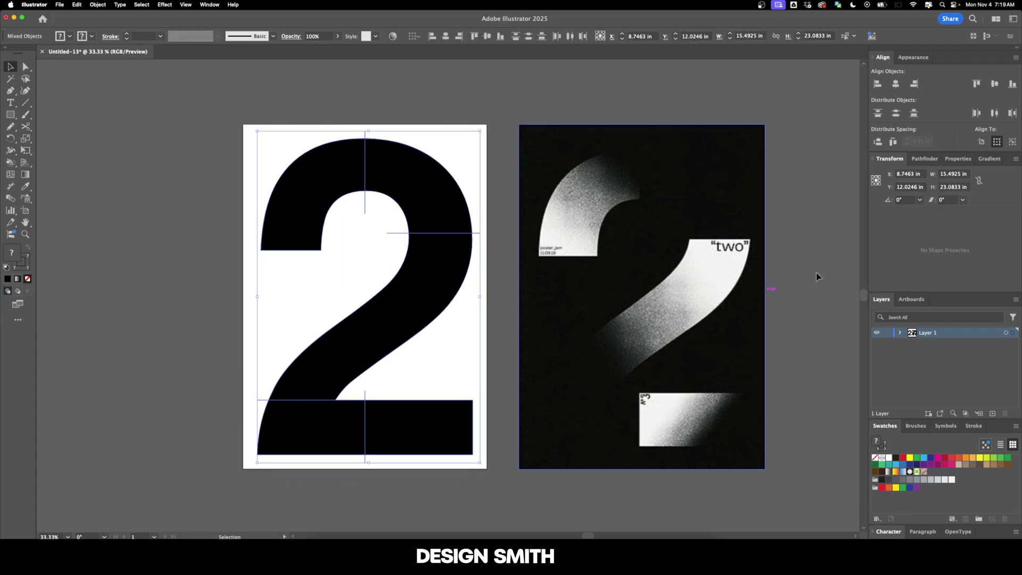
left_click(926, 159)
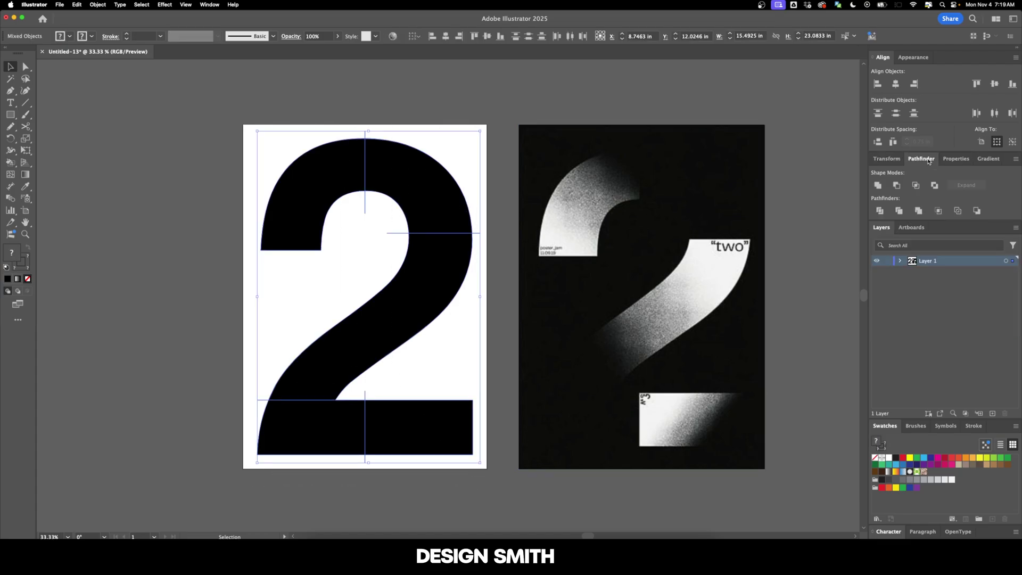
left_click(880, 211)
Delete the upper-right arc segment and the left base segment of the divided 2 using Direct Selection.
key("a")
left_click(398, 89)
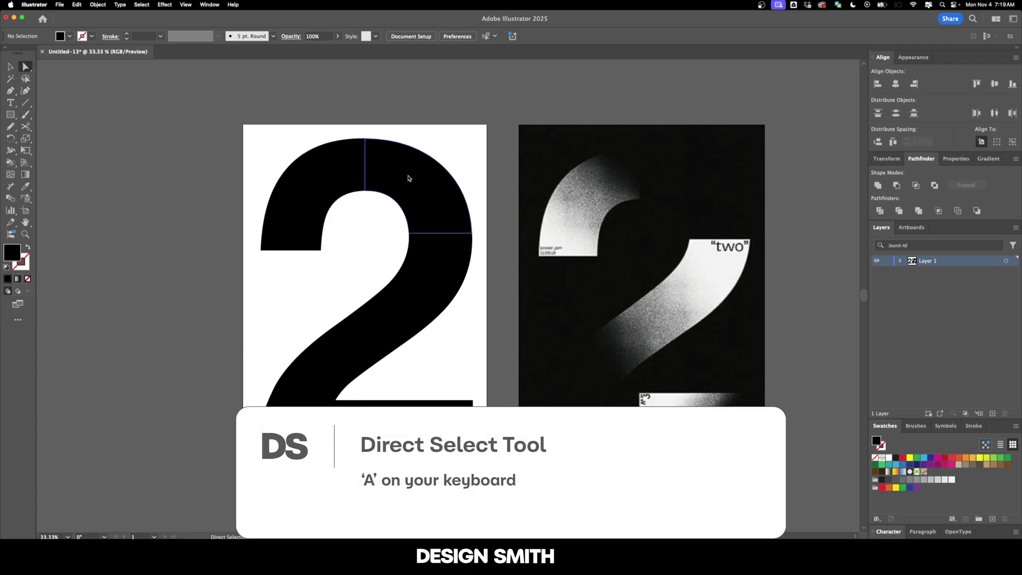
left_click(409, 180)
key("Delete")
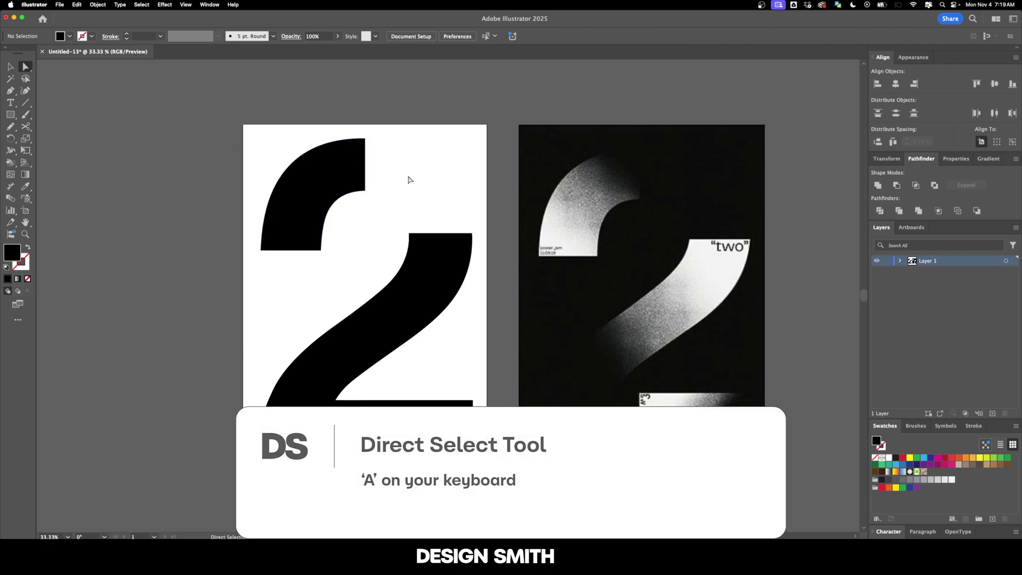
left_click(324, 426)
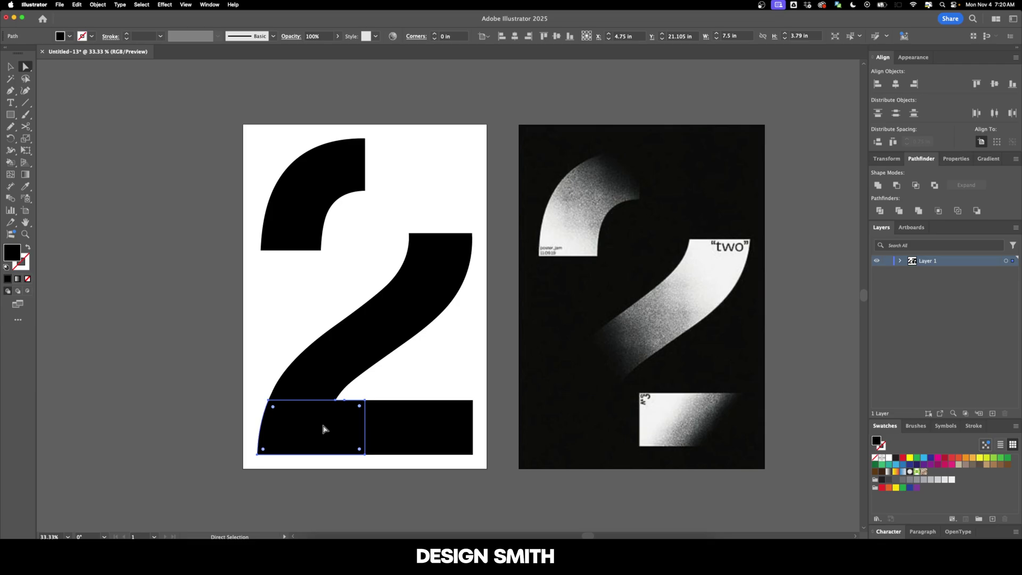
key("Delete")
key("v")
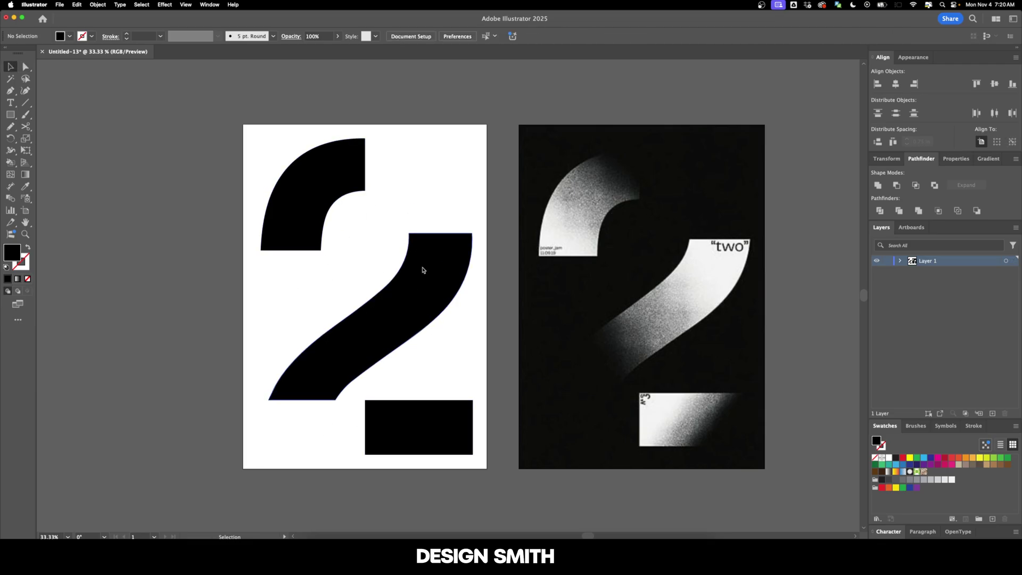
Select the remaining pieces of the 2 and recolour them white by sampling the artboard with the Eyedropper.
scroll(319, 187, "left", 3)
scroll(319, 187, "up", 1)
left_click_drag(270, 128, 543, 445)
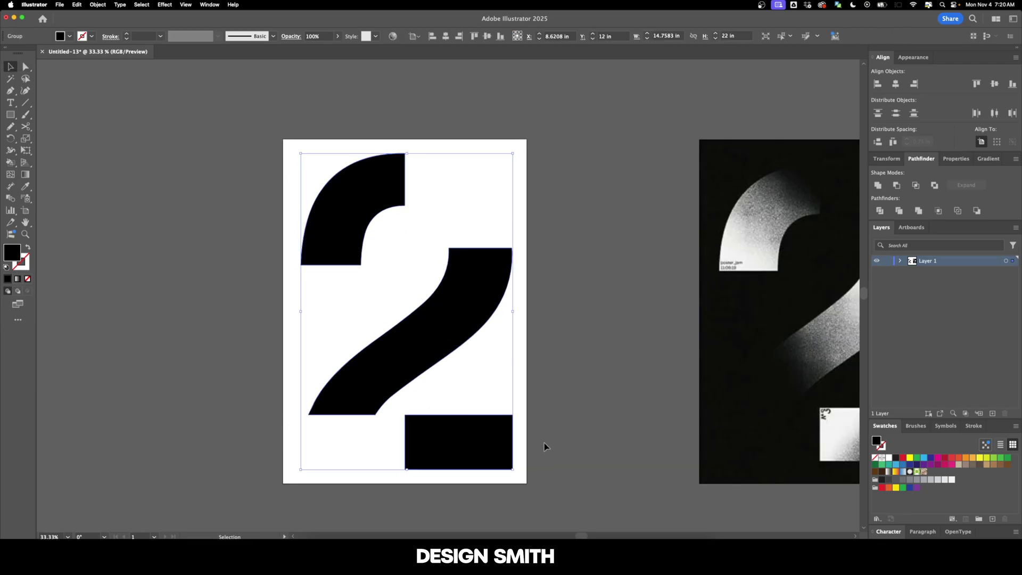
key("i")
left_click(456, 176)
key("v")
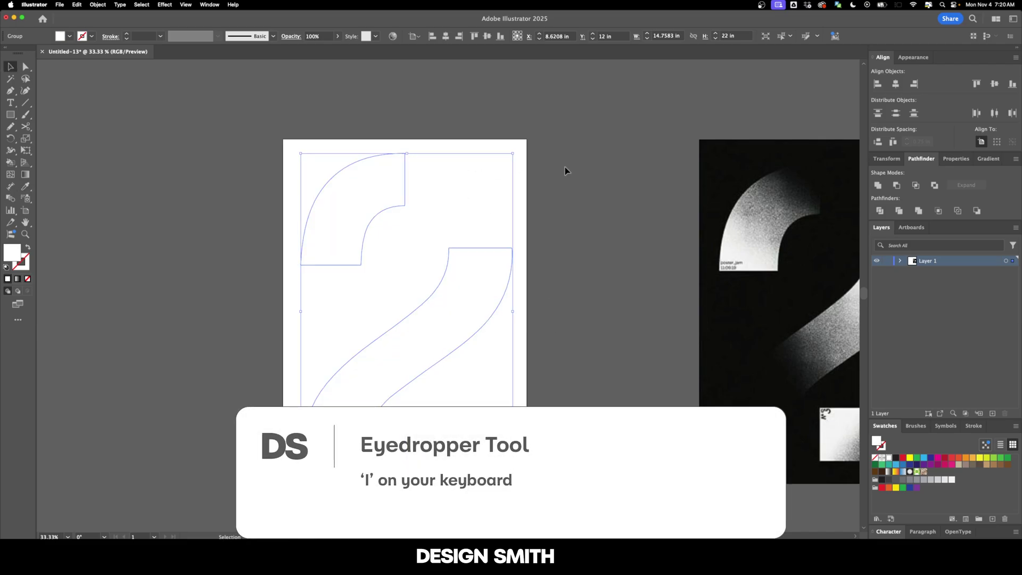
left_click(566, 174)
Draw a 17 by 24 in rectangle covering the artboard, fill it black, and send it to the back.
key("m")
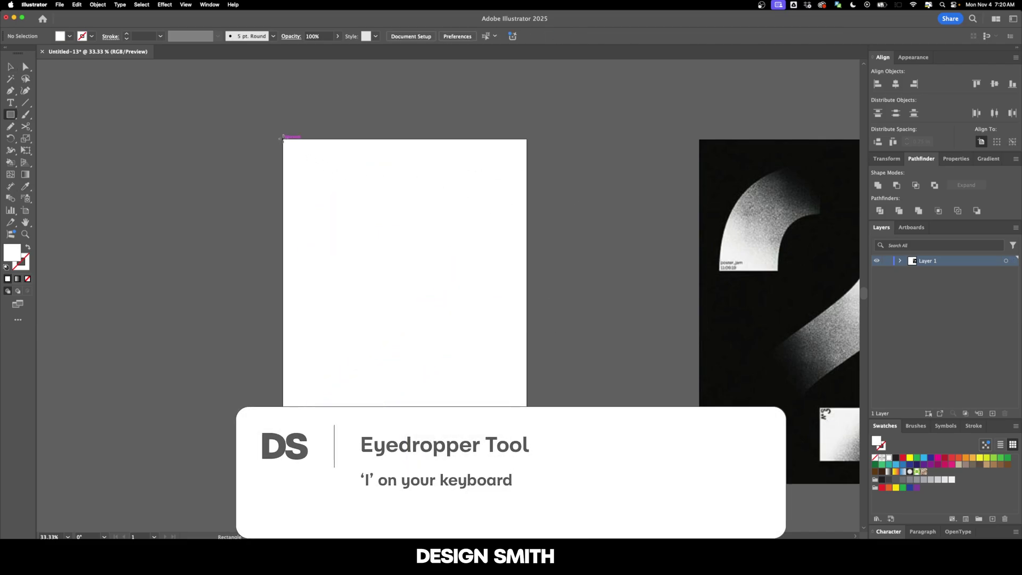
left_click_drag(283, 139, 527, 484)
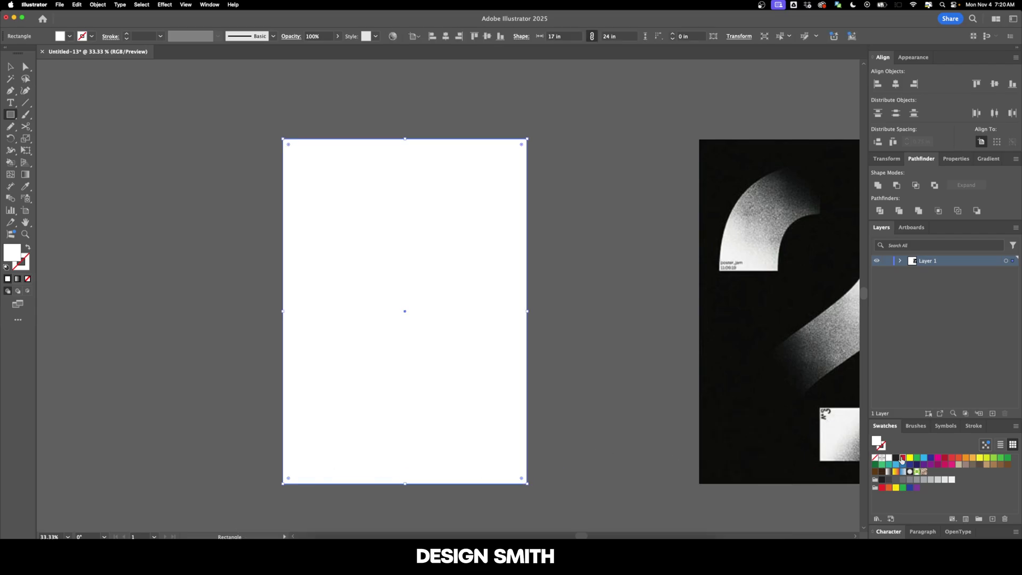
left_click(897, 459)
key("shift+super+bracketleft")
key("v")
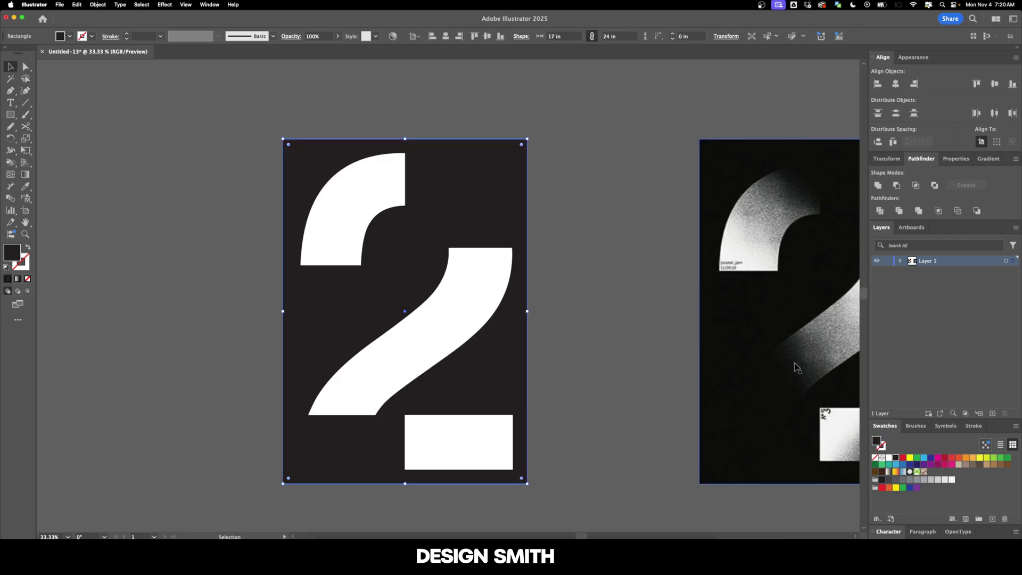
left_click(655, 246)
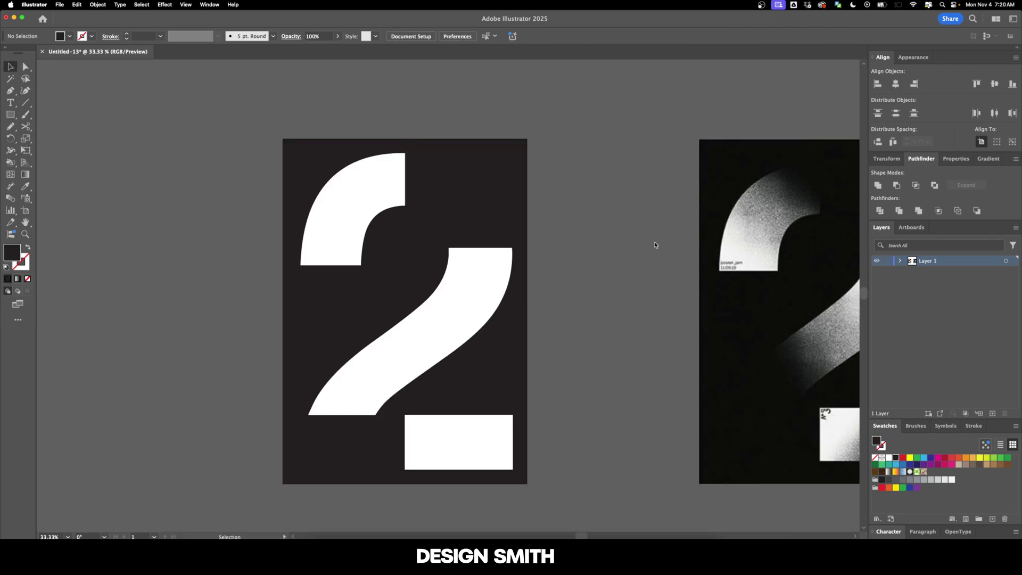
Ungroup the white pieces of the 2.
scroll(627, 256, "right", 3)
scroll(582, 257, "right", 2)
left_click(292, 229)
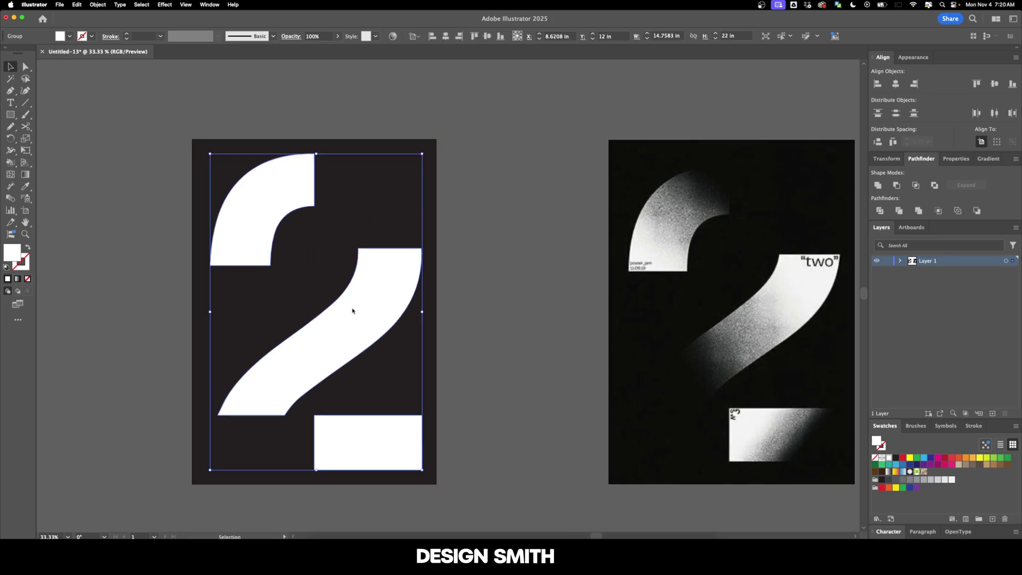
key("shift+super+g")
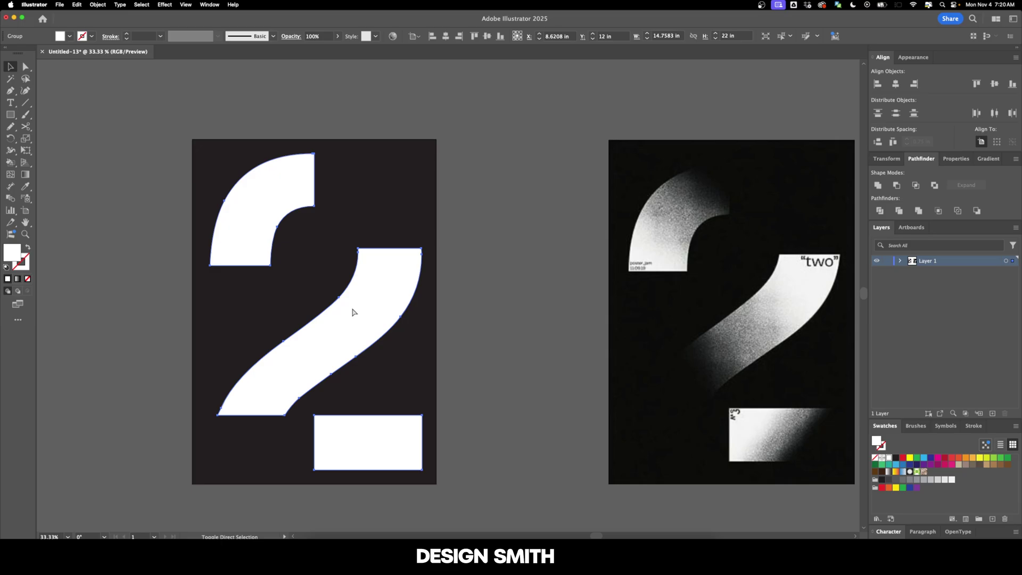
Recolour the background rectangle with the near-black sampled from the reference poster using the Eyedropper, and lock it.
left_click(476, 270)
left_click(341, 213)
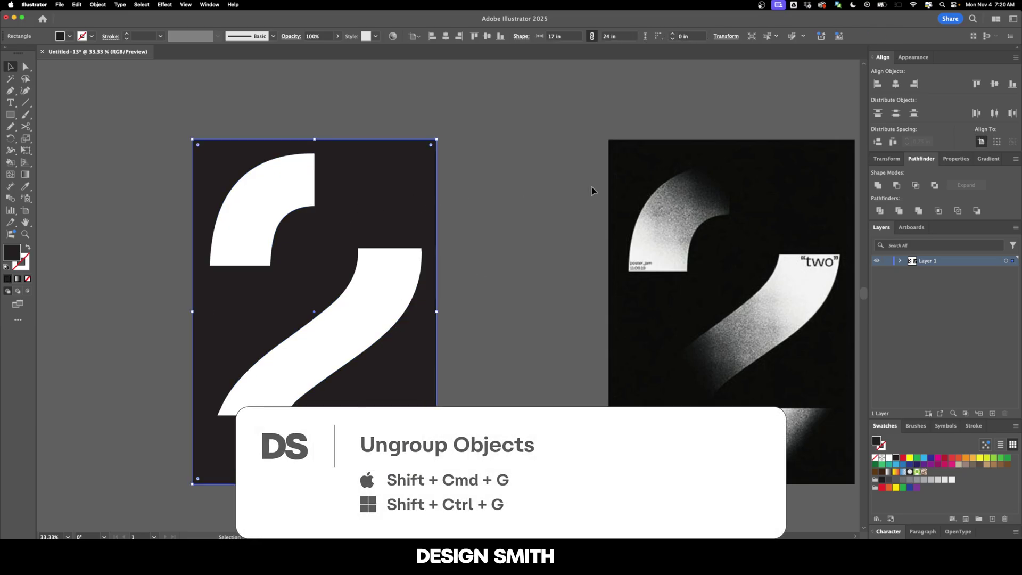
key("i")
left_click(797, 169)
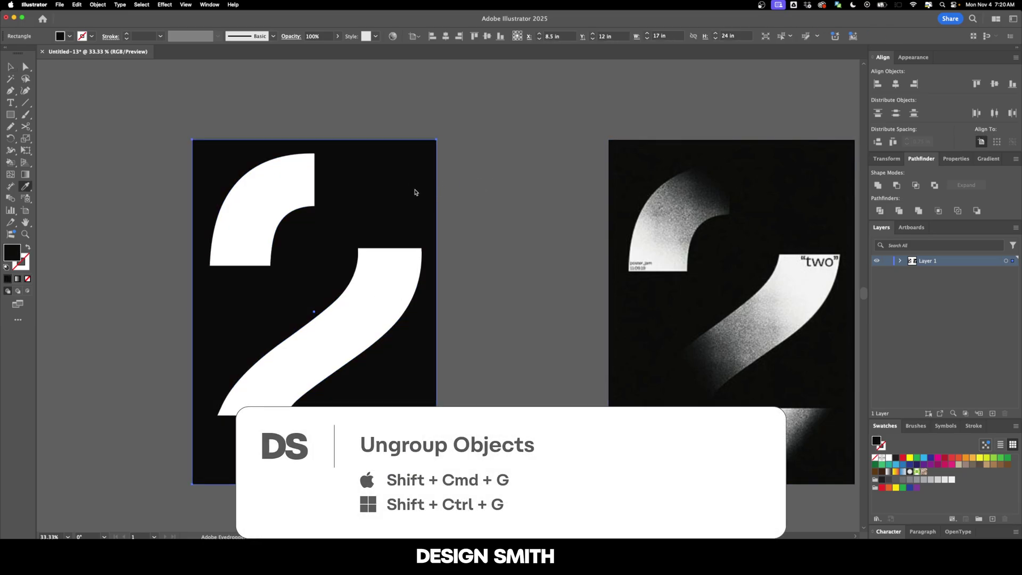
key("super+2")
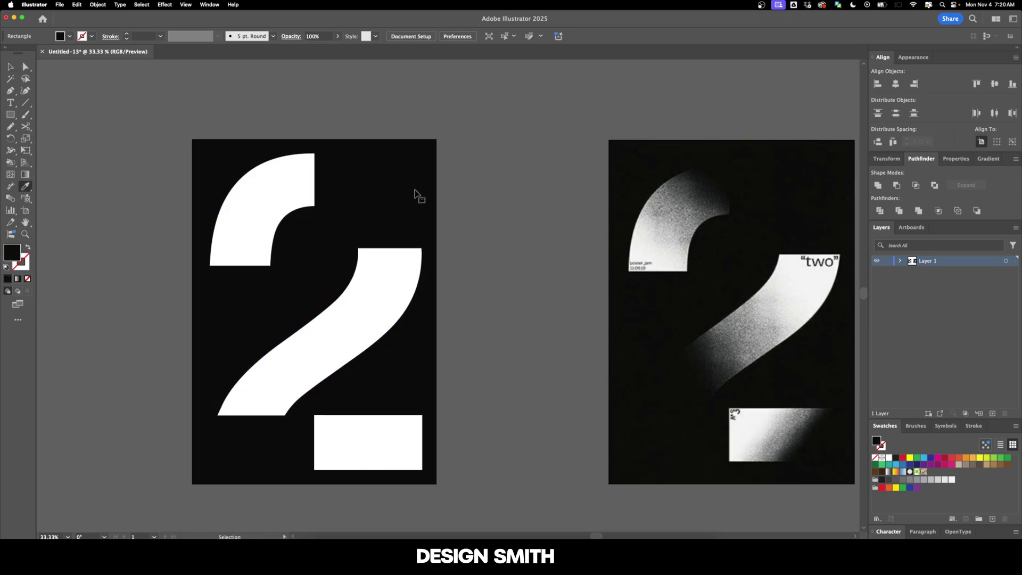
Select the upper arc of the 2 and fill it with a freeform gradient.
key("v")
scroll(468, 213, "left", 2)
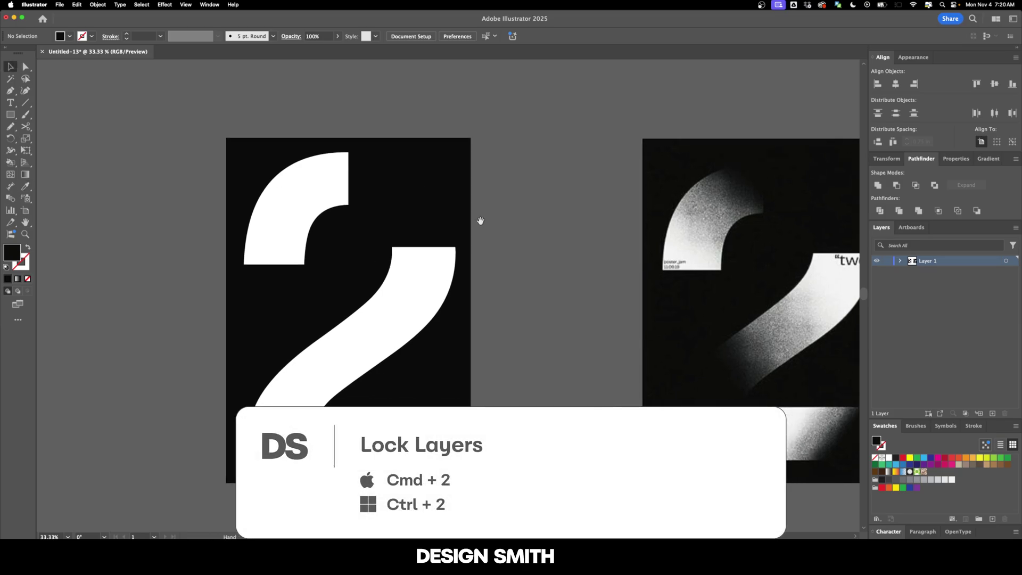
left_click(988, 158)
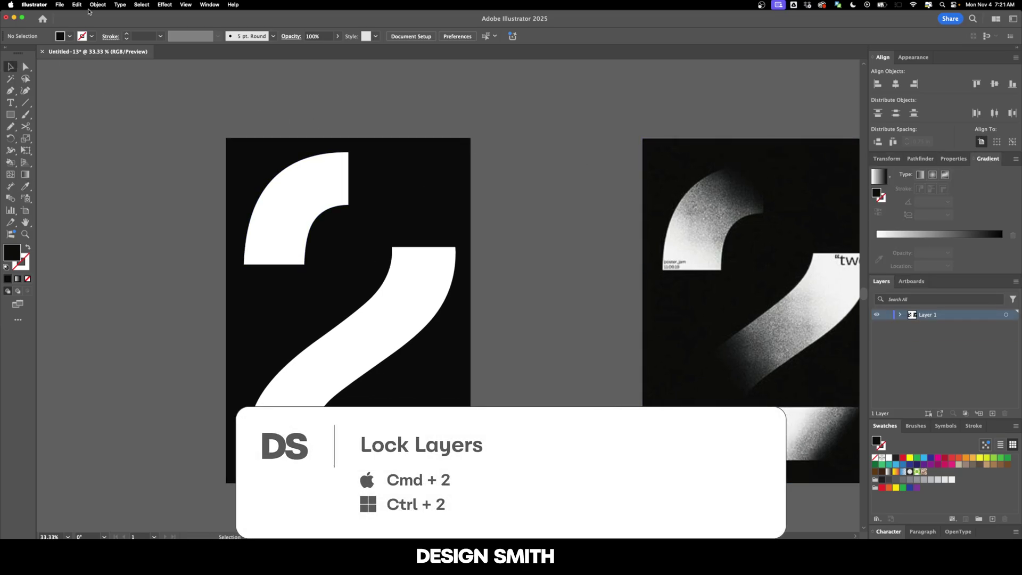
left_click(209, 5)
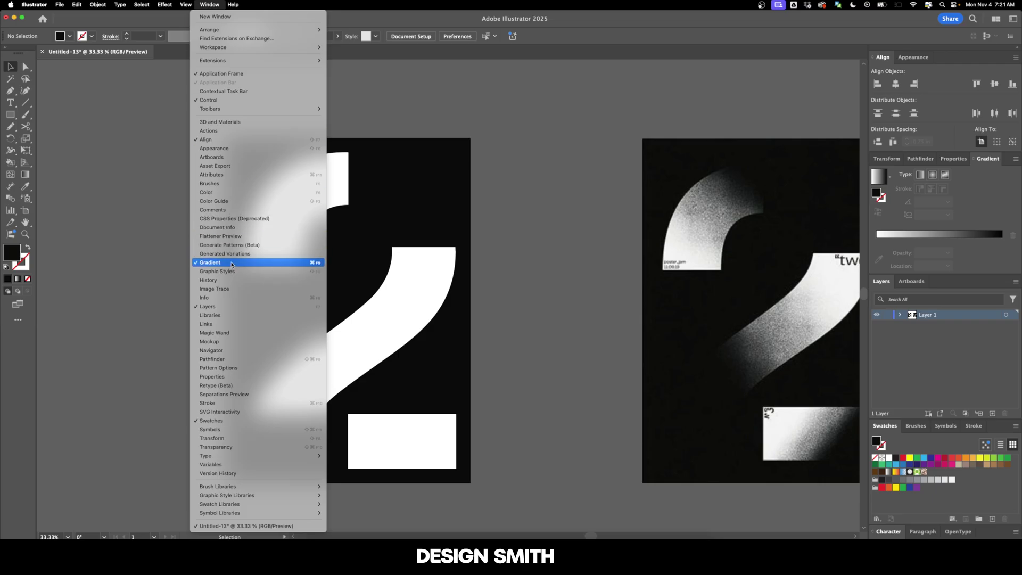
left_click(347, 264)
left_click(314, 210)
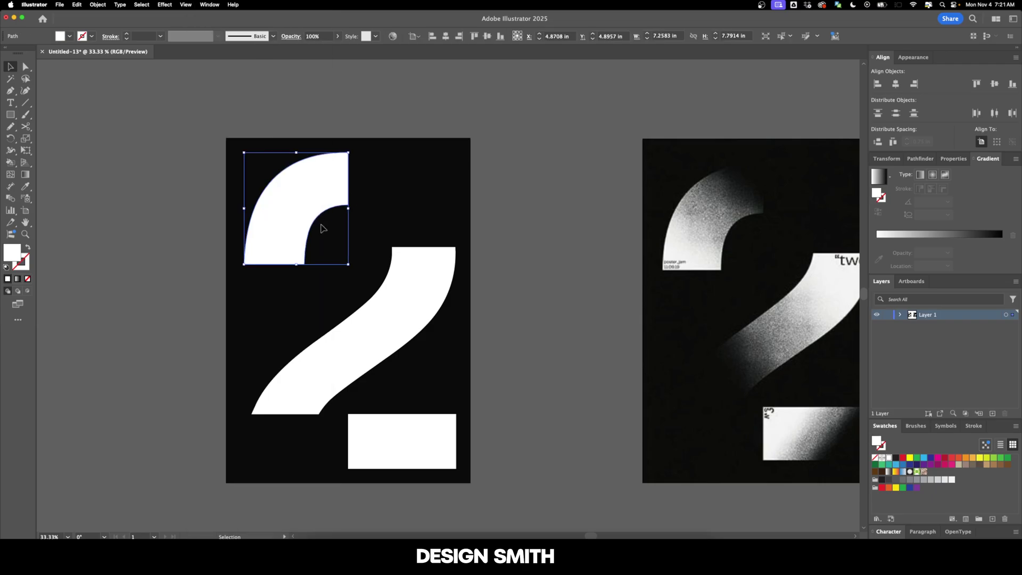
left_click(946, 174)
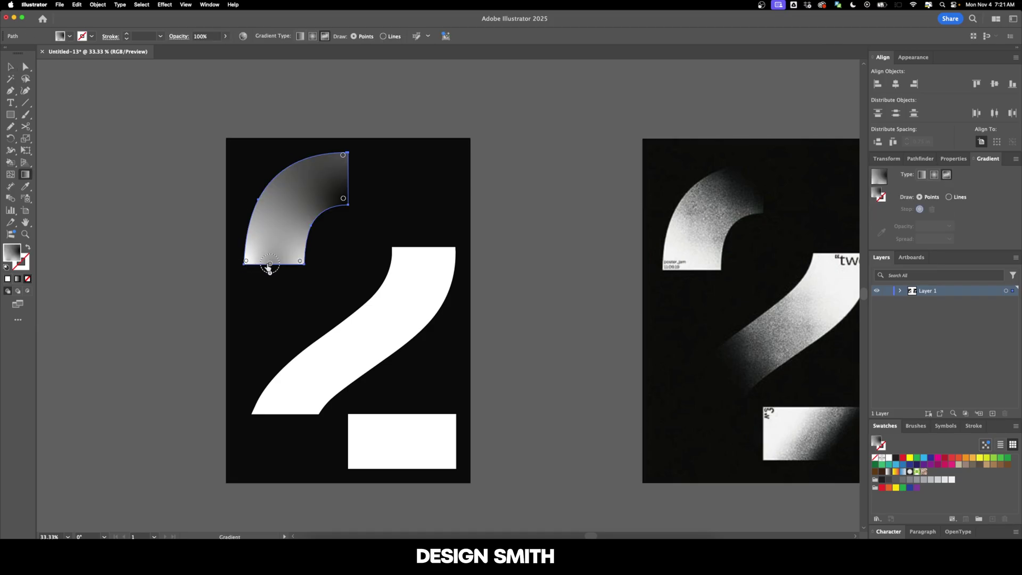
Add a colour stop midway along the arc's lower edge and make it and the lower-right stop white.
left_click(246, 261)
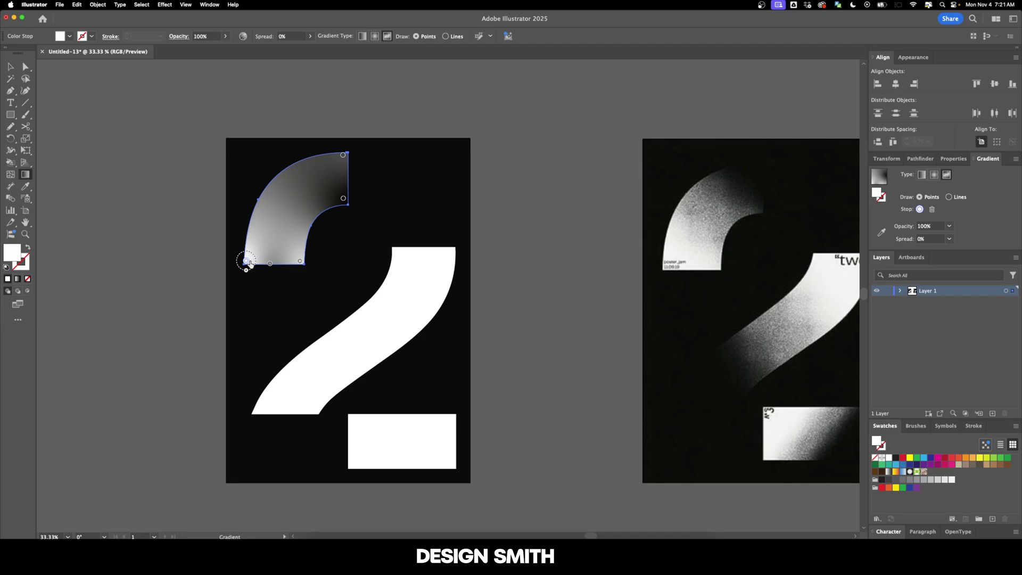
left_click(269, 263)
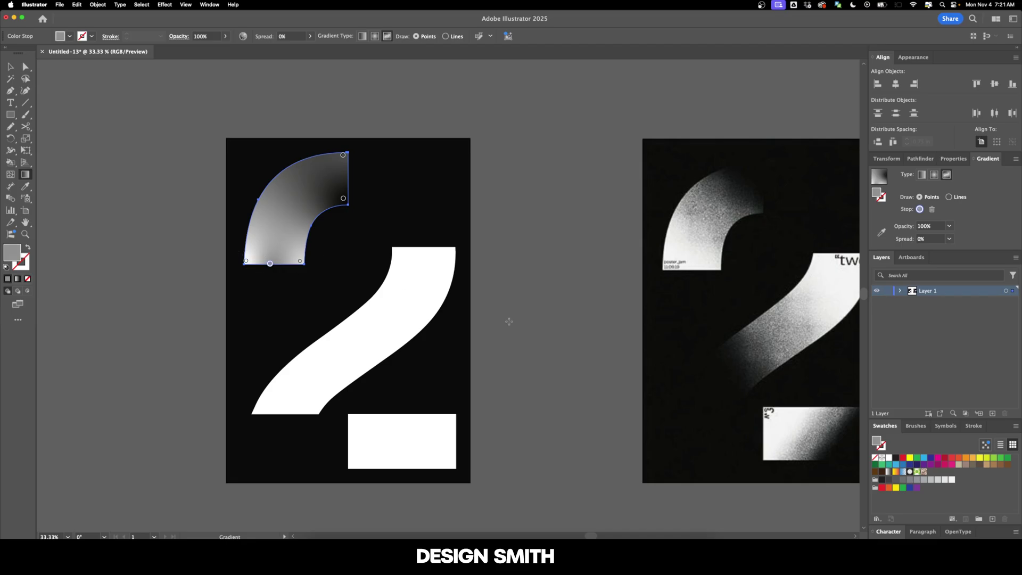
left_click(889, 458)
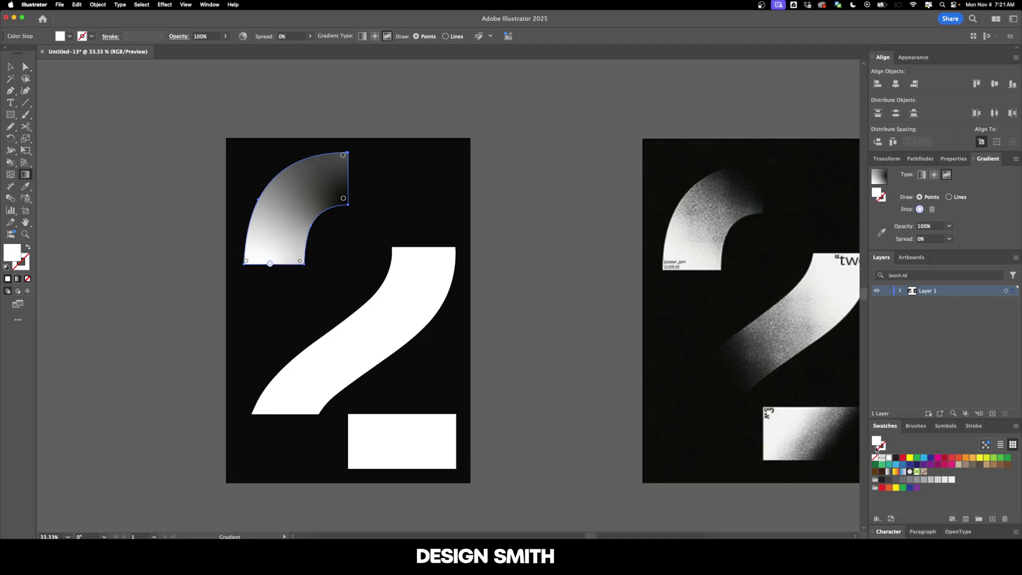
left_click(300, 262)
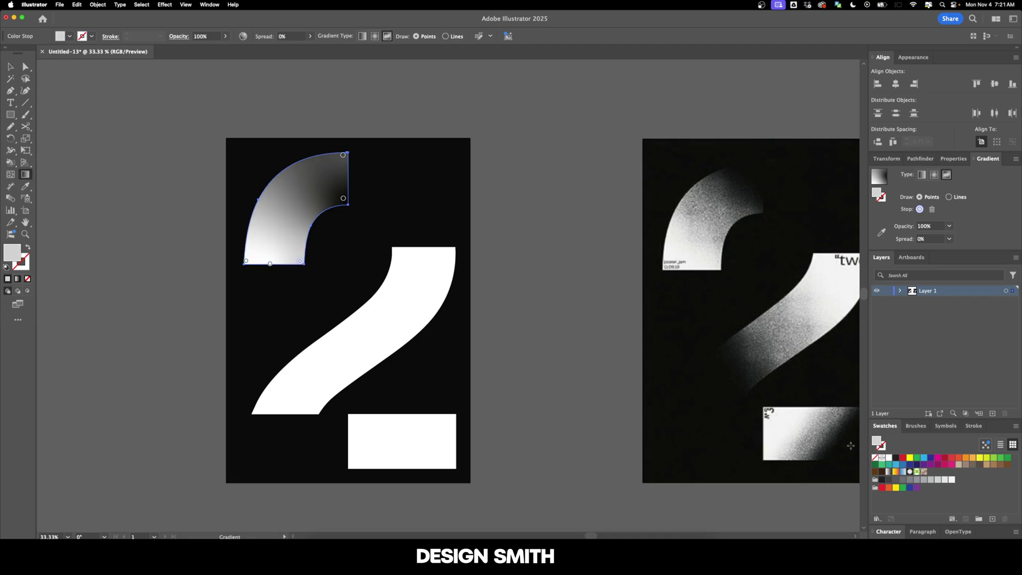
left_click(889, 457)
Add a colour stop midway along the arc's vertical end edge and make it and the upper corner stop black.
left_click_drag(341, 207, 343, 180)
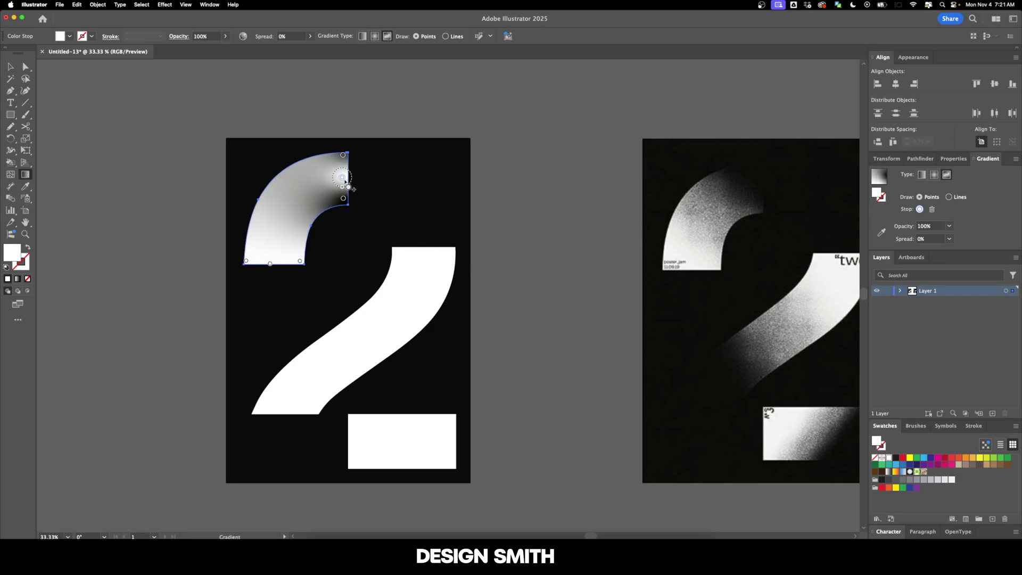
left_click_drag(345, 181, 347, 180)
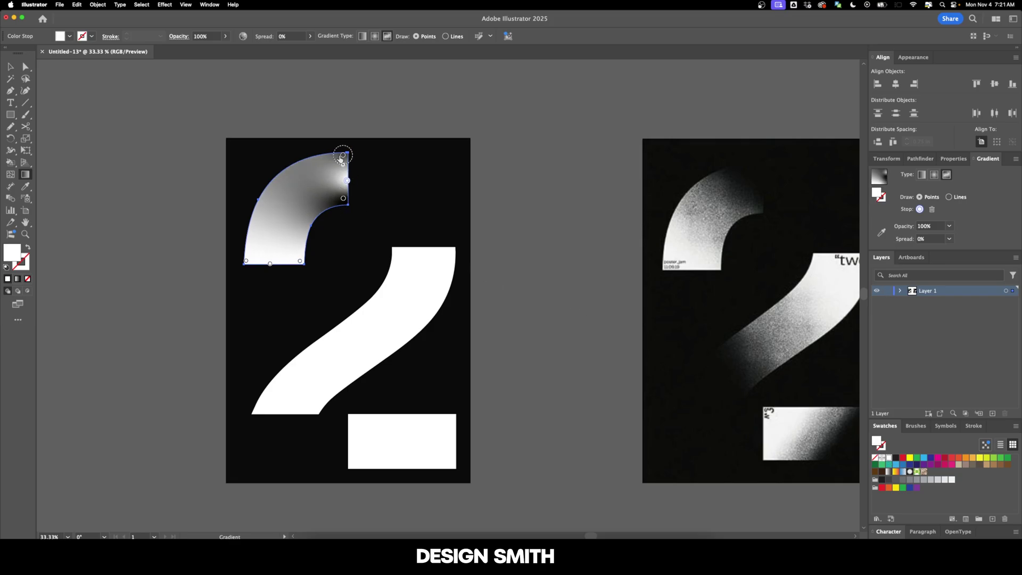
left_click(344, 156)
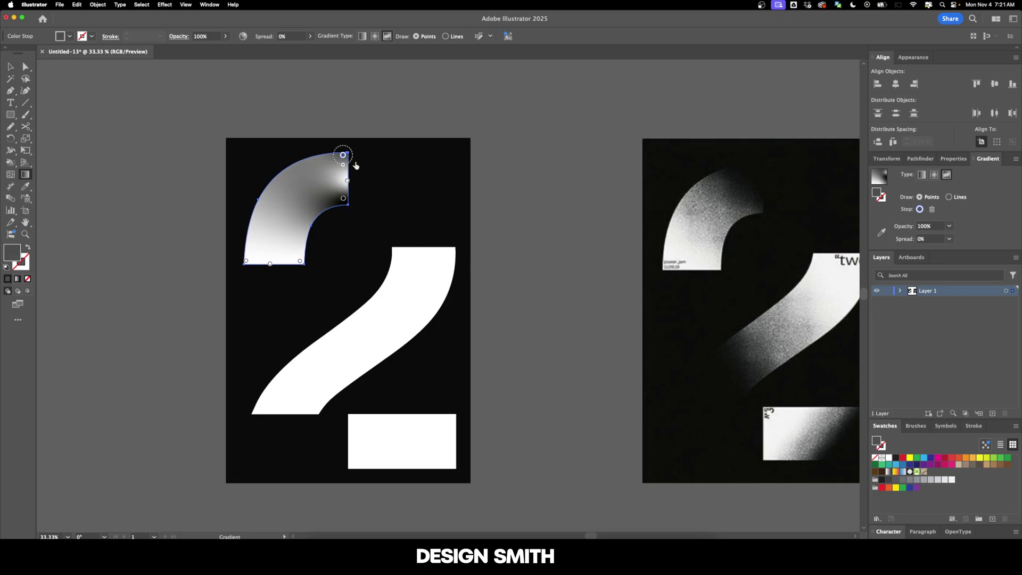
left_click(896, 459)
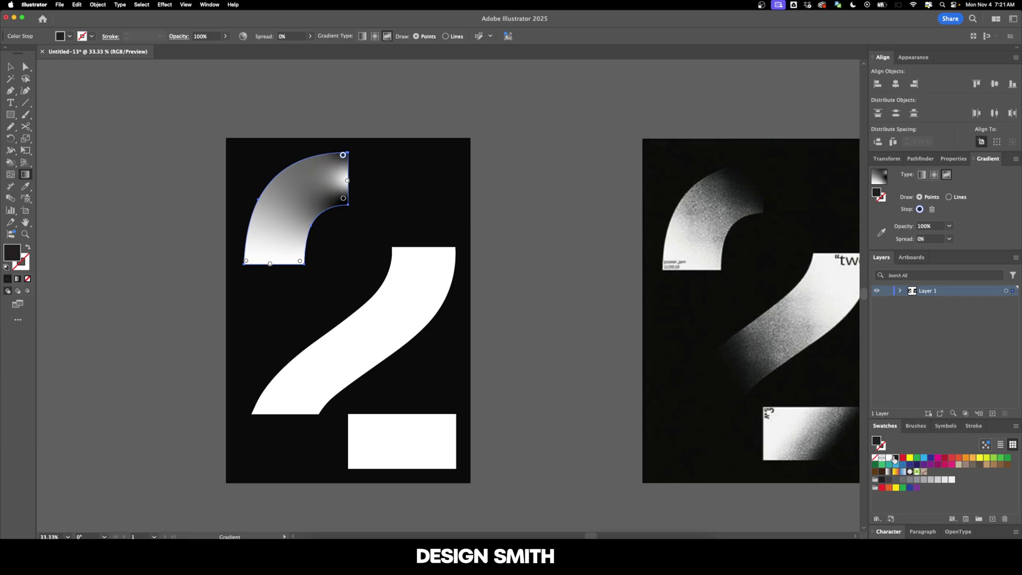
left_click(347, 181)
left_click(895, 457)
Move the inner stop onto the lower corner of the arc's vertical end and reduce the blue in its colour.
left_click_drag(343, 198, 349, 204)
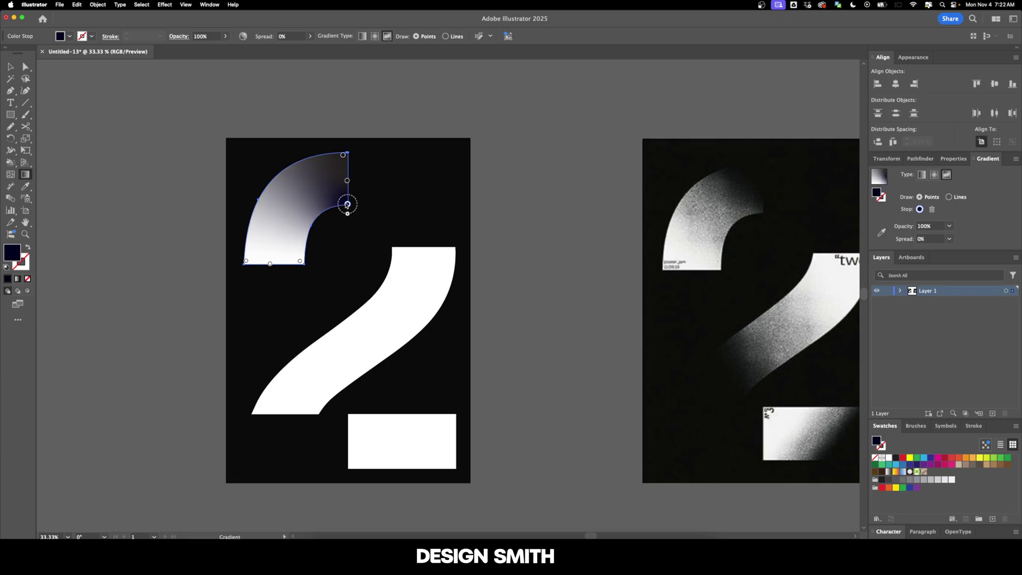
double_click(348, 205)
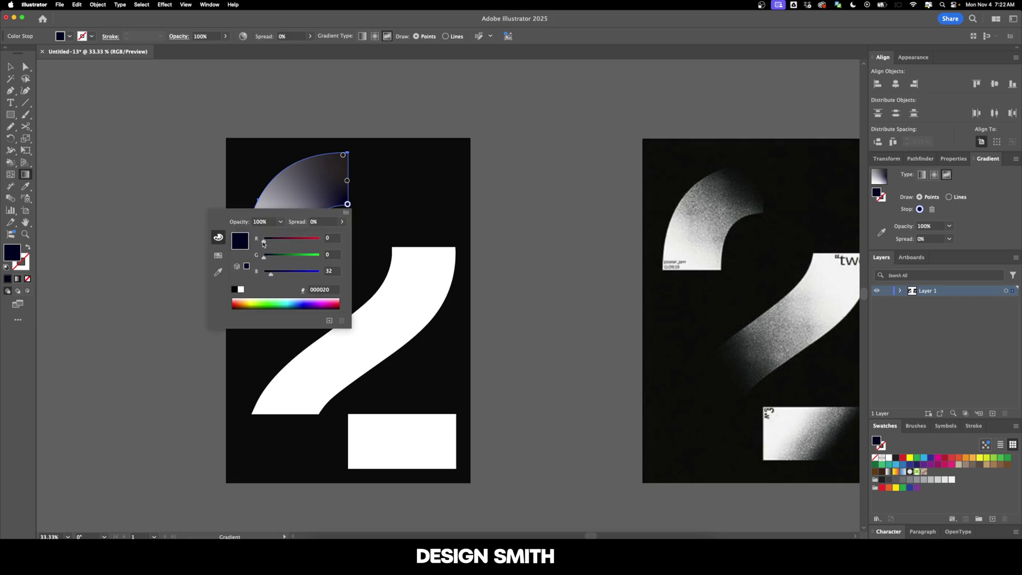
left_click_drag(264, 275, 261, 274)
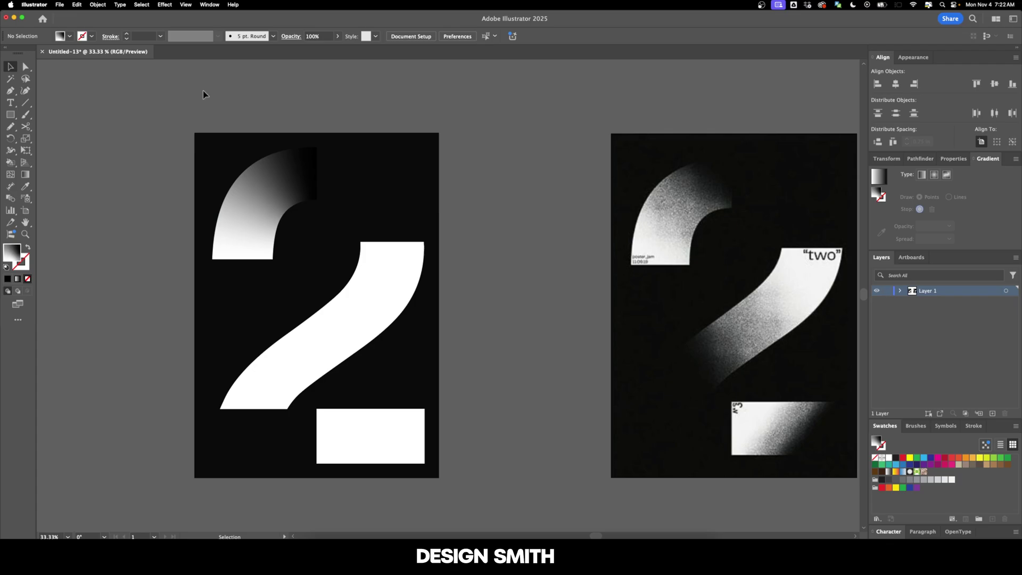
Unlock all objects and set the background rectangle's fill to 000000.
left_click(98, 4)
left_click(109, 83)
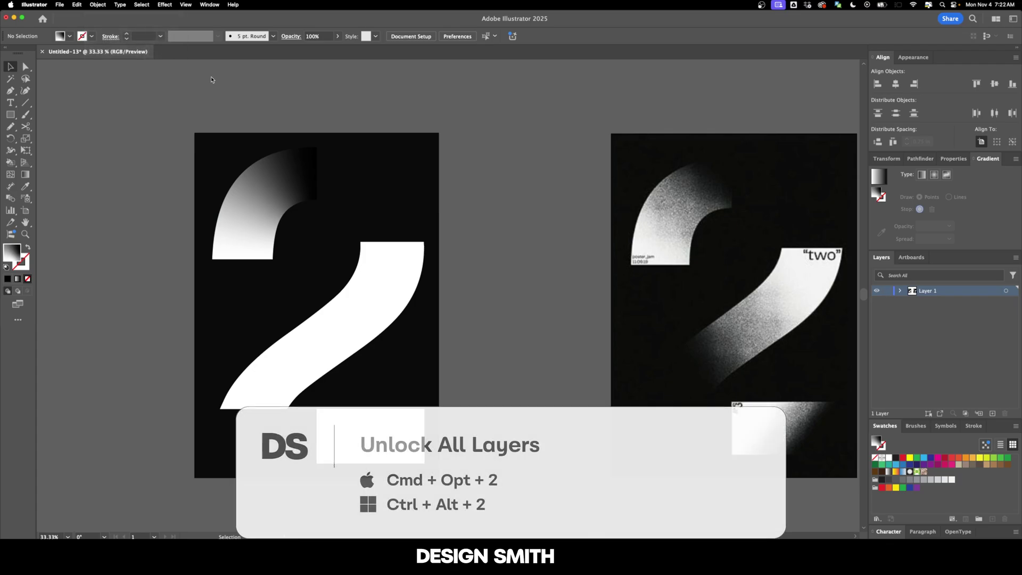
double_click(19, 256)
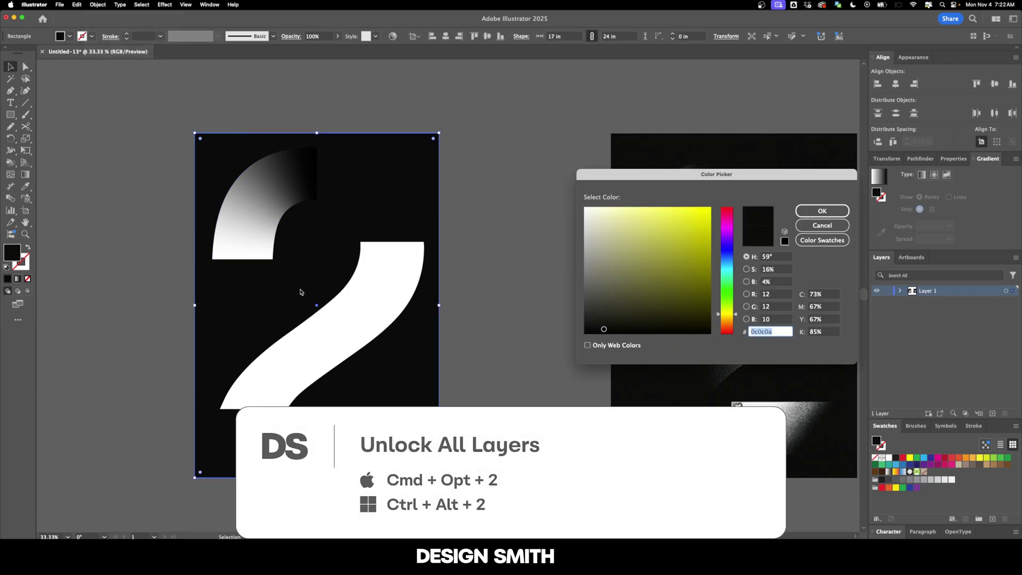
type("000000")
key("Return")
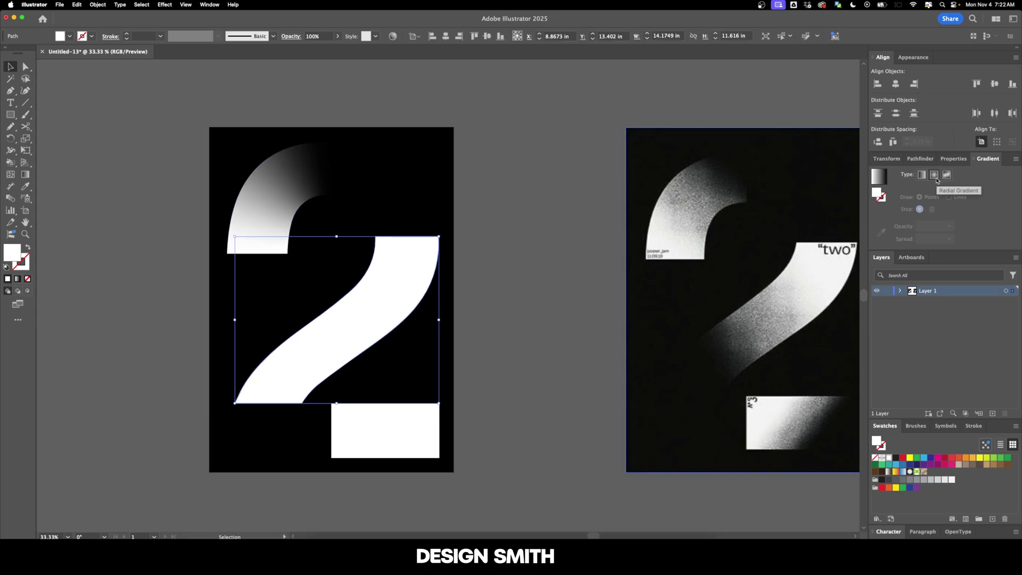
Fill the diagonal piece of the 2 with a freeform gradient and add a colour stop midway along its top edge.
left_click(947, 175)
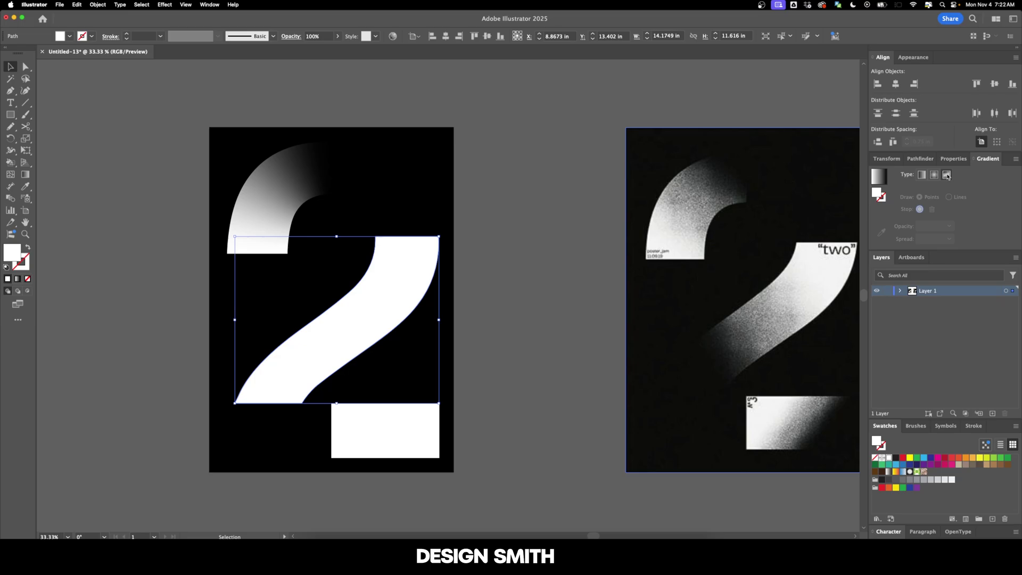
left_click(401, 239)
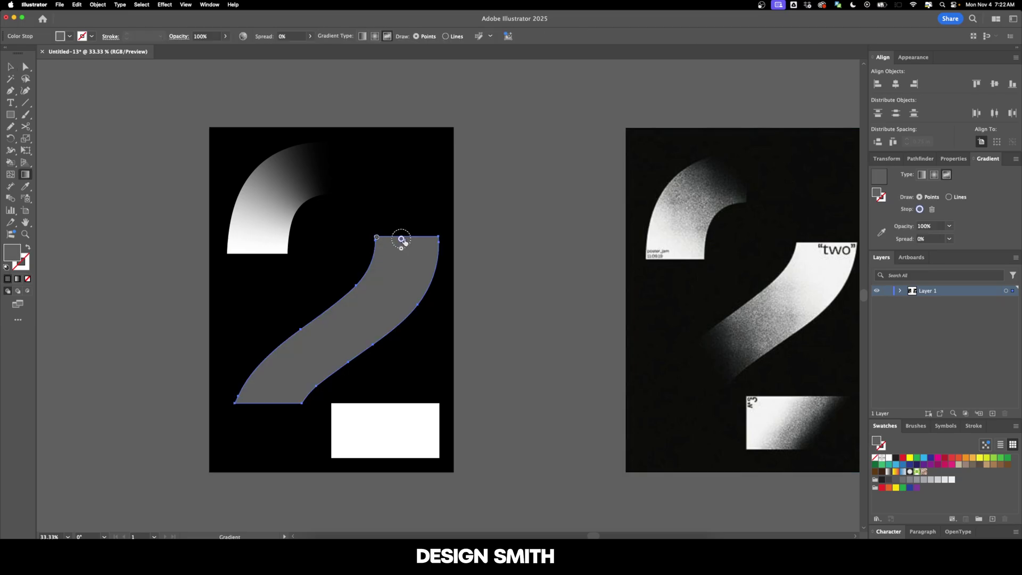
left_click(429, 238)
left_click_drag(429, 237, 445, 235)
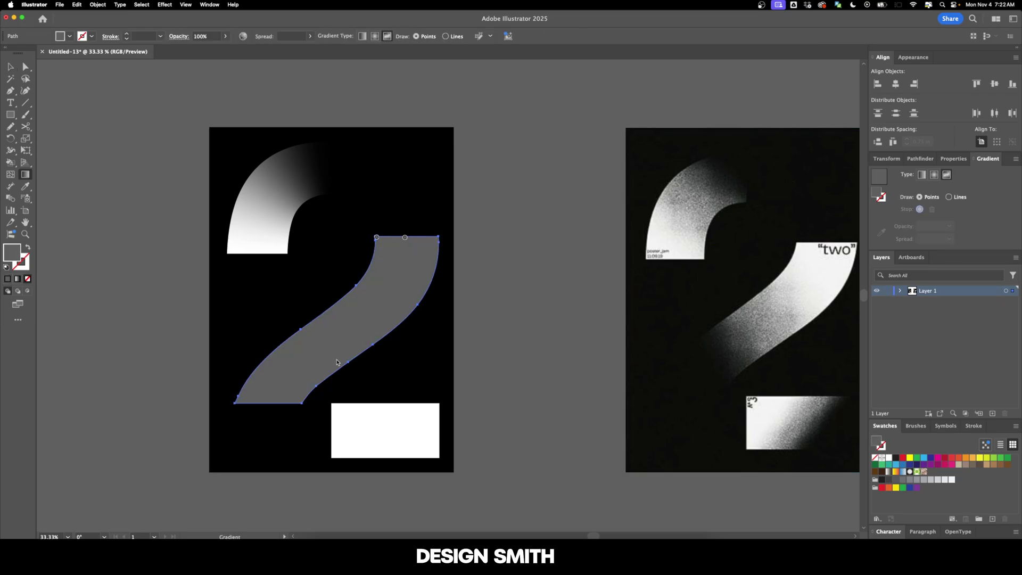
Place white colour stops at the diagonal piece's lower-left corner and midway along its bottom edge, deleting the extra stop.
left_click(245, 399)
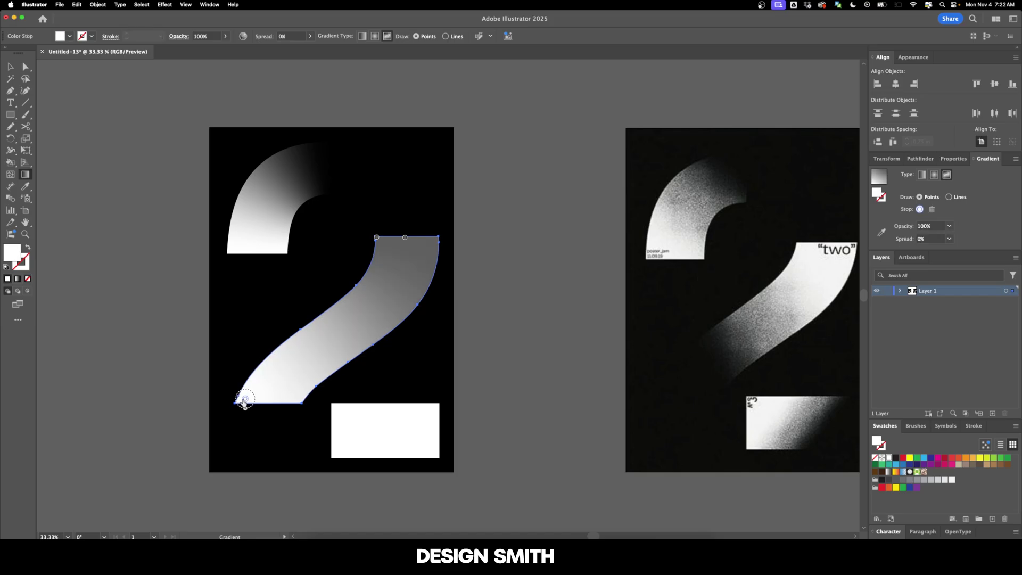
left_click_drag(245, 400, 236, 403)
left_click(267, 400)
left_click(282, 399)
left_click_drag(283, 400, 301, 405)
key("Delete")
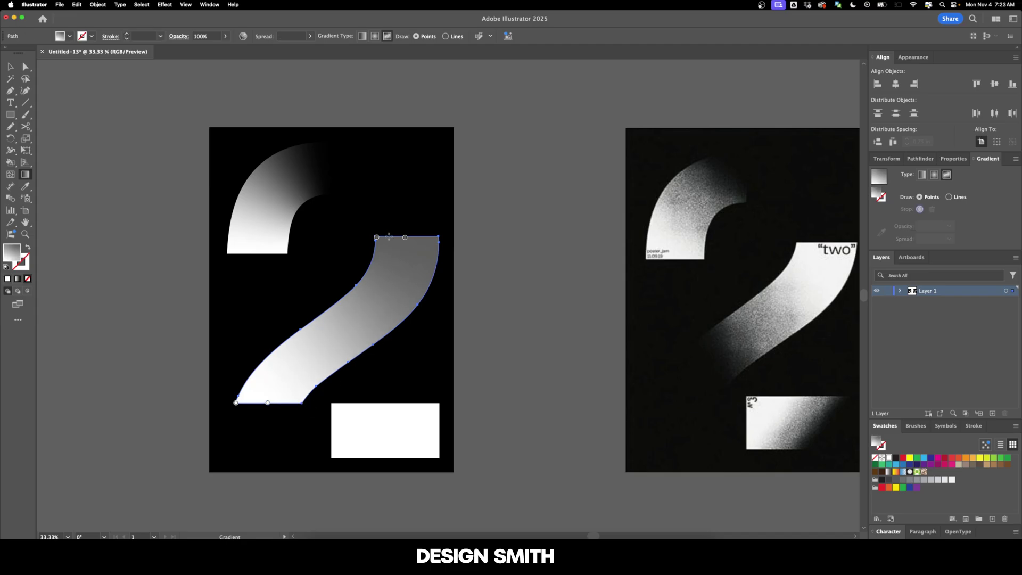
Set the diagonal piece's upper-left colour stop to black with RGB values of 0 and add a black stop at its upper-right corner.
double_click(377, 237)
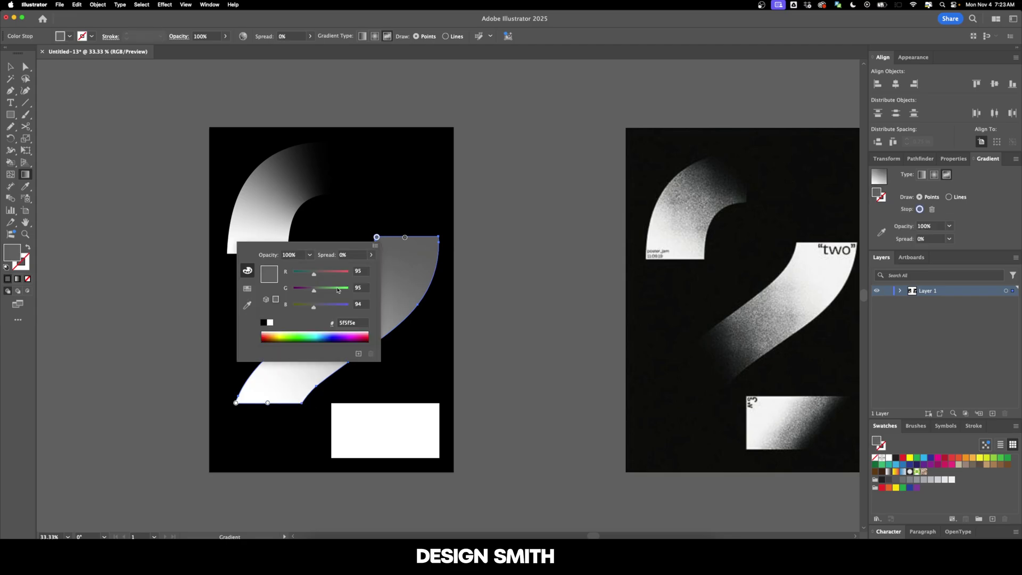
left_click(363, 271)
type("0")
key("Tab")
type("0")
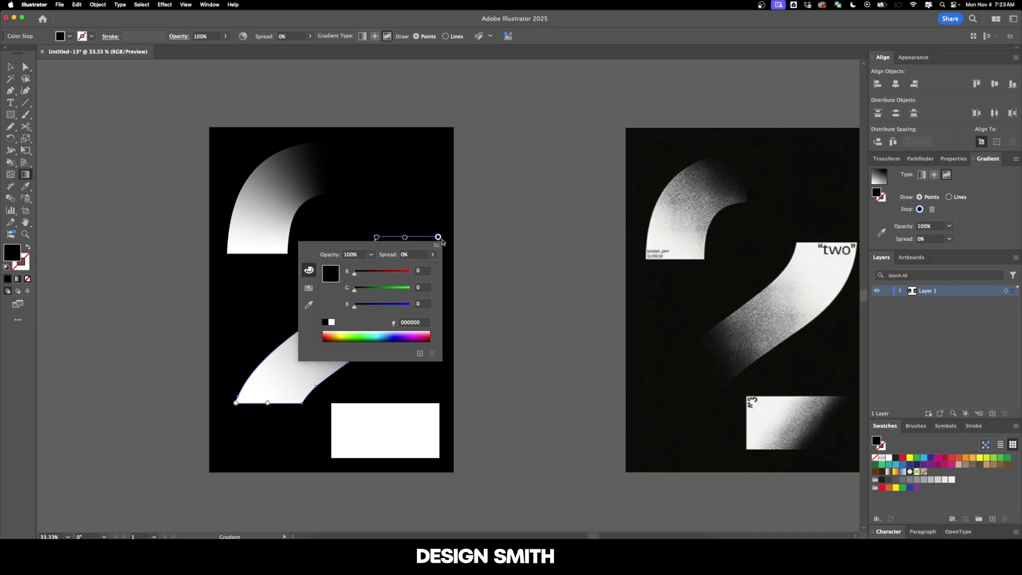
left_click(438, 237)
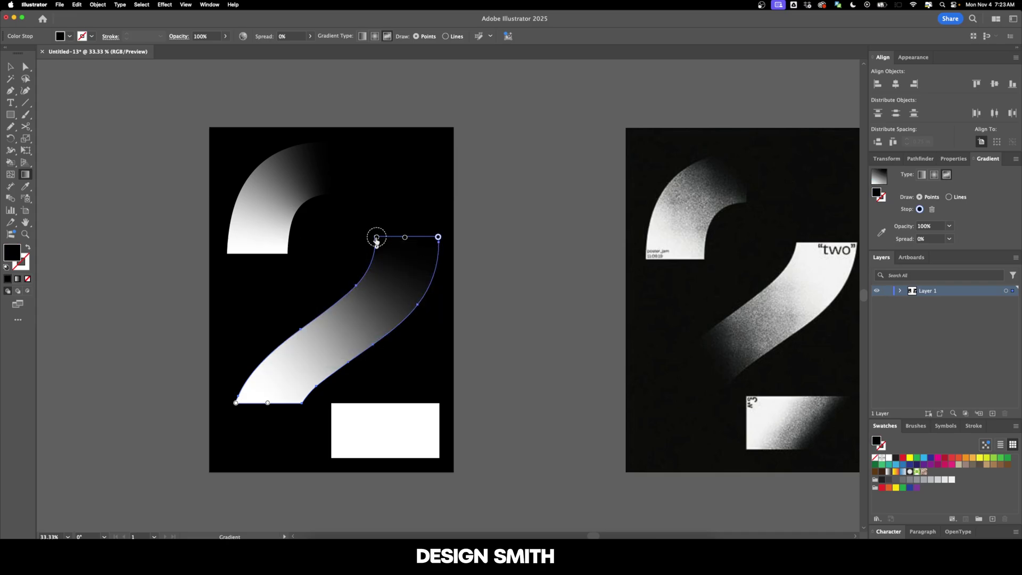
left_click_drag(377, 239, 404, 239)
left_click(438, 238)
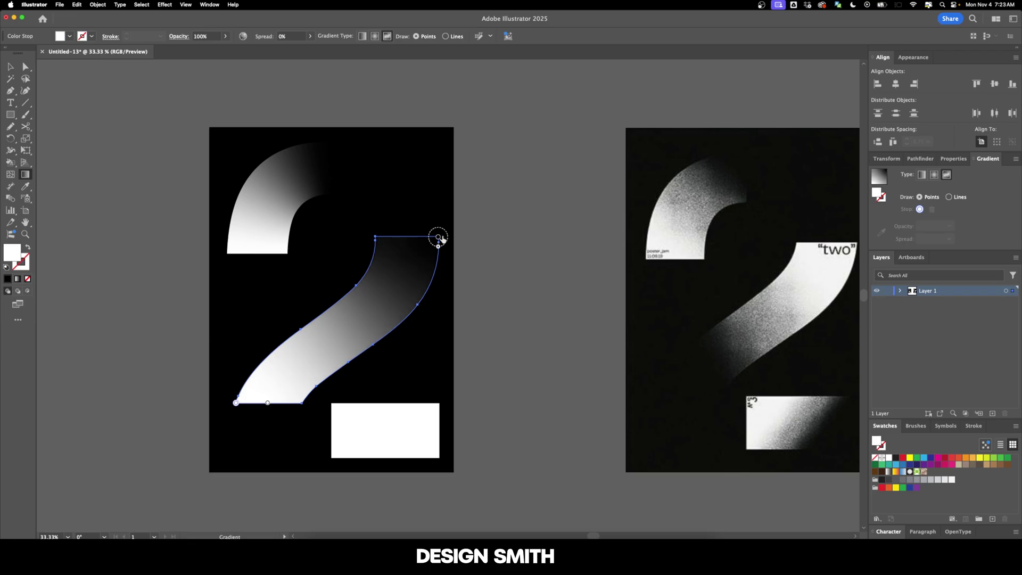
key("Delete")
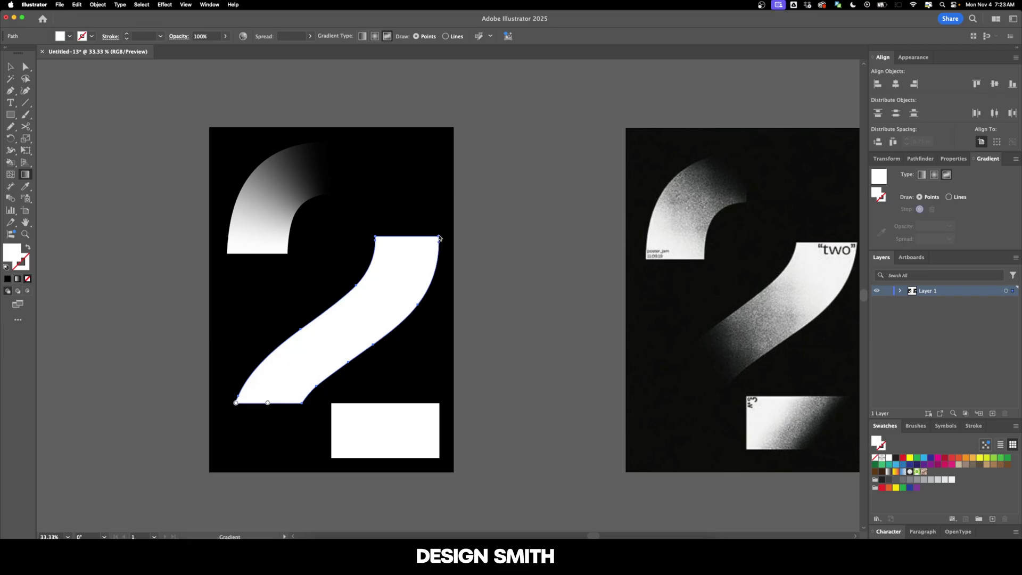
key("super+z")
key("super+z")
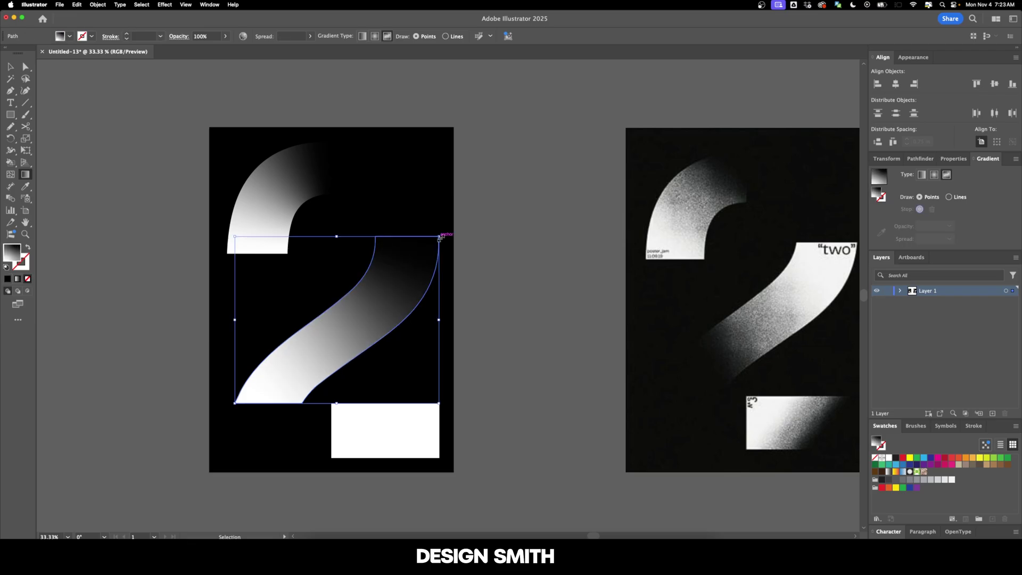
Add a colour stop at the diagonal piece's upper-right corner, set its RGB values to 0, and deselect the piece.
key("g")
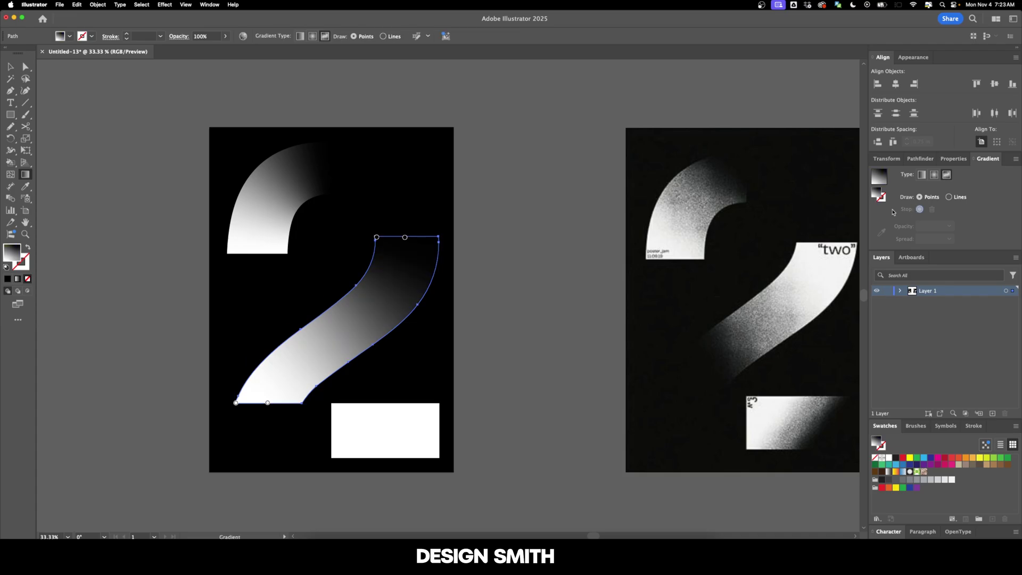
left_click(412, 263)
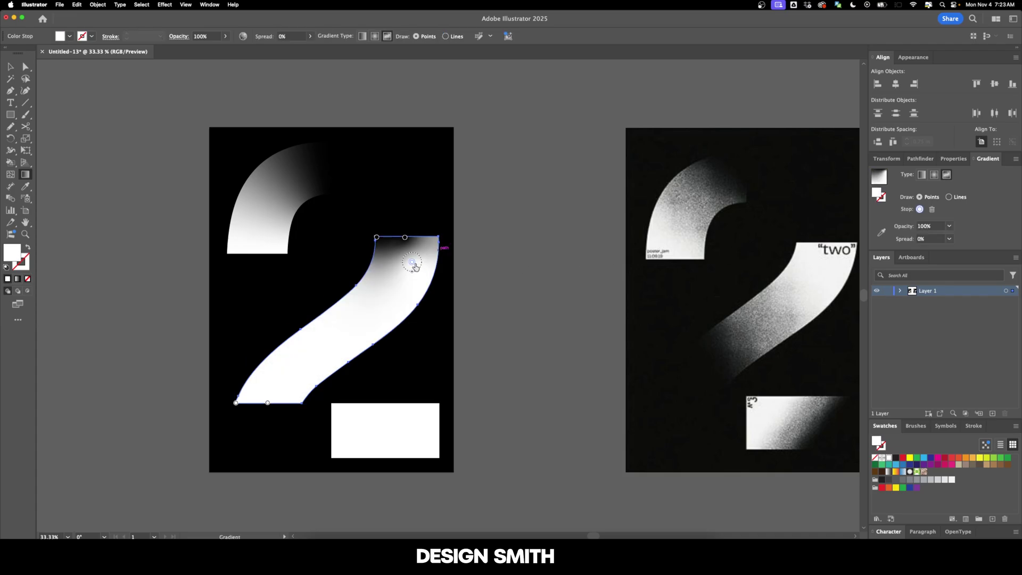
left_click_drag(413, 262, 438, 237)
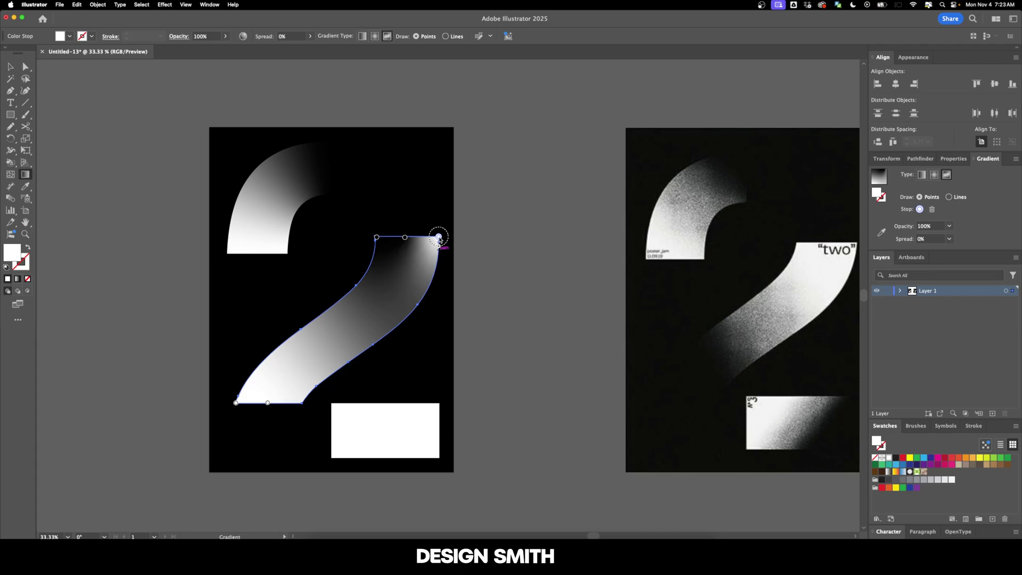
double_click(439, 238)
left_click(424, 271)
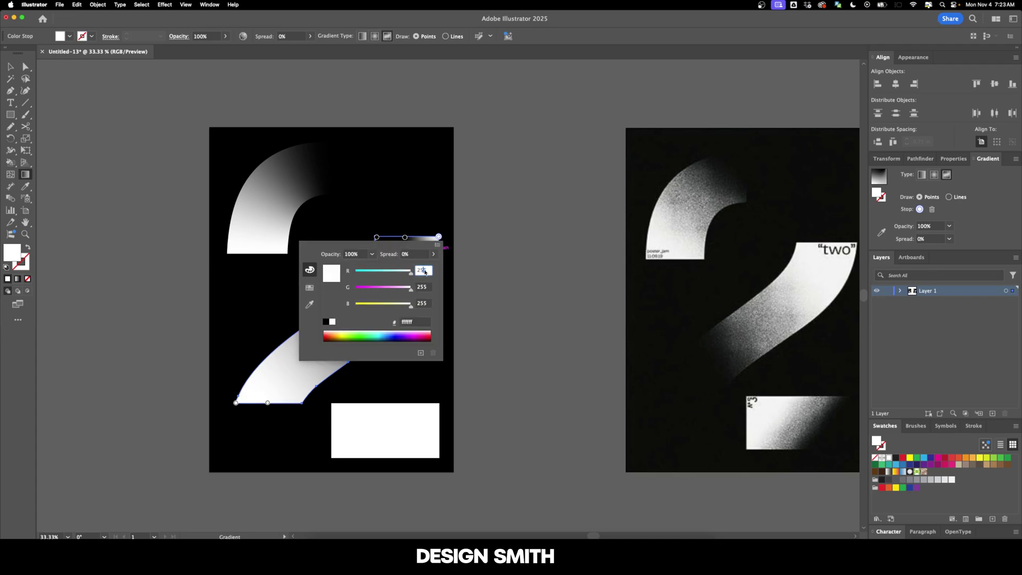
double_click(424, 271)
type("0")
key("Tab")
type("0")
key("Tab")
type("0")
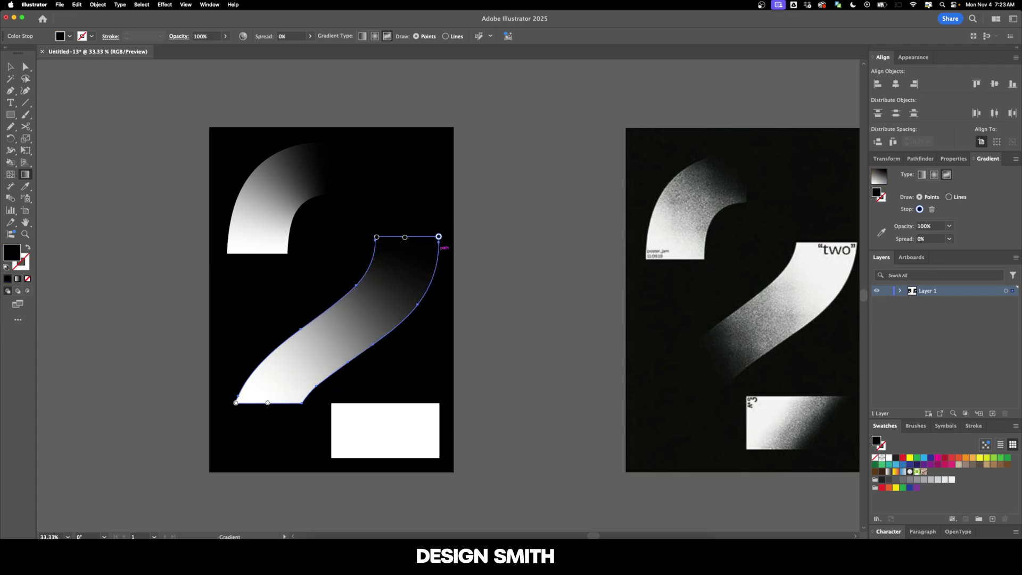
type("v")
left_click(362, 256)
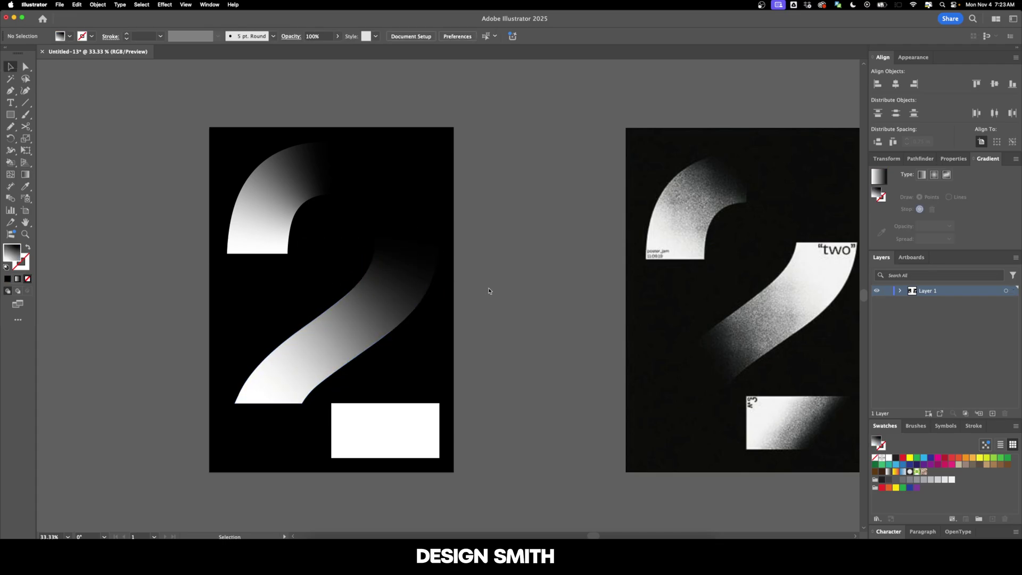
Reverse the diagonal piece's gradient by moving its white stops to the top edge and its black stops into the lower part.
key("g")
left_click(399, 274)
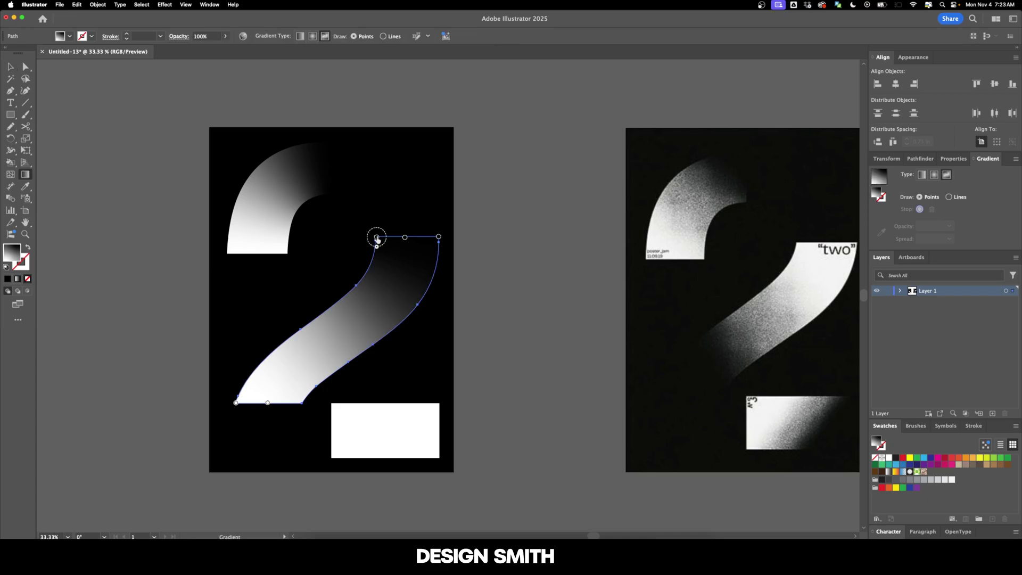
mouse_move(376, 238)
left_mouse_down()
mouse_move(359, 328)
mouse_move(340, 343)
left_mouse_up()
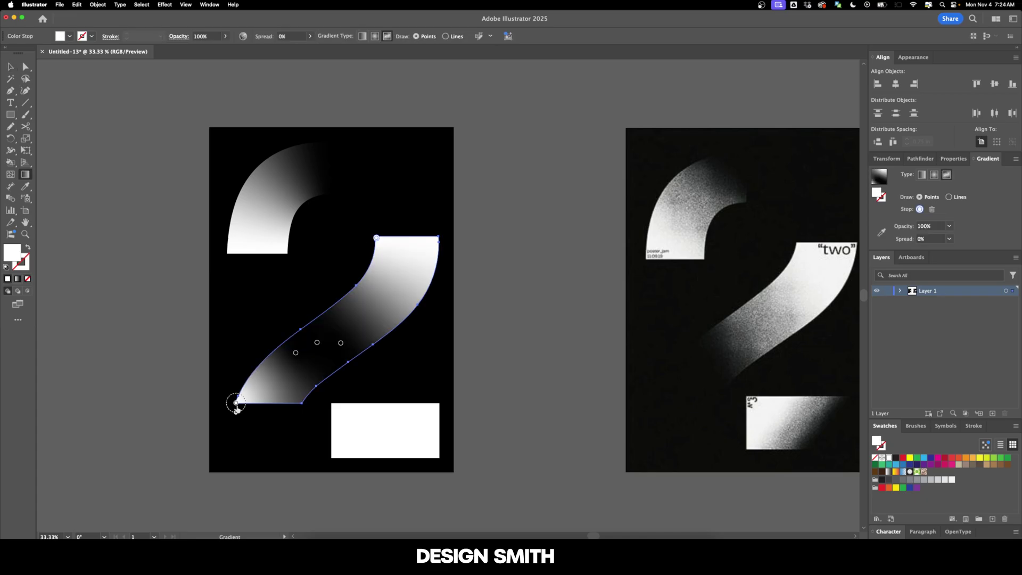
mouse_move(237, 404)
left_mouse_down()
mouse_move(376, 279)
mouse_move(405, 238)
left_mouse_up()
left_click(436, 238)
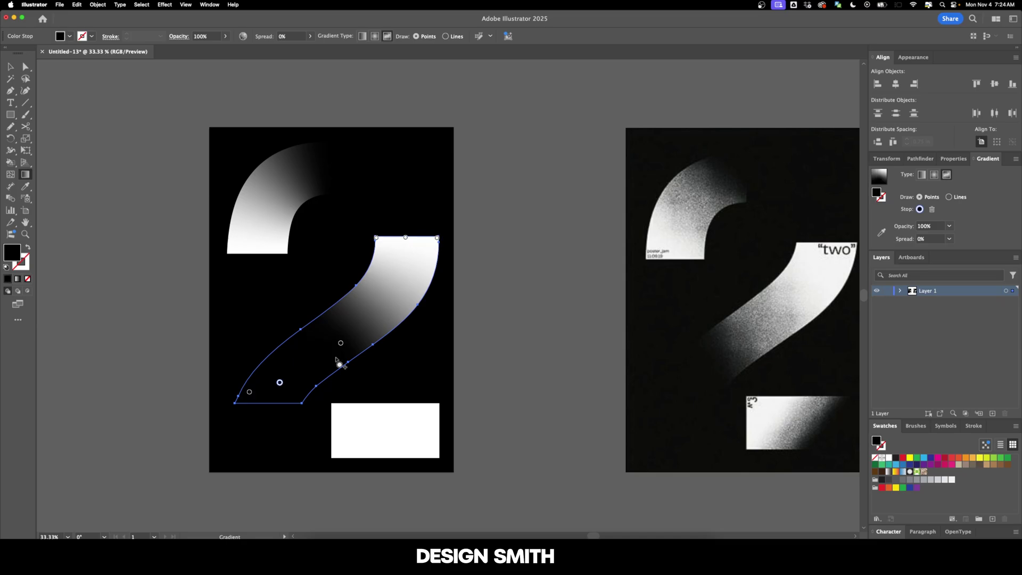
left_click_drag(341, 343, 247, 397)
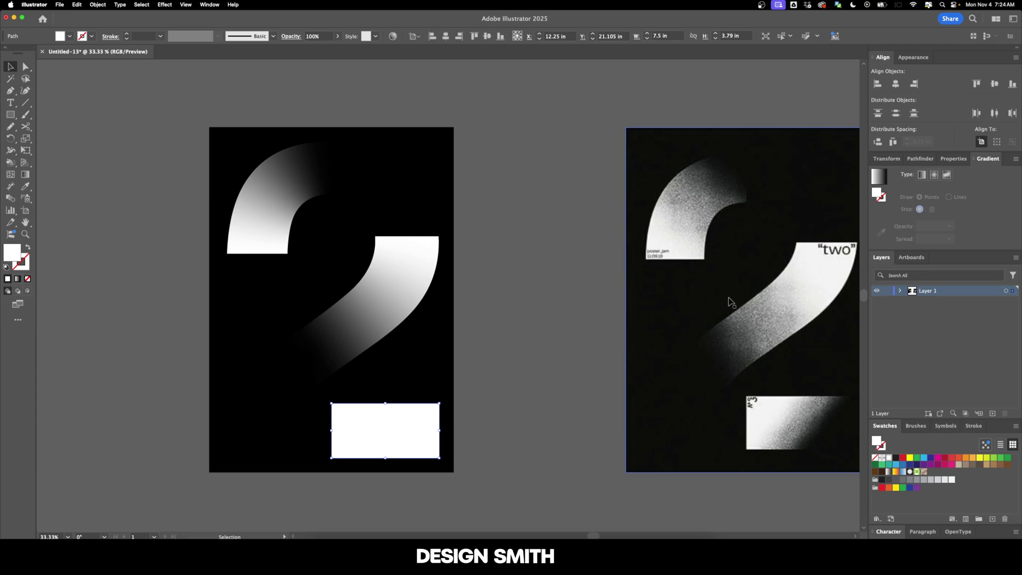
Fill the bottom rectangle with a freeform gradient that has white stops at its left corners and black stops at its right corners.
left_click(947, 176)
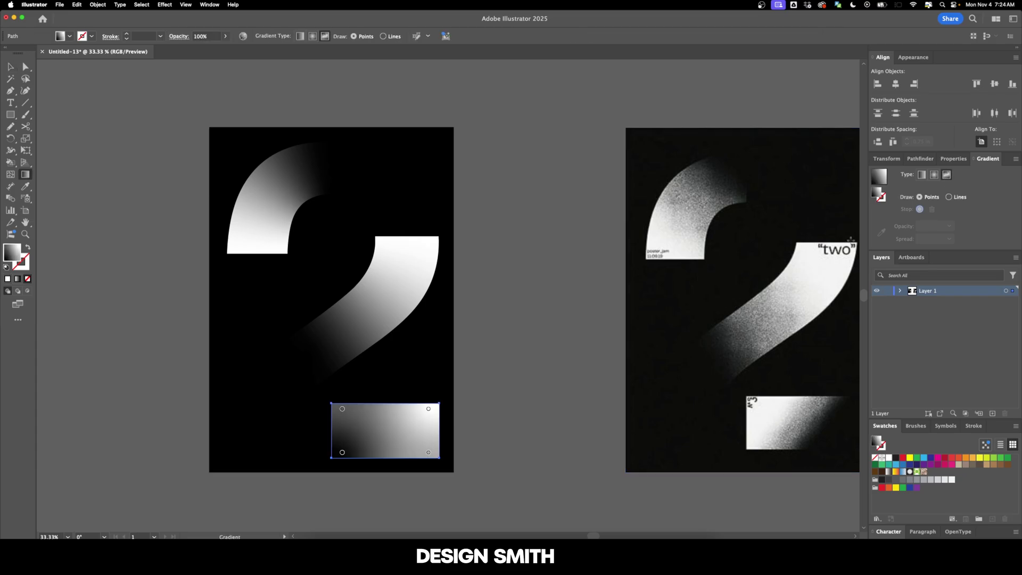
left_click_drag(343, 409, 335, 409)
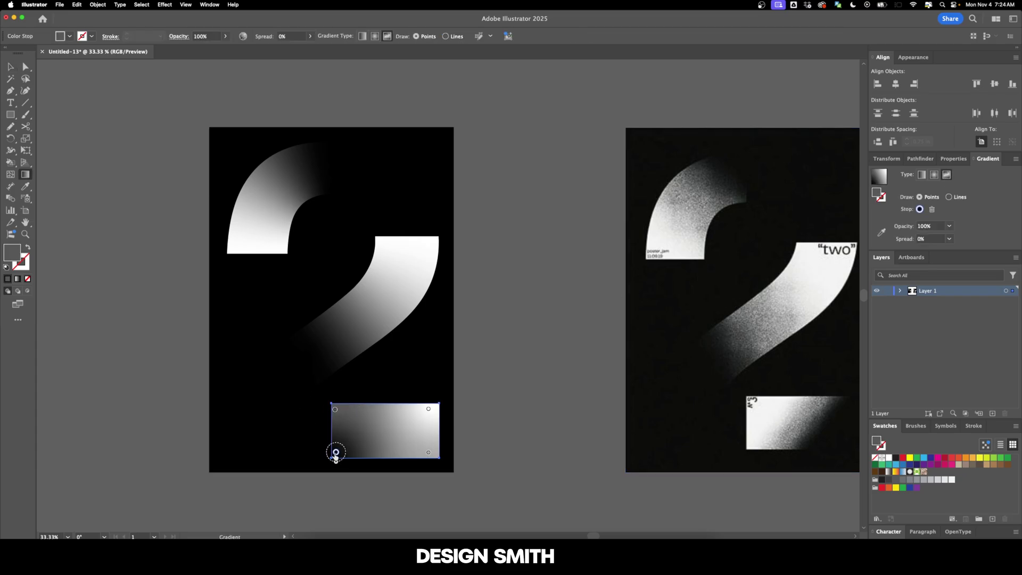
left_click_drag(343, 451, 438, 405)
left_click(428, 453)
key("Delete")
key("v")
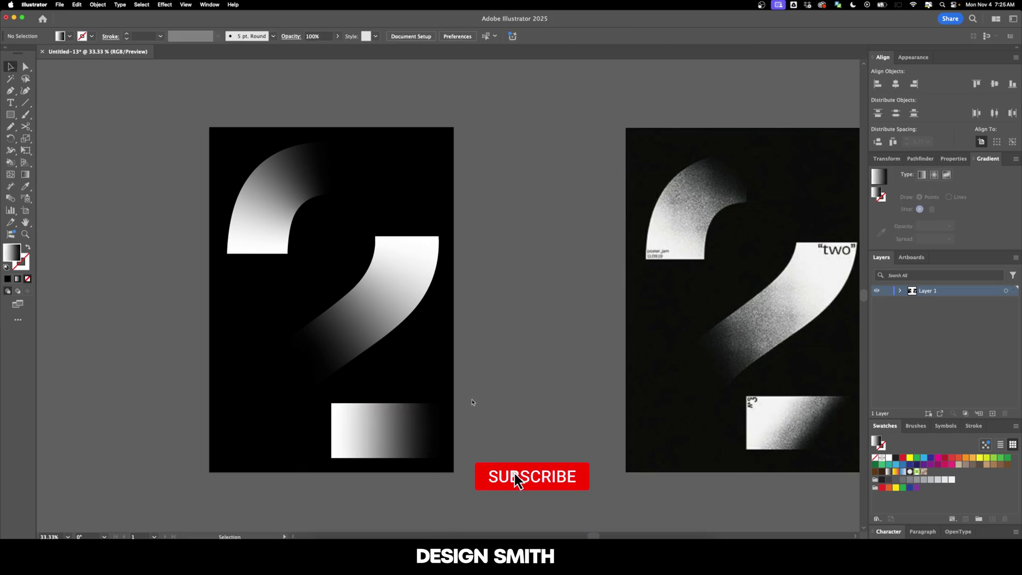
left_click(472, 401)
Set the curved top piece's lower-left colour stop to off-white with RGB values of 245.
left_click(393, 273)
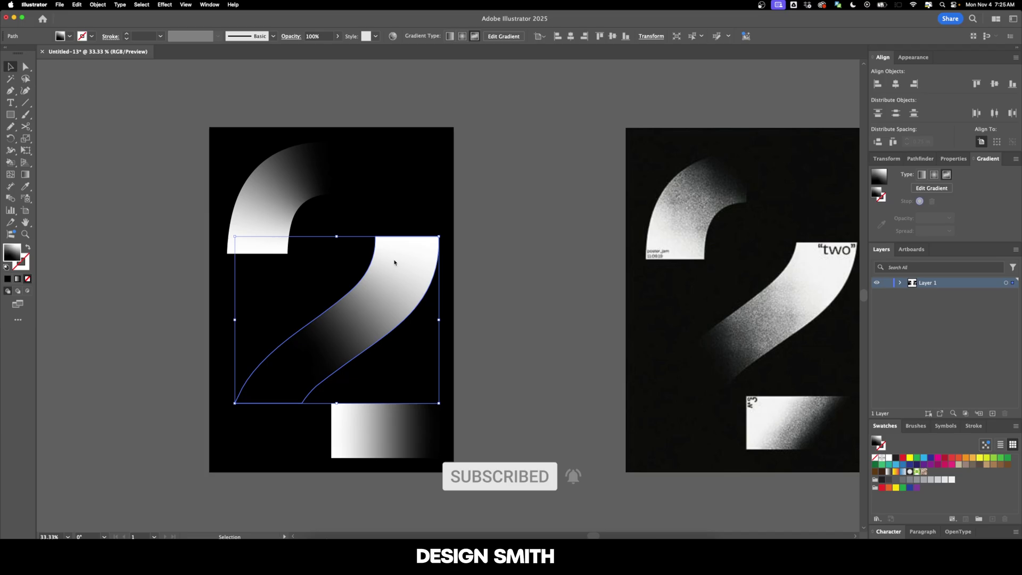
left_click(277, 224)
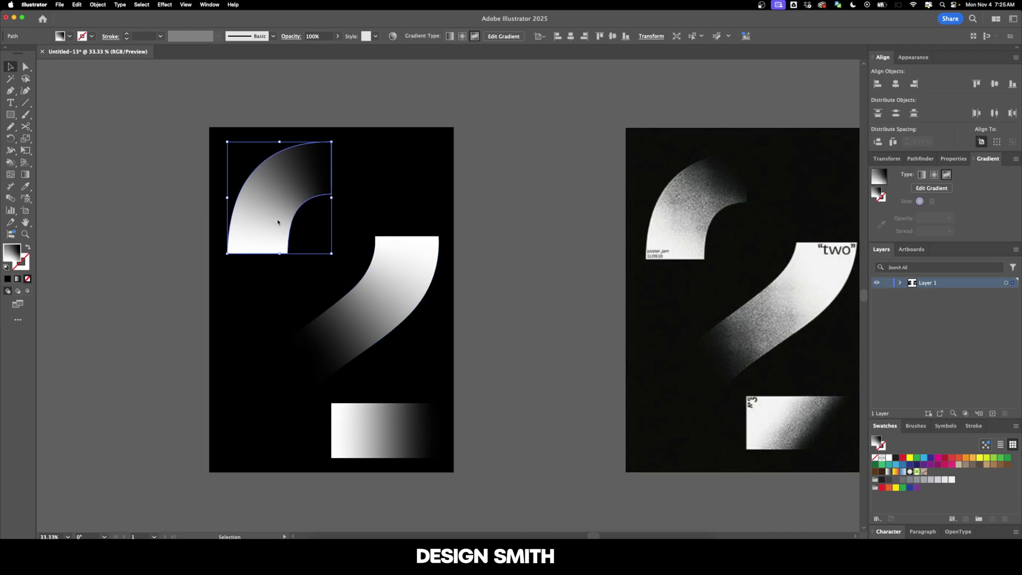
key("g")
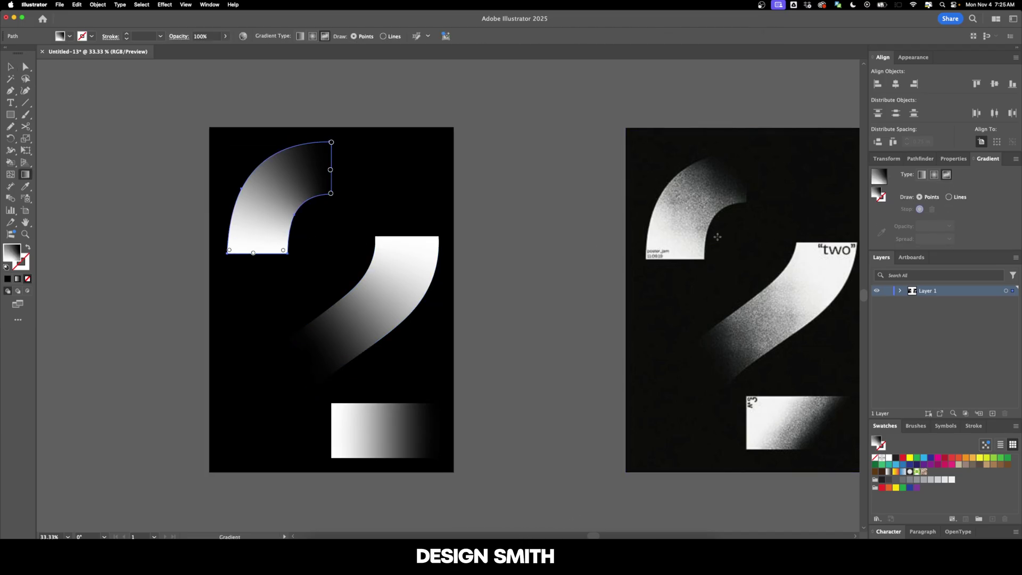
double_click(229, 251)
type("245")
key("Tab")
type("2")
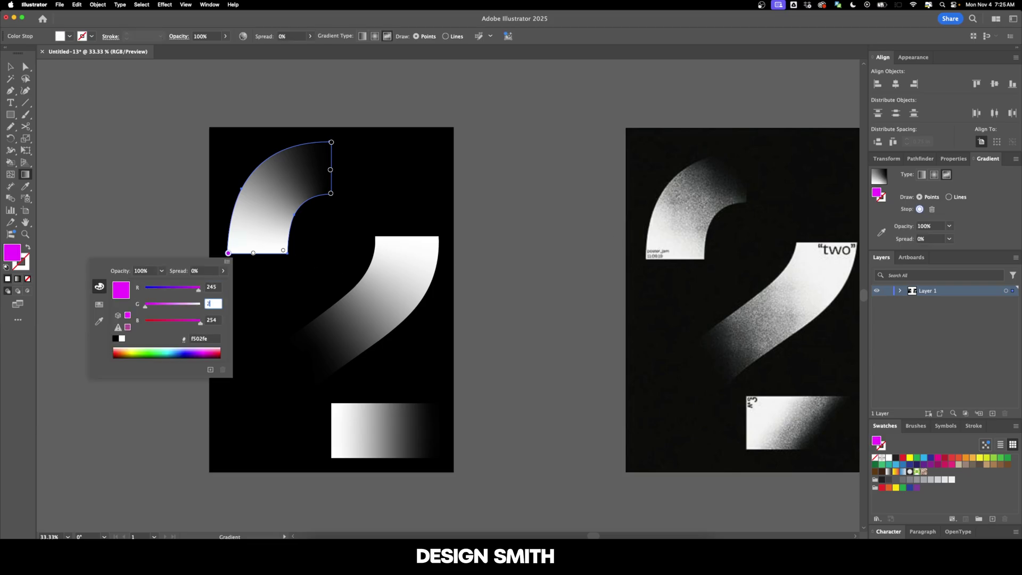
type("45")
key("Tab")
type("245")
key("Tab")
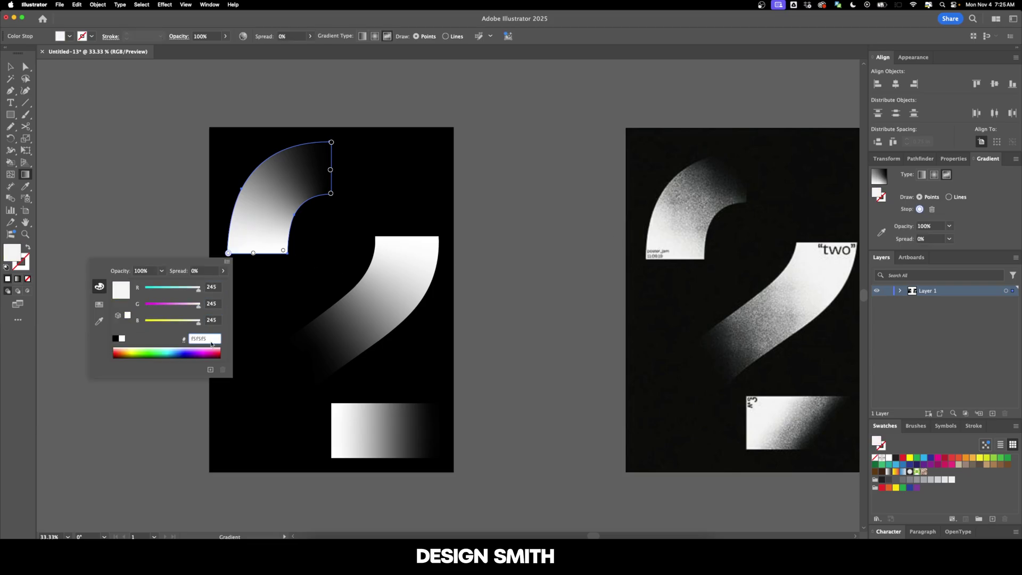
key("Return")
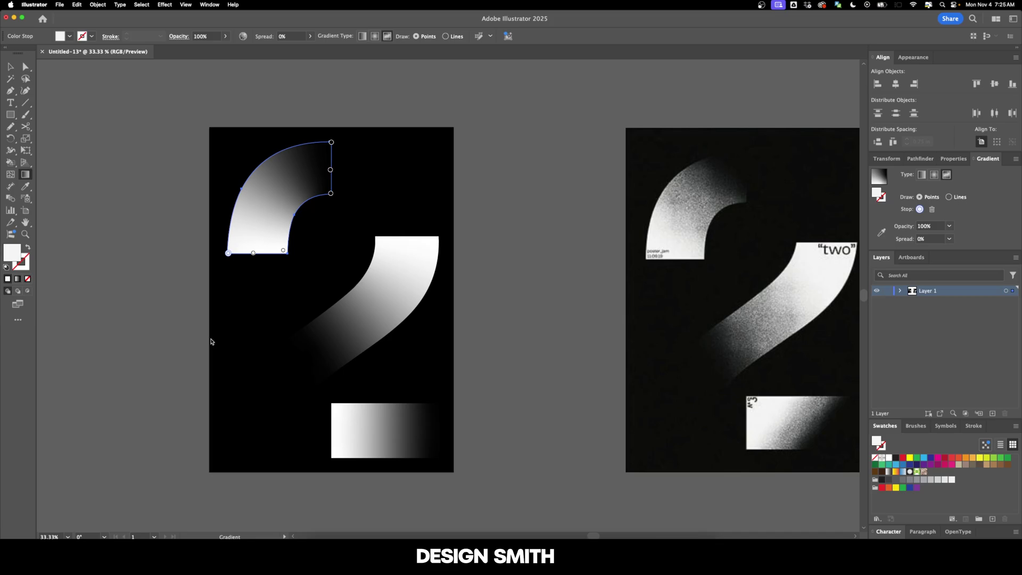
Apply the off-white f5f5f5 to the curved piece's remaining two colour stops along its bottom edge.
double_click(253, 253)
left_click(234, 336)
double_click(283, 250)
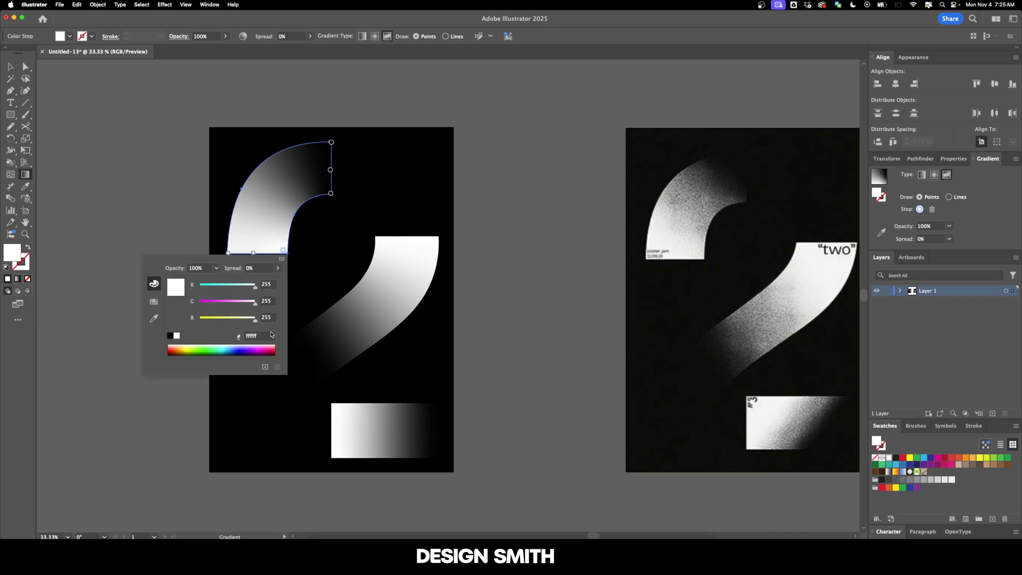
key("Return")
key("v")
Change the white colour stops along the diagonal piece's top edge to f5f5f5.
double_click(411, 254)
key("Escape")
key("g")
double_click(377, 239)
double_click(407, 238)
key("v")
Change the two white colour stops on the bottom rectangle's left side to f5f5f5.
left_click(351, 436)
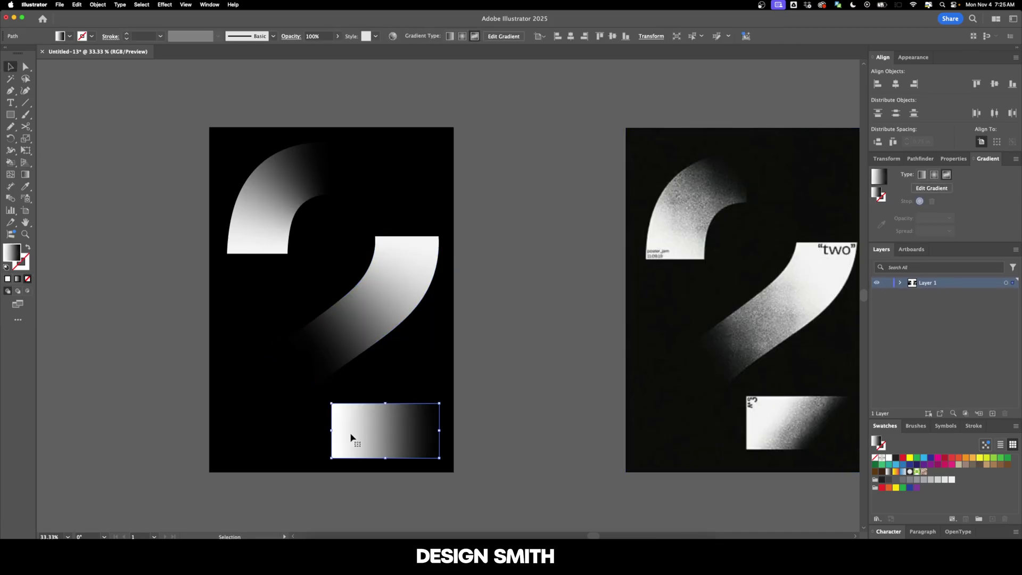
key("g")
double_click(335, 410)
double_click(334, 453)
double_click(314, 410)
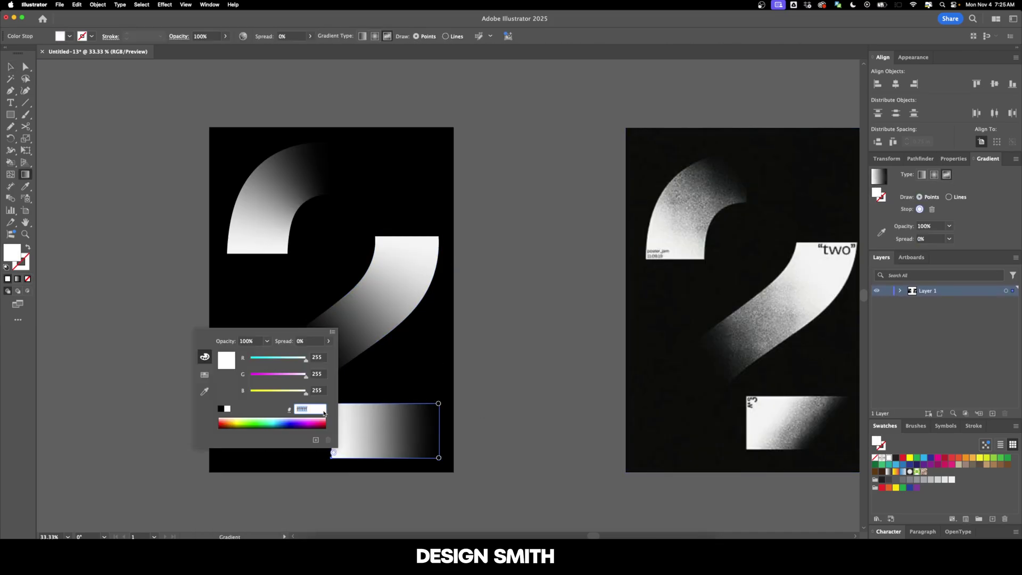
type("f5f5f5")
key("Return")
key("Escape")
key("v")
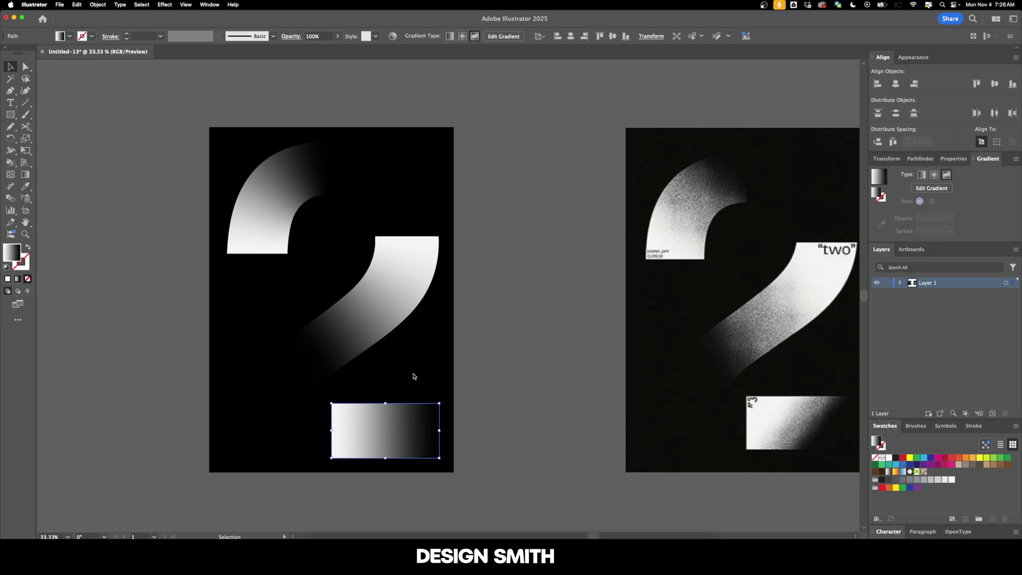
Add a two-line text beside the poster reading "poster jam" and "11.09.19" in Helvetica Bold.
left_click(493, 276)
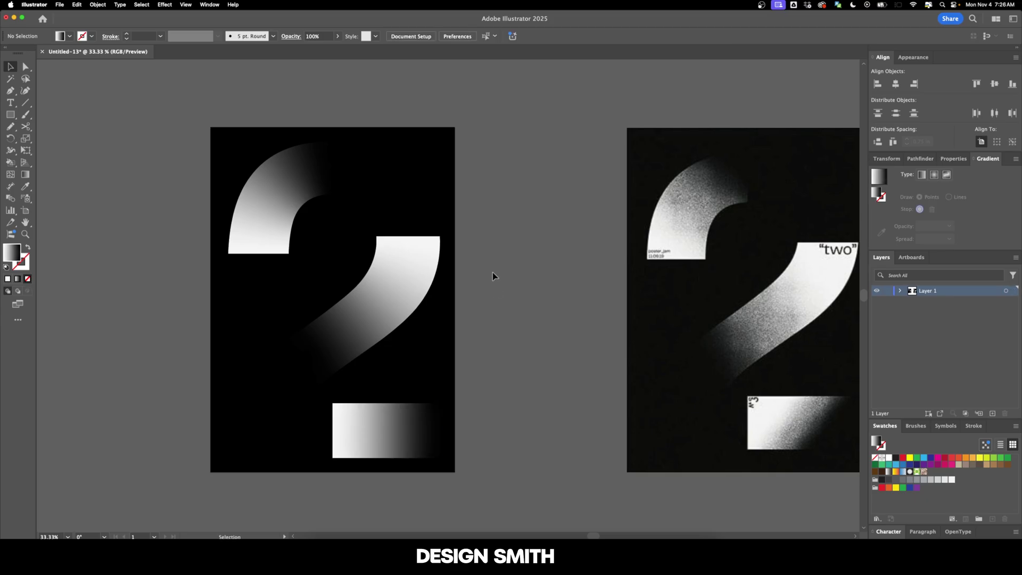
key("t")
left_click(469, 249)
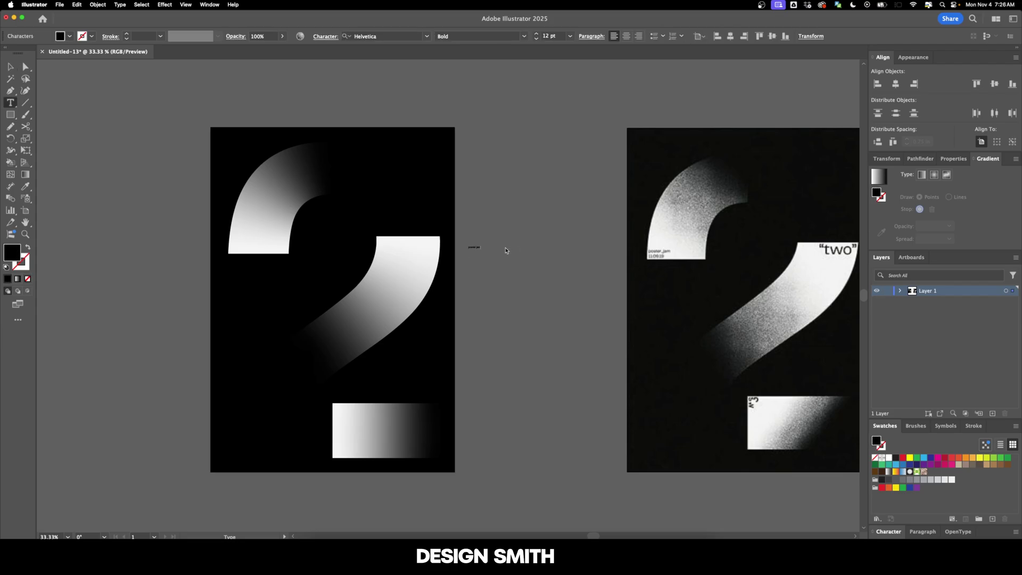
key("Escape")
scroll(476, 247, "up", 2)
double_click(476, 247)
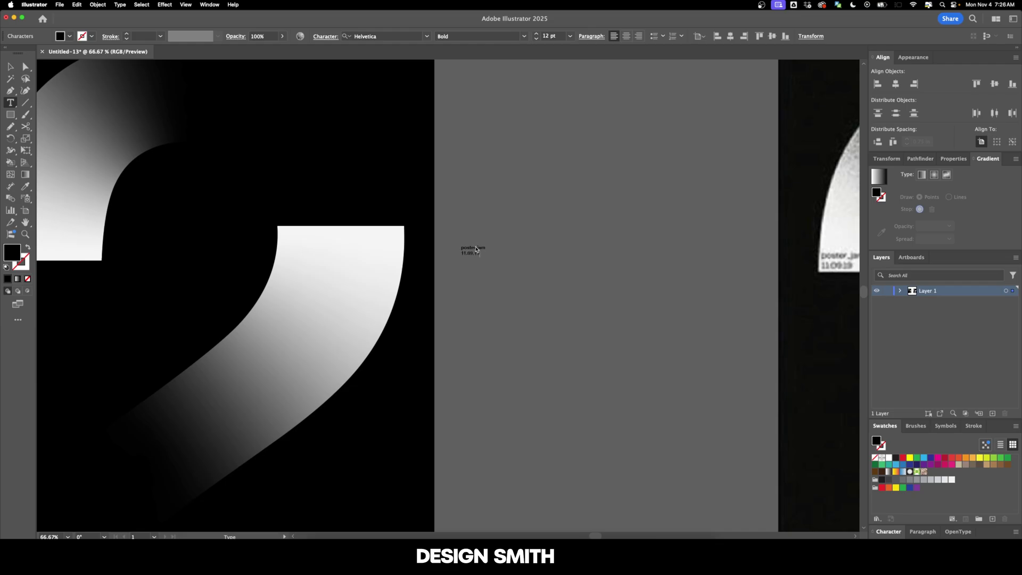
key("Escape")
left_click(499, 270)
Move the "poster jam" text onto the curved piece, near its lower-left corner.
left_click_drag(510, 282, 639, 295)
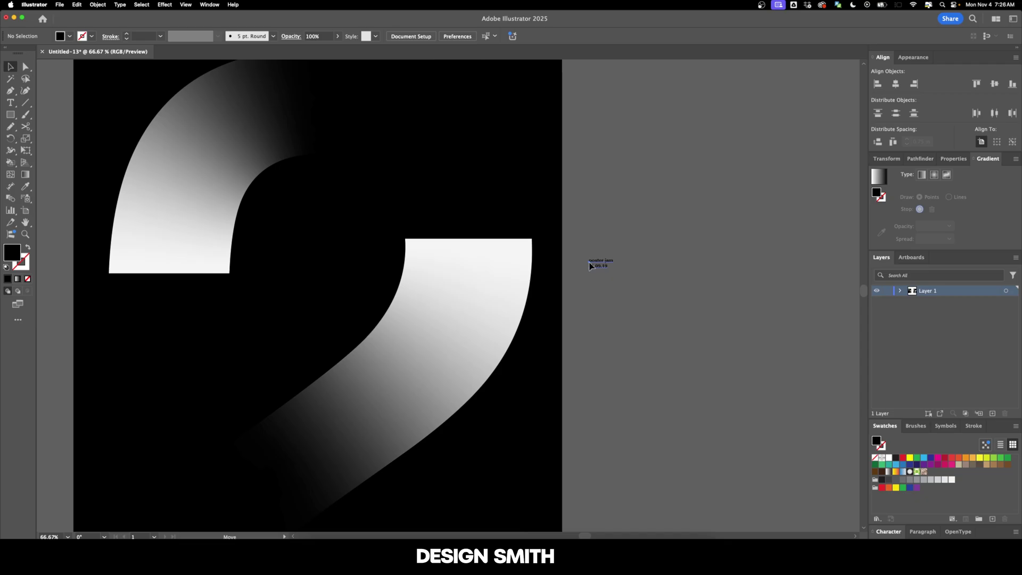
left_click_drag(590, 266, 121, 264)
left_click_drag(122, 263, 200, 251)
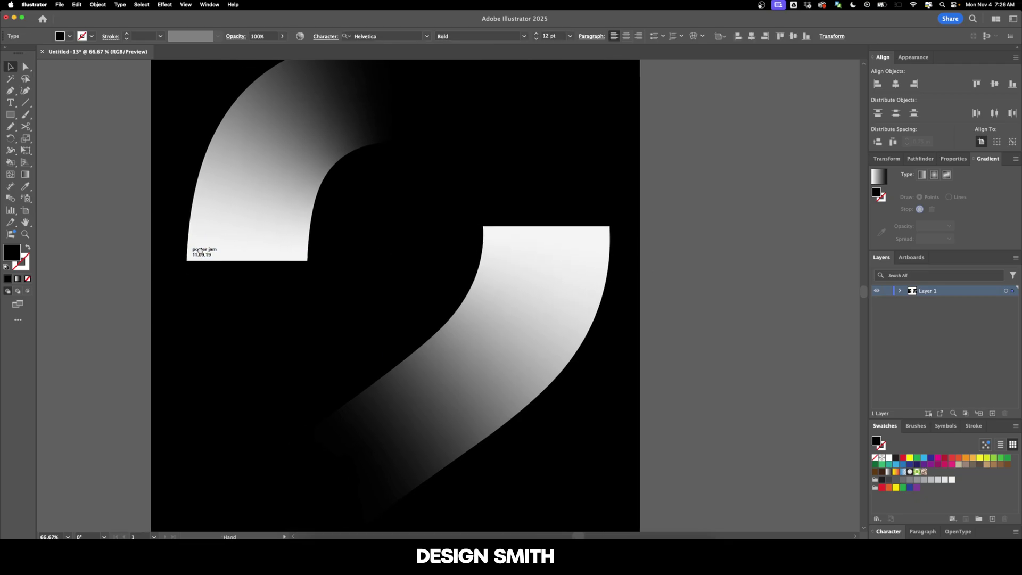
scroll(178, 260, "up", 5)
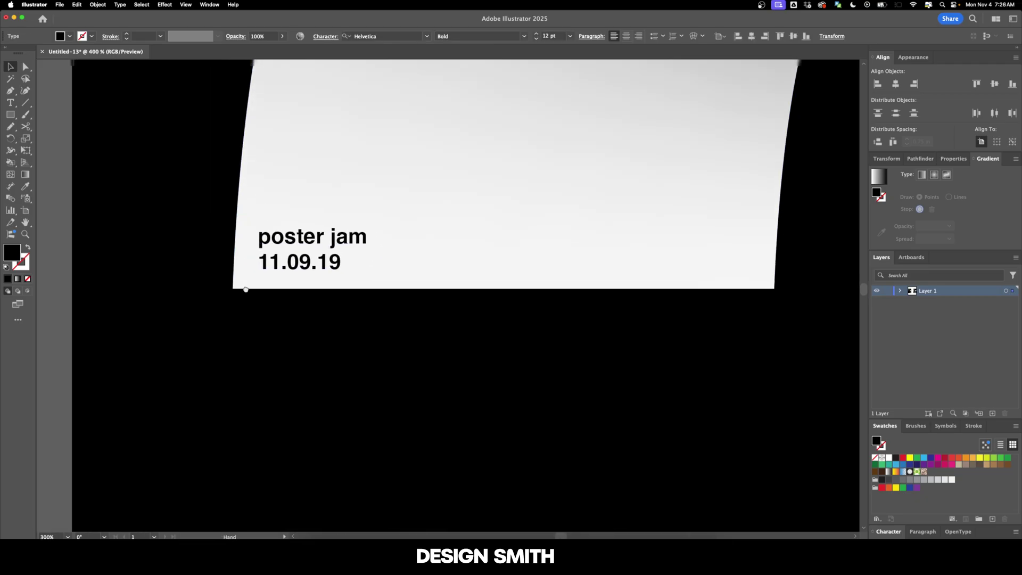
left_click_drag(245, 289, 224, 358)
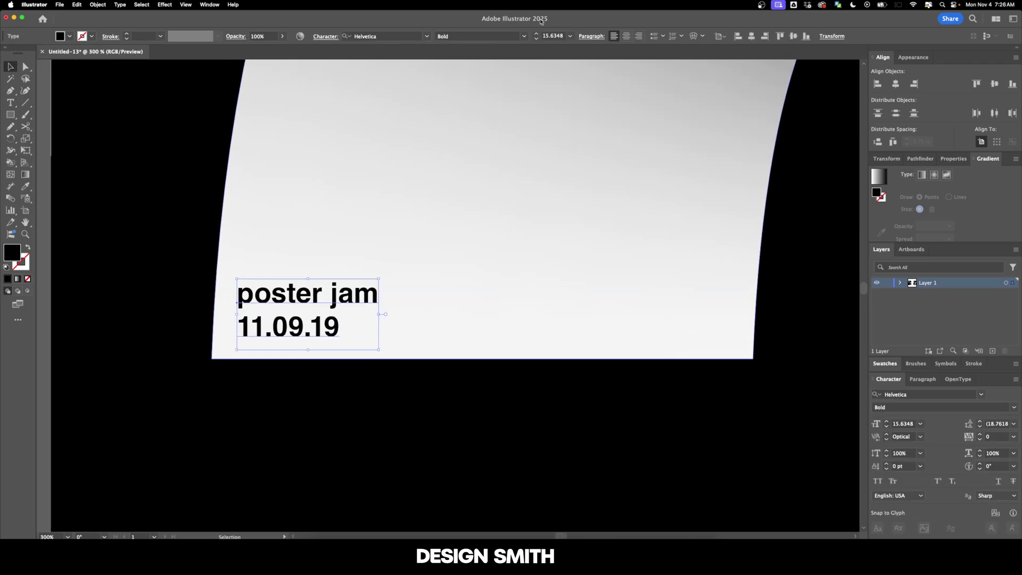
Set the font size of the "poster jam" text to 20 pt.
left_click(554, 36)
type("20")
key("Return")
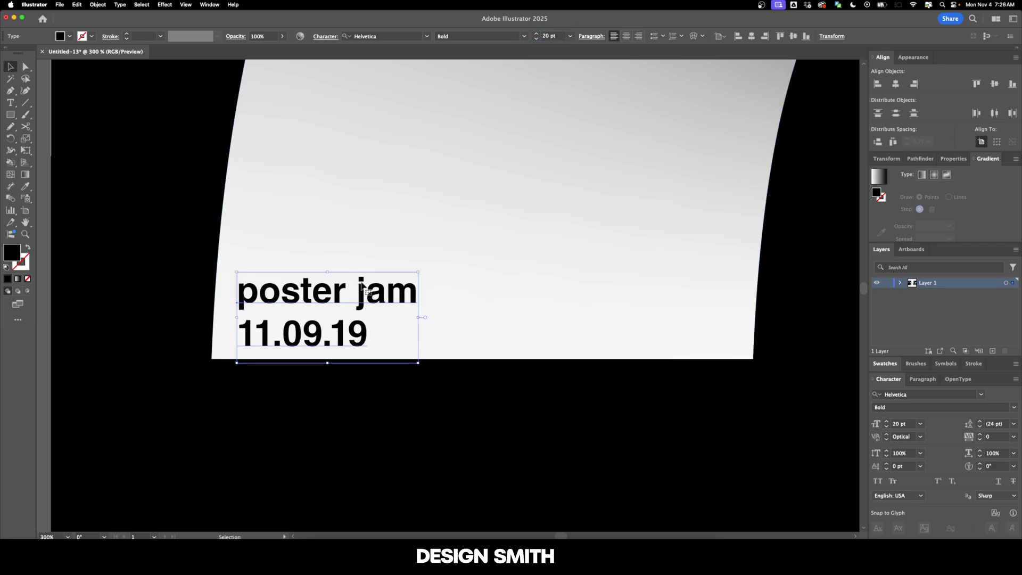
Snap the "poster jam" text to the curved piece's lower-left corner and offset it 0.25 in horizontally and -0.25 in vertically.
left_click_drag(364, 290, 335, 309)
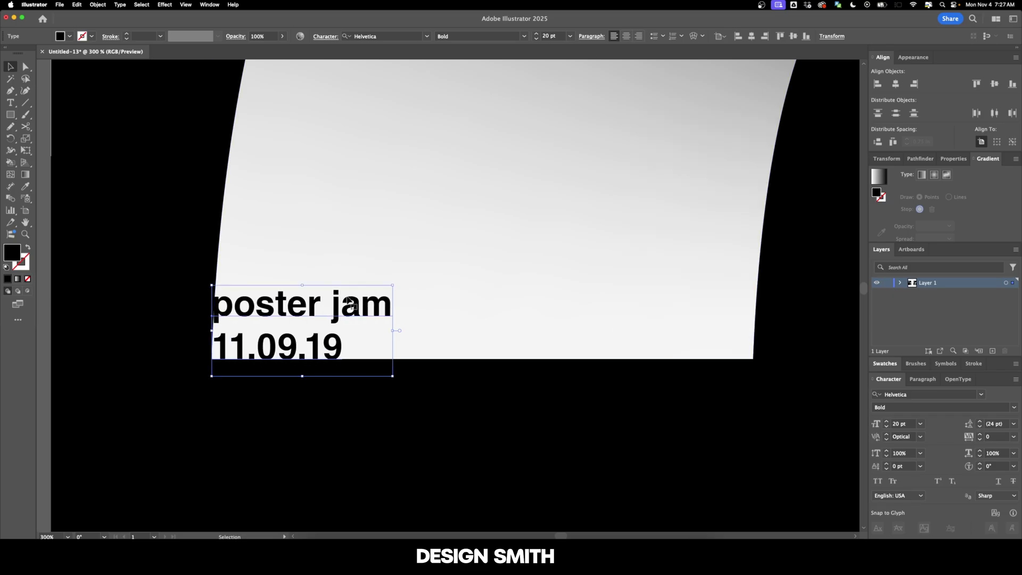
key("Return")
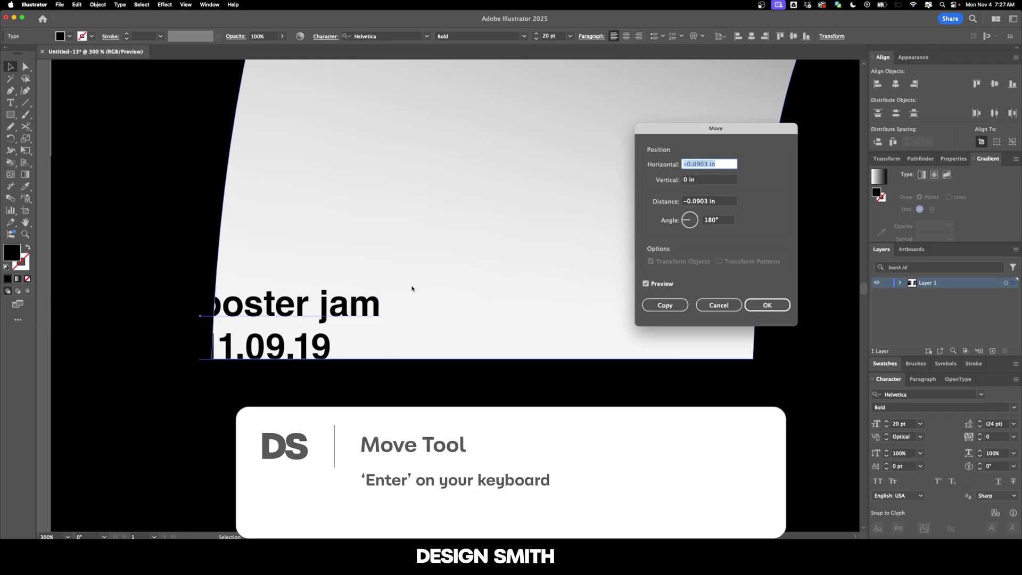
type(".25")
key("Tab")
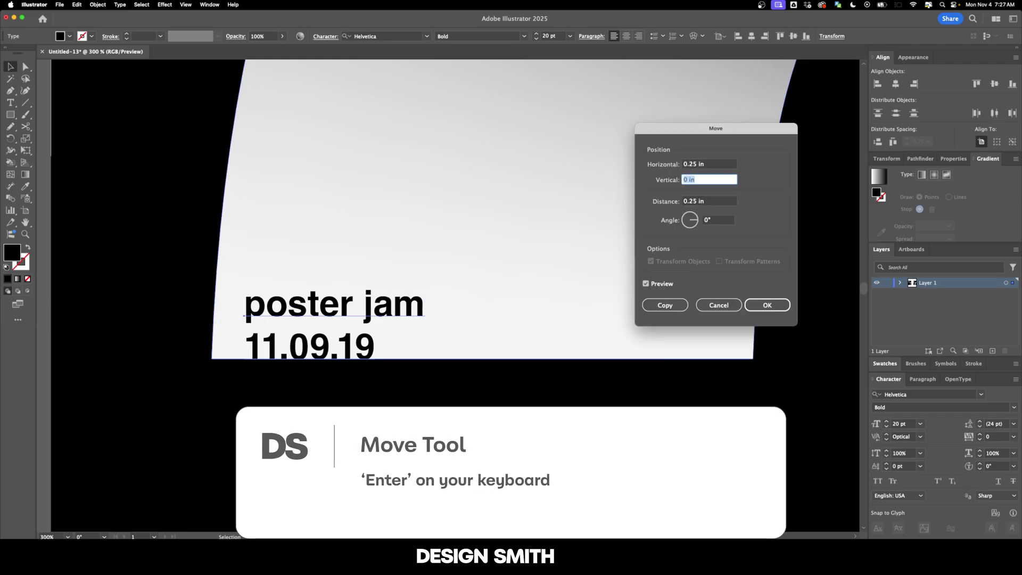
type("-.25")
key("Tab")
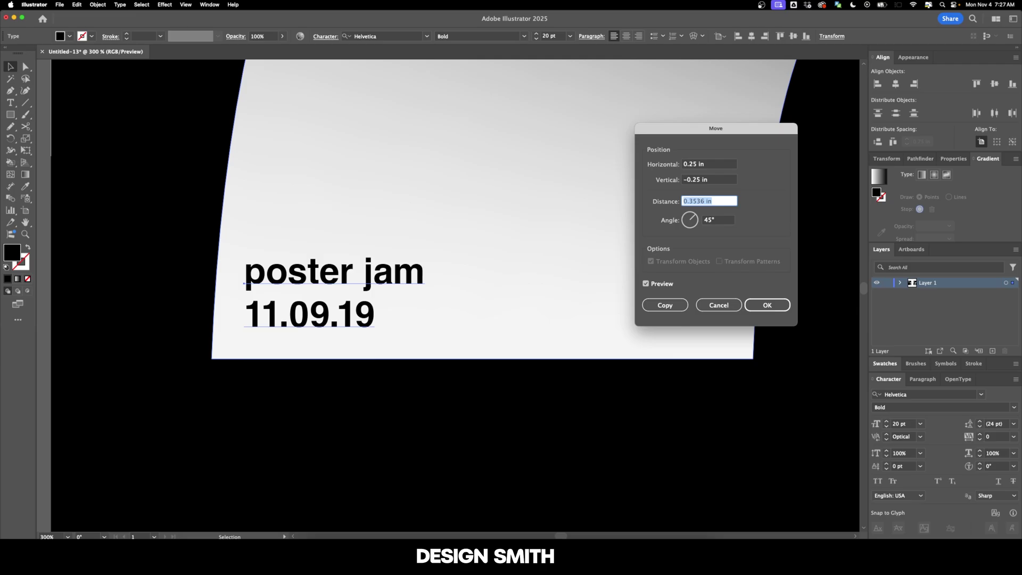
key("Return")
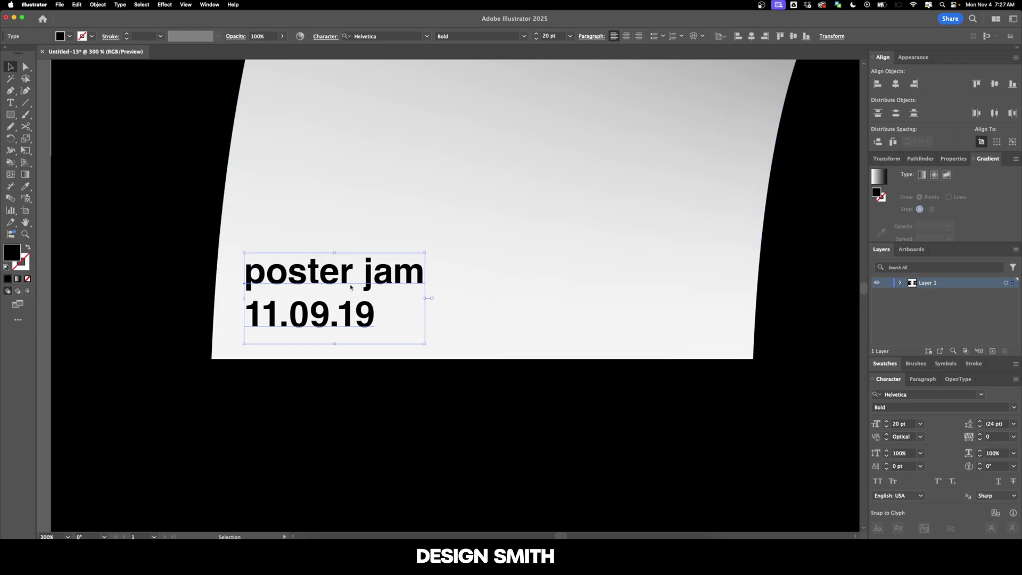
Tighten the kerning between the first letters of "poster", using values of -40 and -30.
double_click(302, 284)
key("Up")
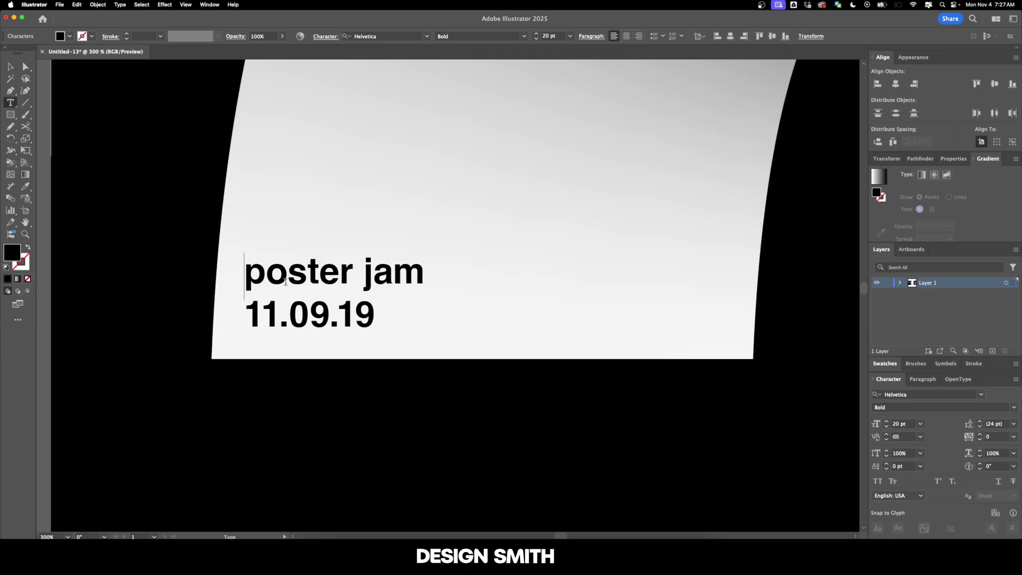
key("Right")
left_click(916, 437)
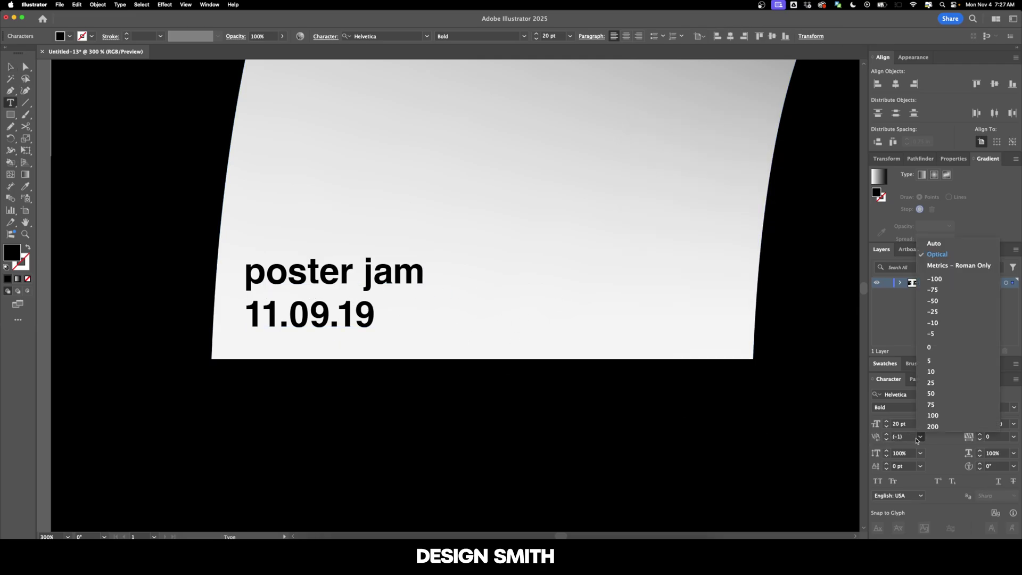
left_click(911, 438)
key("shift+Down")
key("shift+Down")
key("shift+Down")
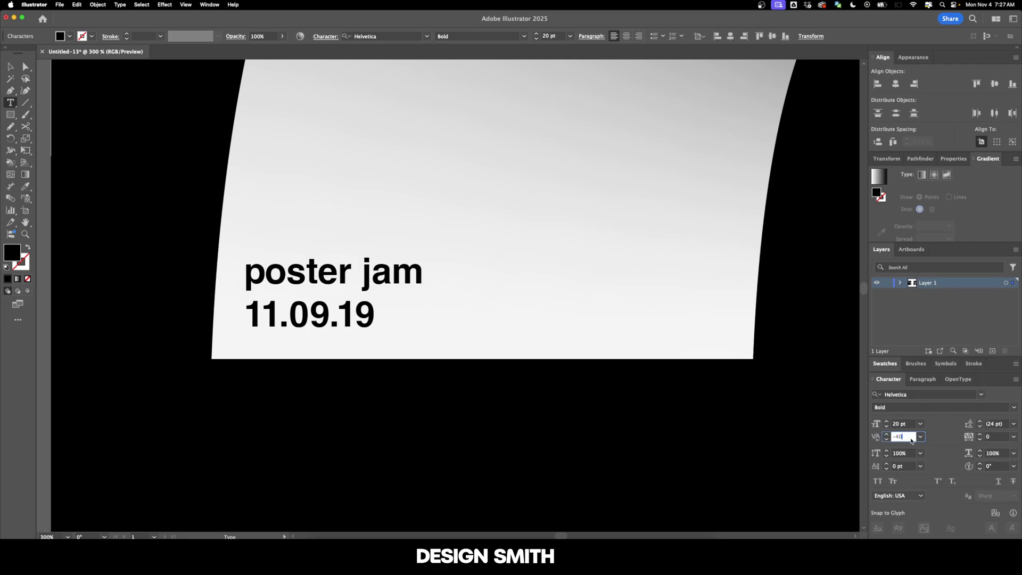
key("Return")
left_click(911, 437)
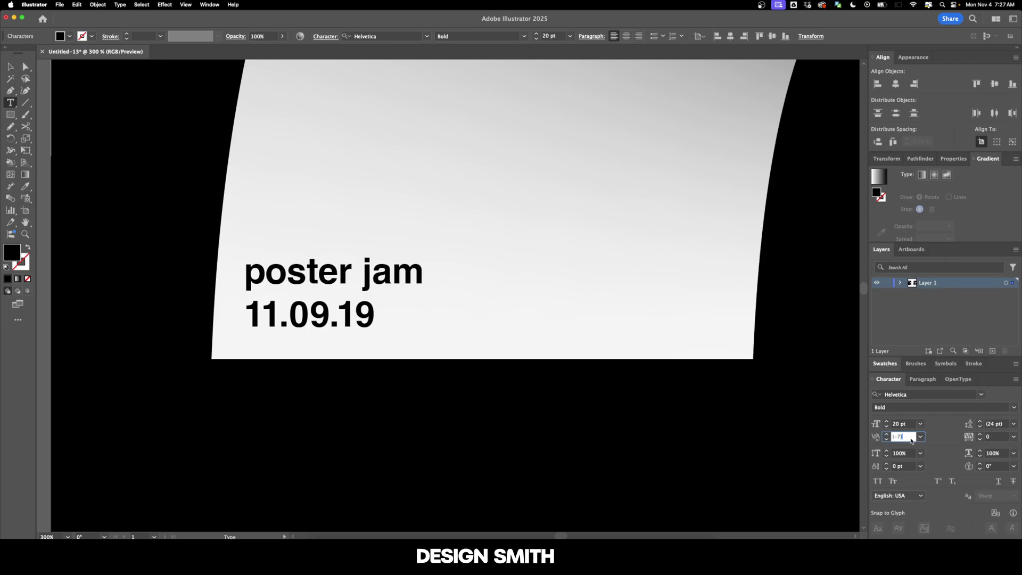
type("-30")
key("Return")
key("Right")
Tighten the kerning of the remaining letters in "poster jam", setting the pair "ja" to -40.
left_click(911, 438)
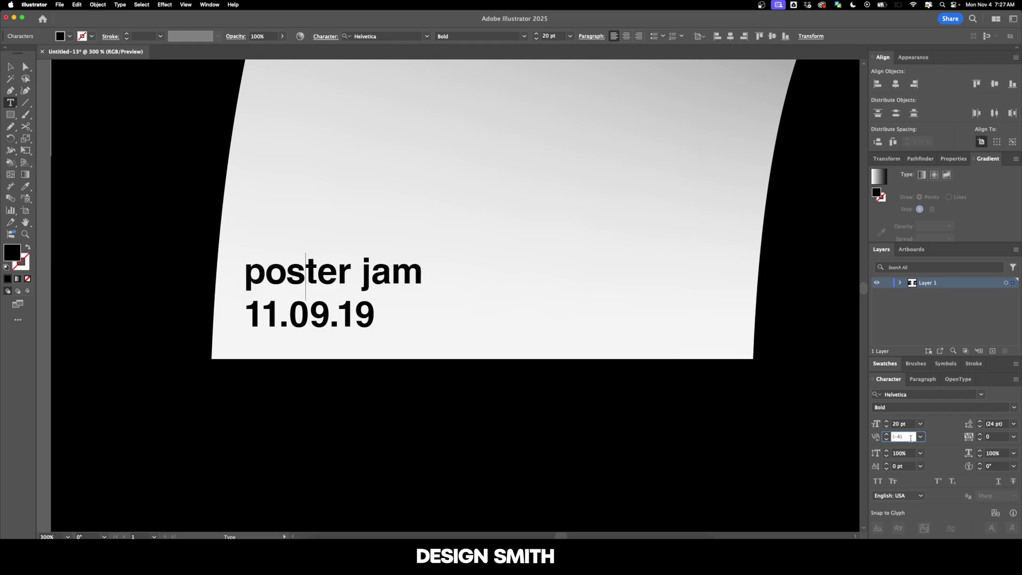
key("Return")
left_click(911, 437)
type("-40")
key("Return")
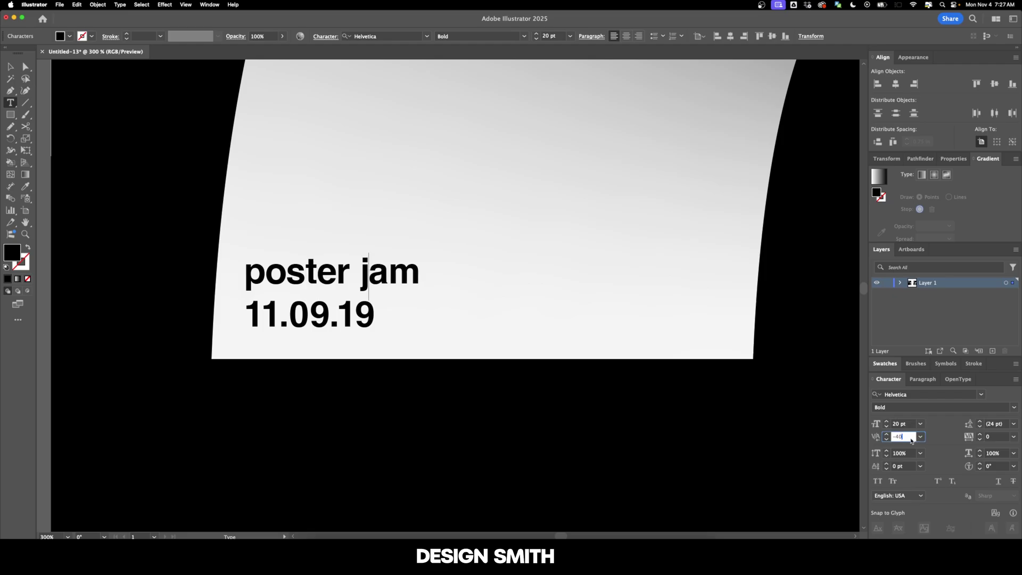
key("Right")
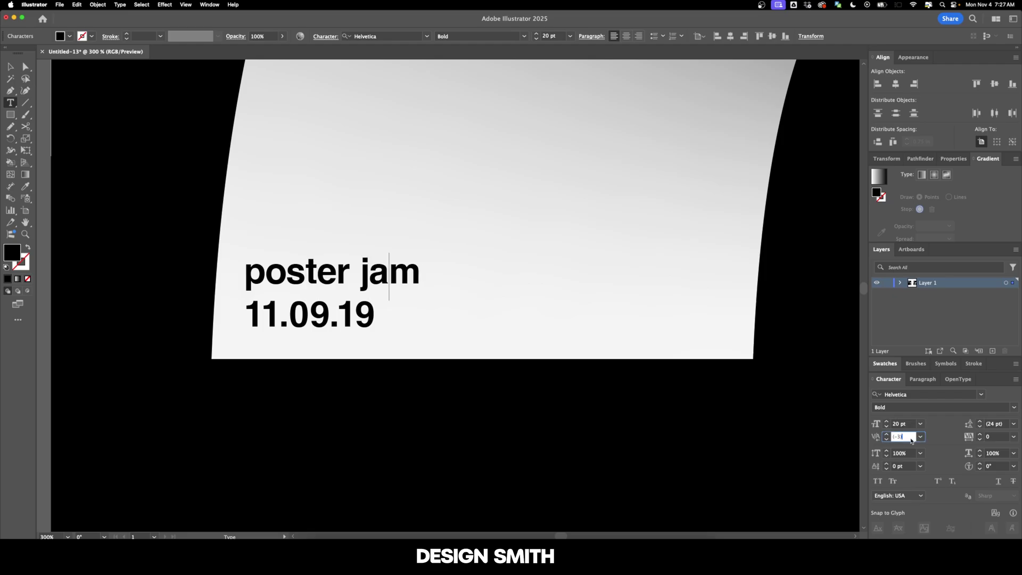
Tighten the kerning between the characters of the date line "11.09.19", setting the last adjusted pair to -110.
key("Down")
key("Down")
key("Down")
key("Down")
key("Down")
key("Down")
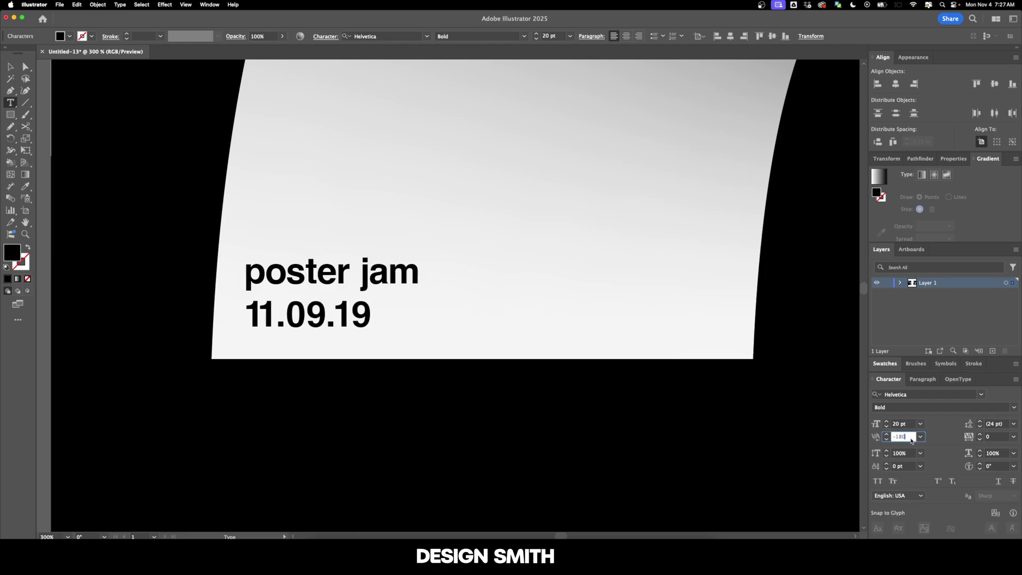
key("Up")
key("Return")
left_click(912, 441)
type("-120")
key("Return")
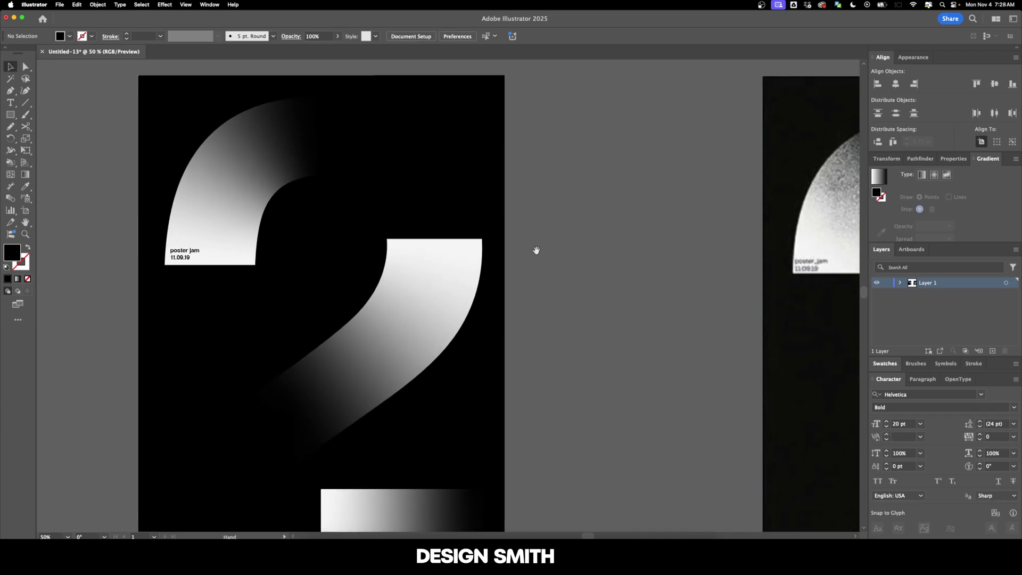
Duplicate the "poster jam" text onto the upper end of the right curved piece.
left_click_drag(592, 265, 323, 288)
scroll(438, 301, "left", 8)
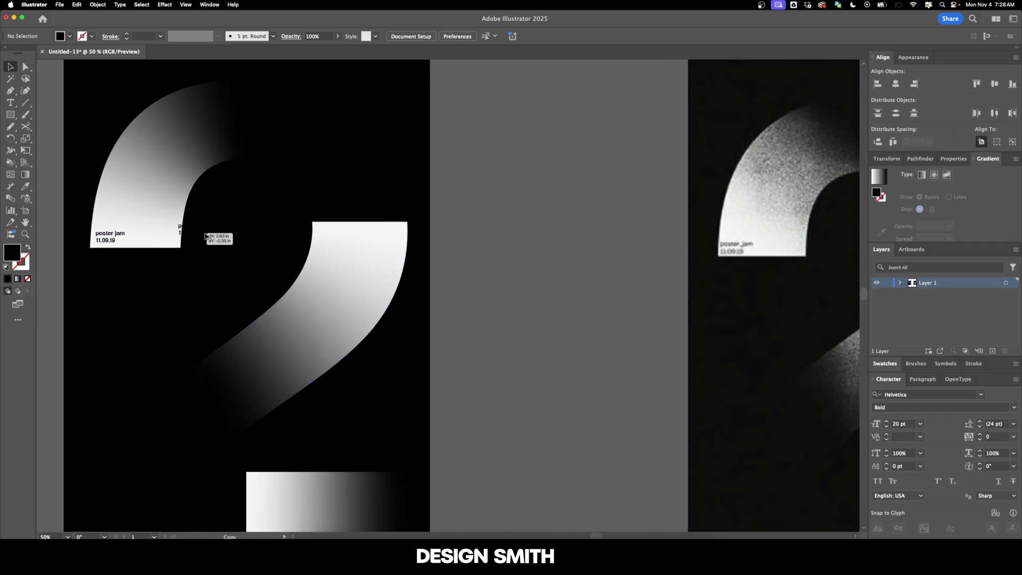
left_click_drag(205, 236, 390, 294)
scroll(348, 245, "up", 3)
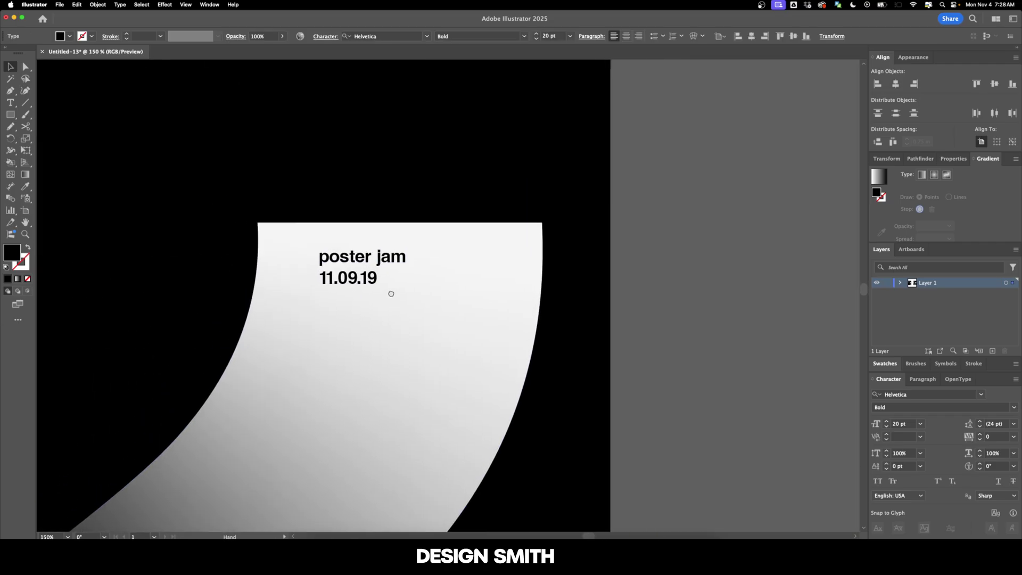
Replace all the duplicated text with the word “two” in quotation marks.
key("t")
left_click(381, 278)
key("super+a")
type("\"two")
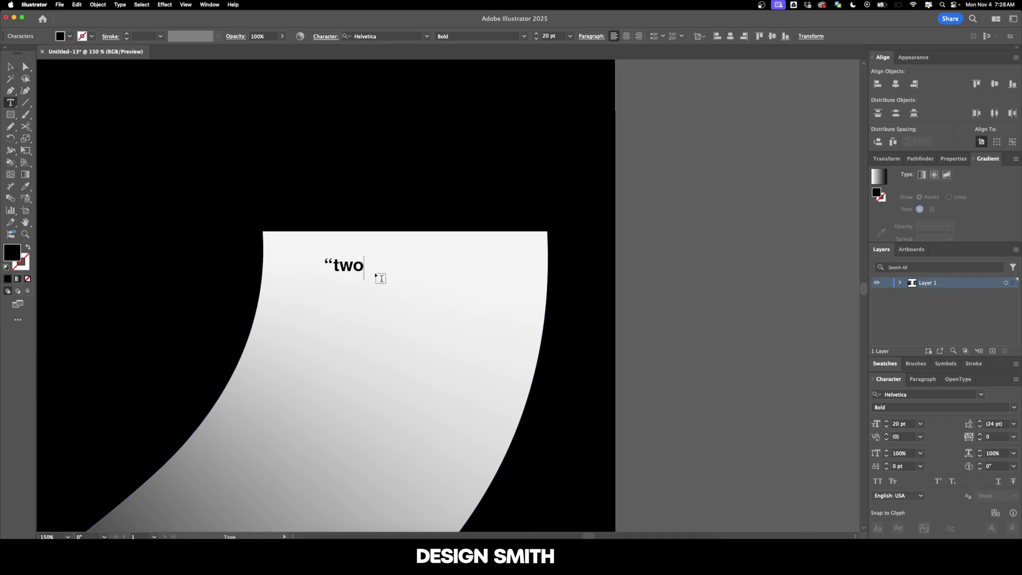
type("\"")
key("Escape")
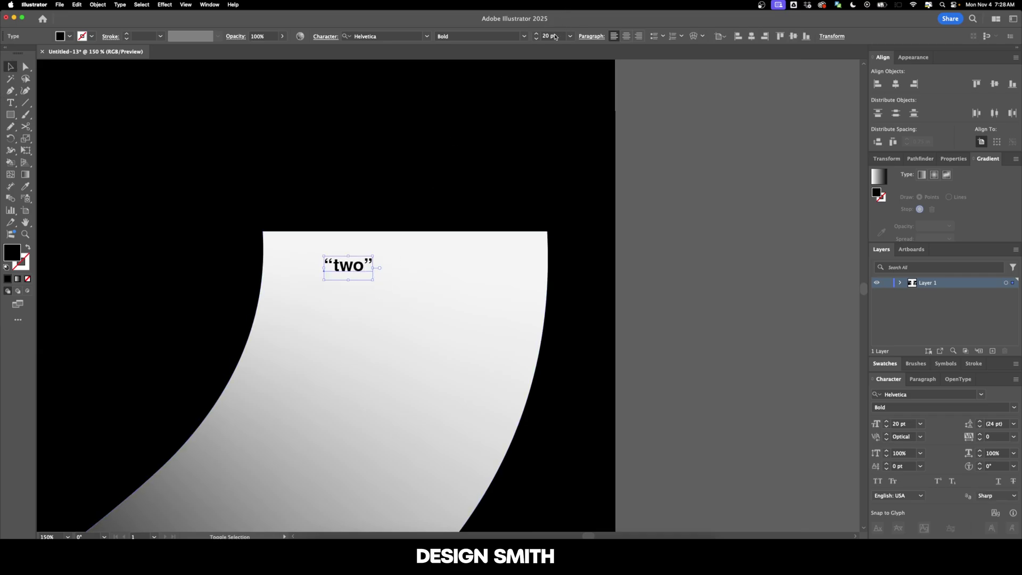
Set the “two” text to 90 pt and reposition it inside the upper end of the right curved piece.
left_click(555, 37)
key("shift+Up")
key("shift+Up")
key("shift+Up")
key("shift+Up")
key("shift+Up")
key("shift+Up")
key("shift+Up")
left_click_drag(437, 261, 414, 294)
Tighten the kerning between the letters of “two” to -10.
key("t")
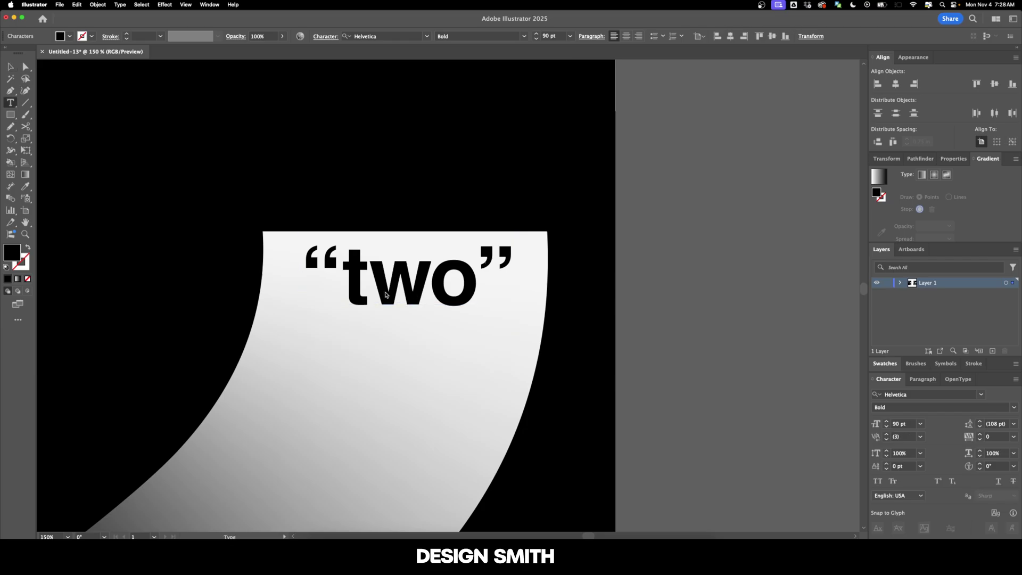
left_click(386, 294)
type("t")
key("BackSpace")
key("Left")
left_click(901, 436)
type("-10")
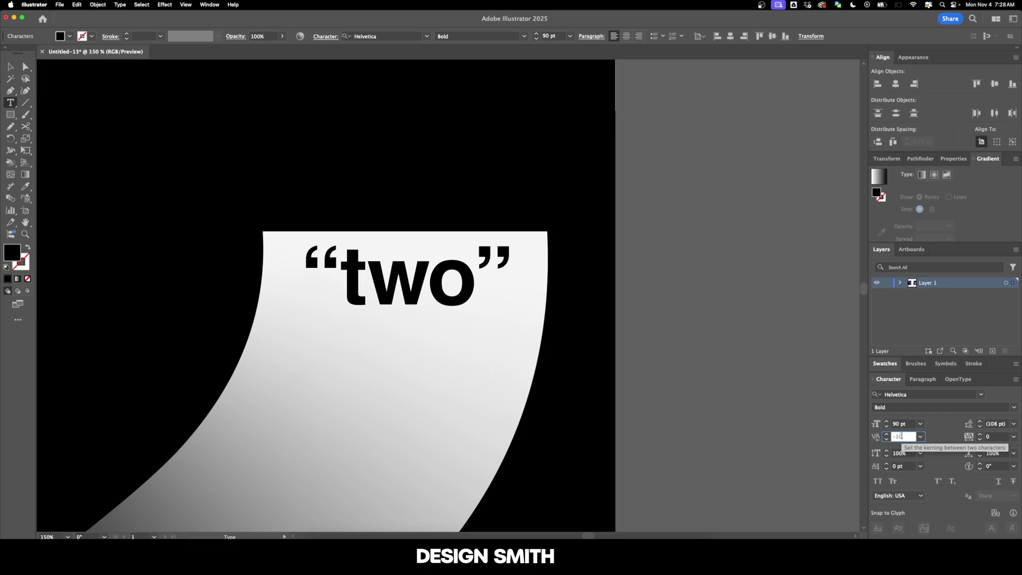
key("Return")
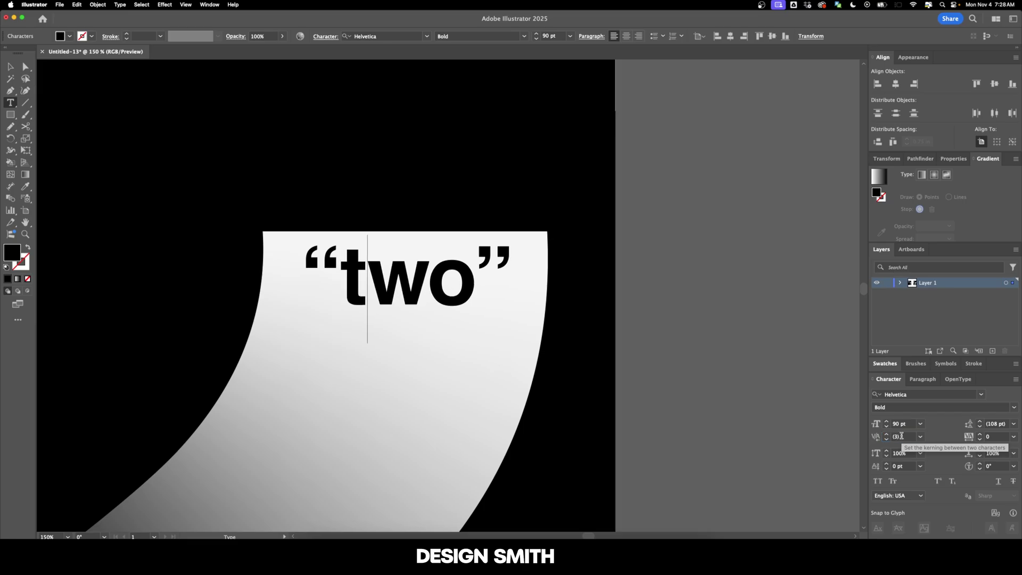
Move the “two” text up so the tops of its characters meet the right curved piece's top edge.
key("Escape")
key("super+minus")
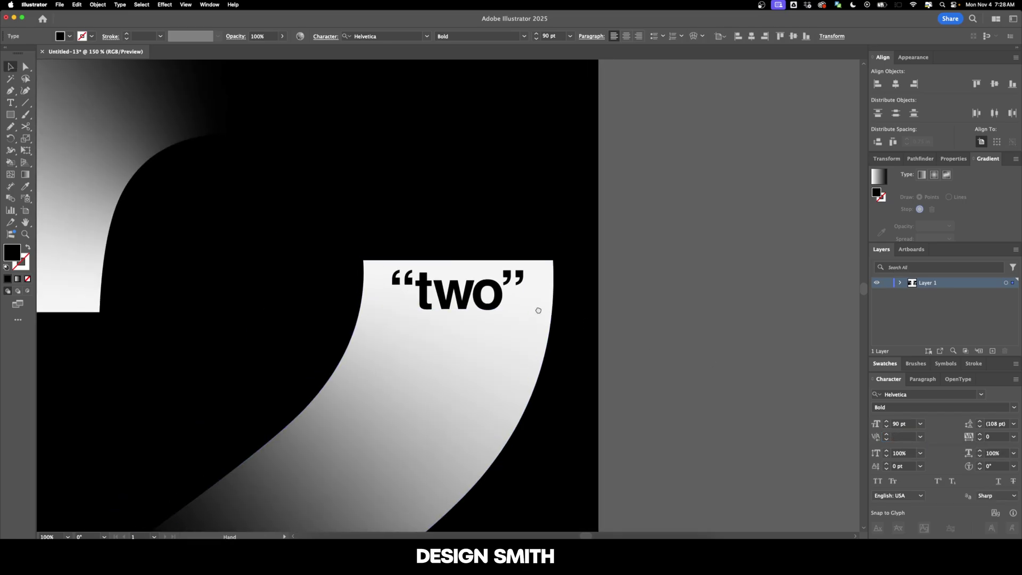
key("super+plus")
left_click_drag(420, 304, 421, 289)
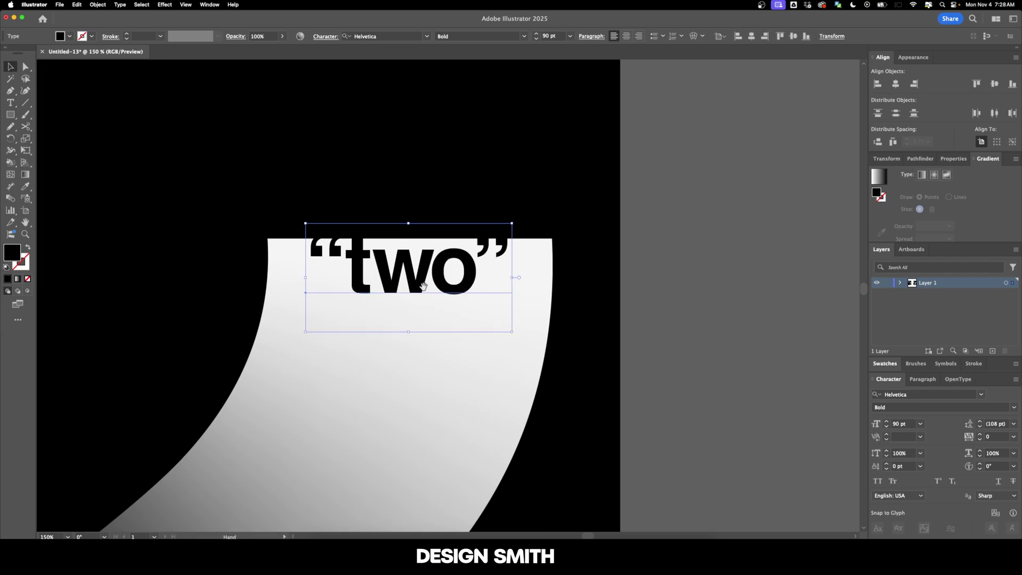
scroll(459, 294, "up", 1)
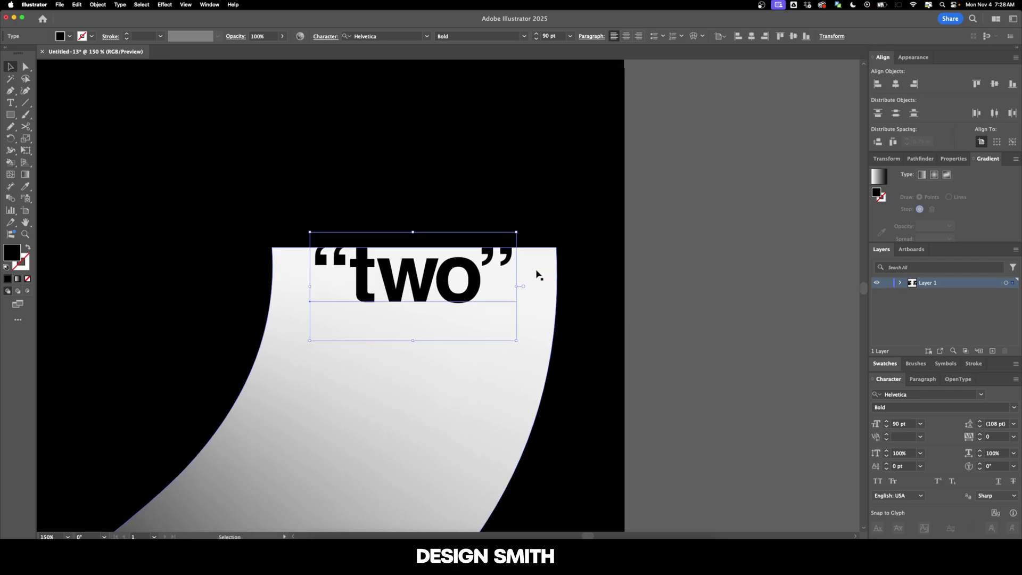
left_click(537, 274, "shift")
left_click(726, 264)
Draw a thin helper rectangle as wide as the right curved piece just above it, and sample the piece's gradient onto it.
key("m")
left_click_drag(558, 243, 271, 203)
key("i")
left_click(516, 365)
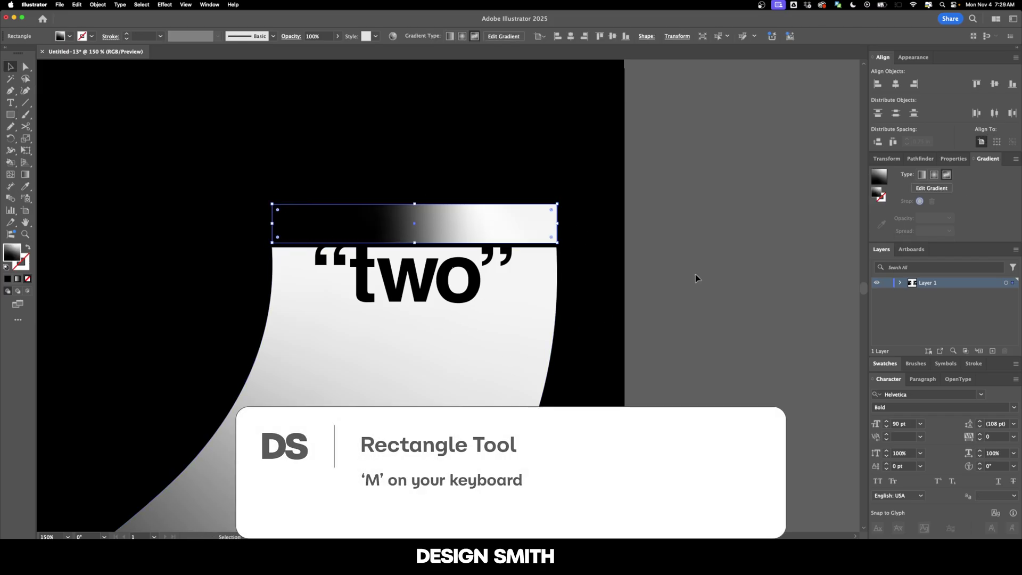
Centre the “two” text horizontally on the helper rectangle as key object, and delete the rectangle.
key("v")
left_click(458, 285, "shift")
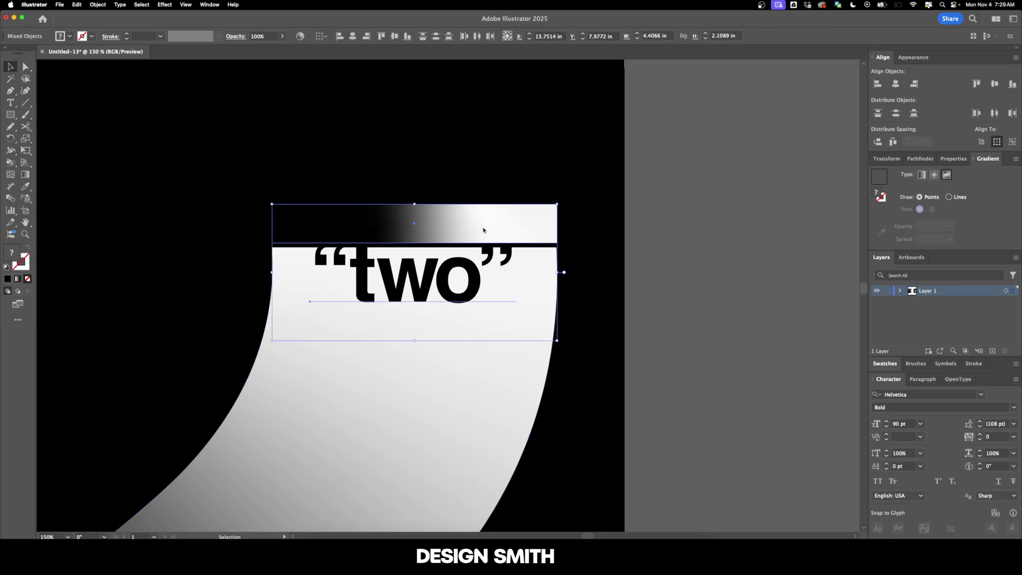
left_click(483, 230)
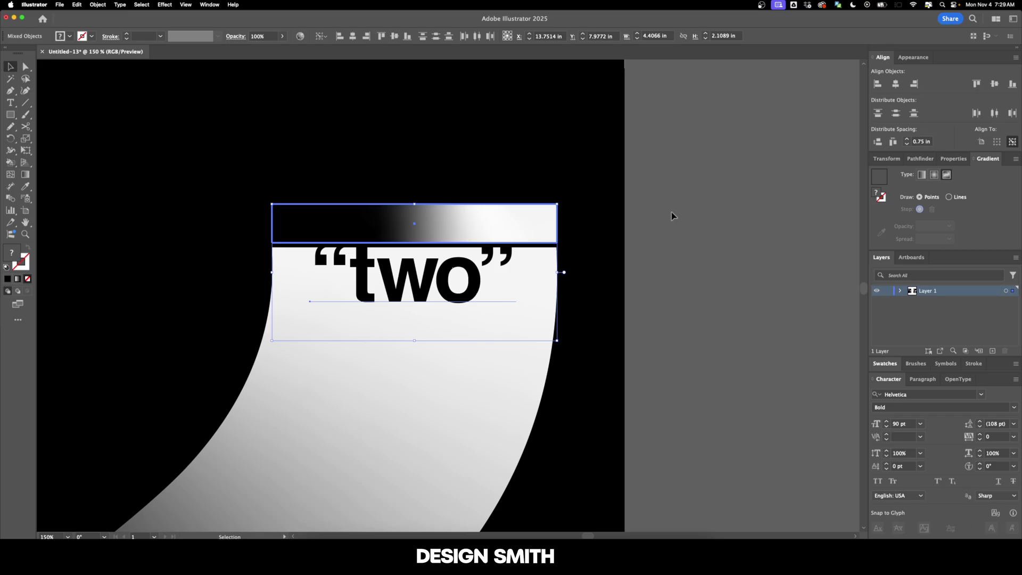
left_click(897, 84)
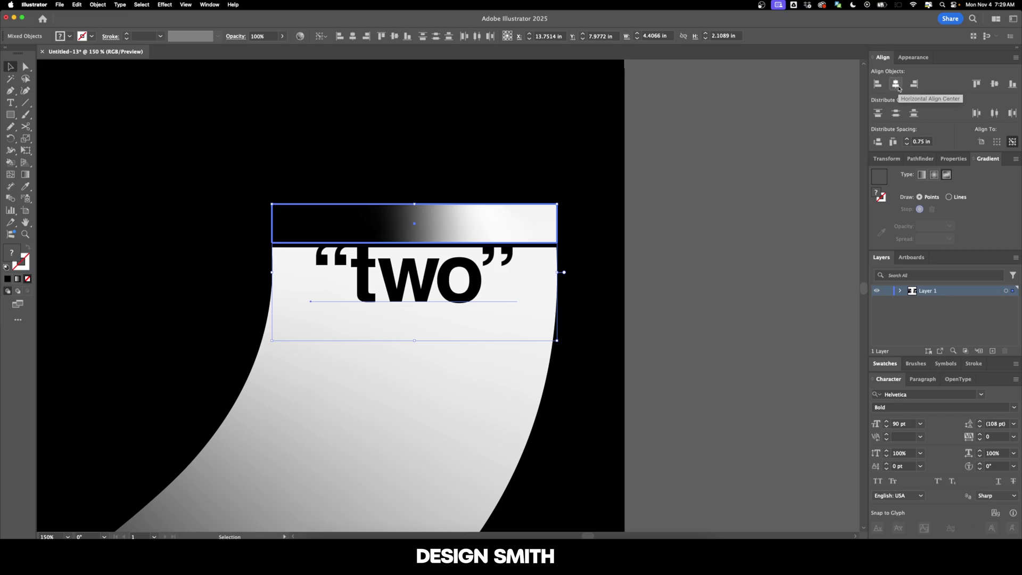
left_click(714, 243)
left_click(456, 228)
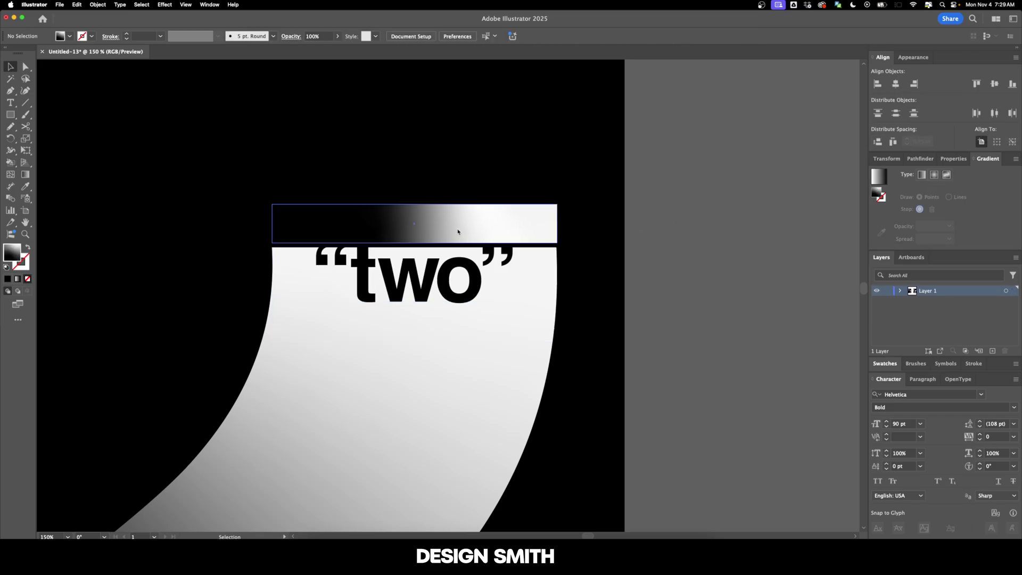
key("Delete")
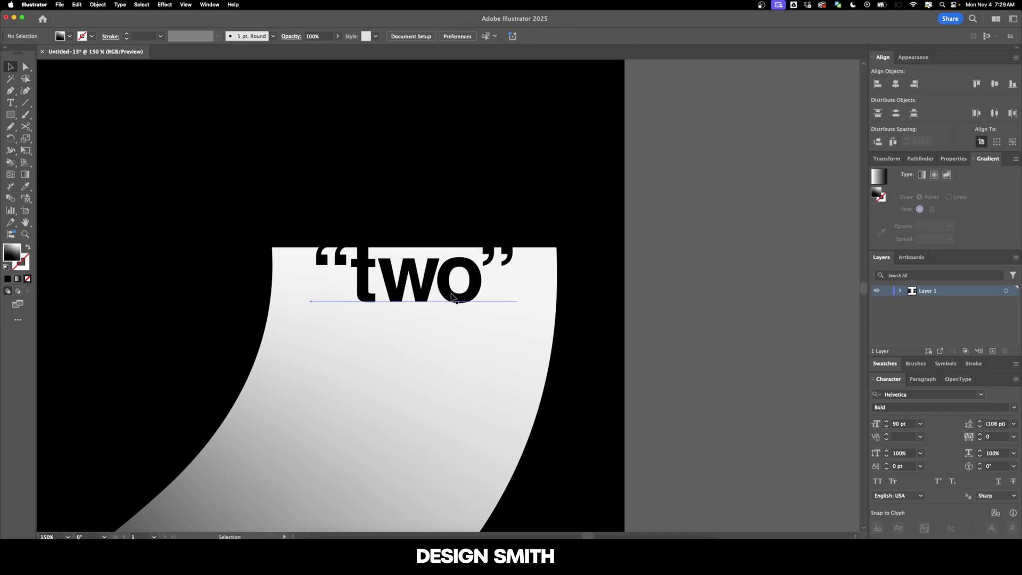
Move the “two” text straight down 0.25 in from the piece's top edge.
left_click(451, 296)
key("Return")
key("Tab")
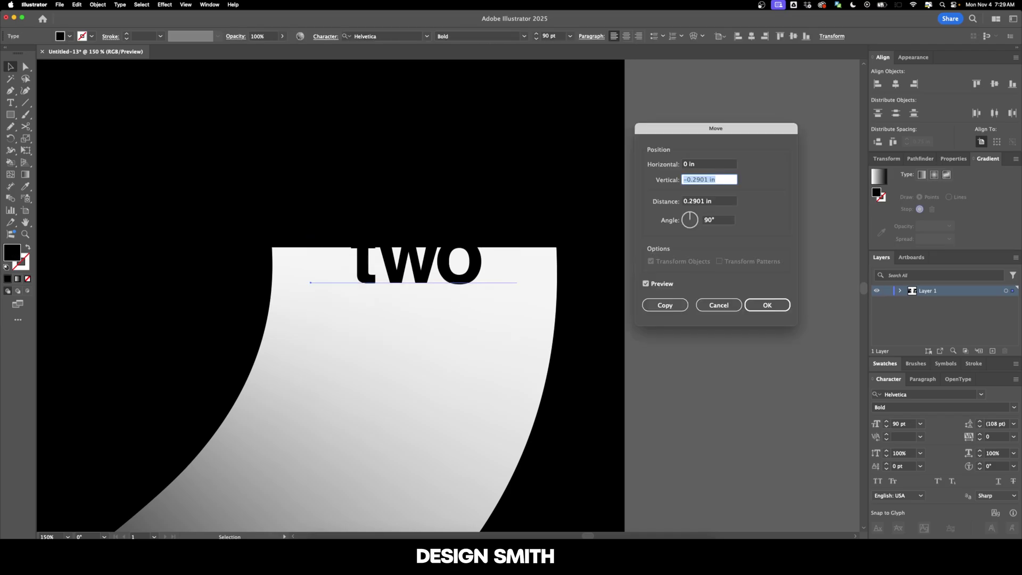
type("-0.25")
key("Tab")
key("shift+Tab")
type("0.25")
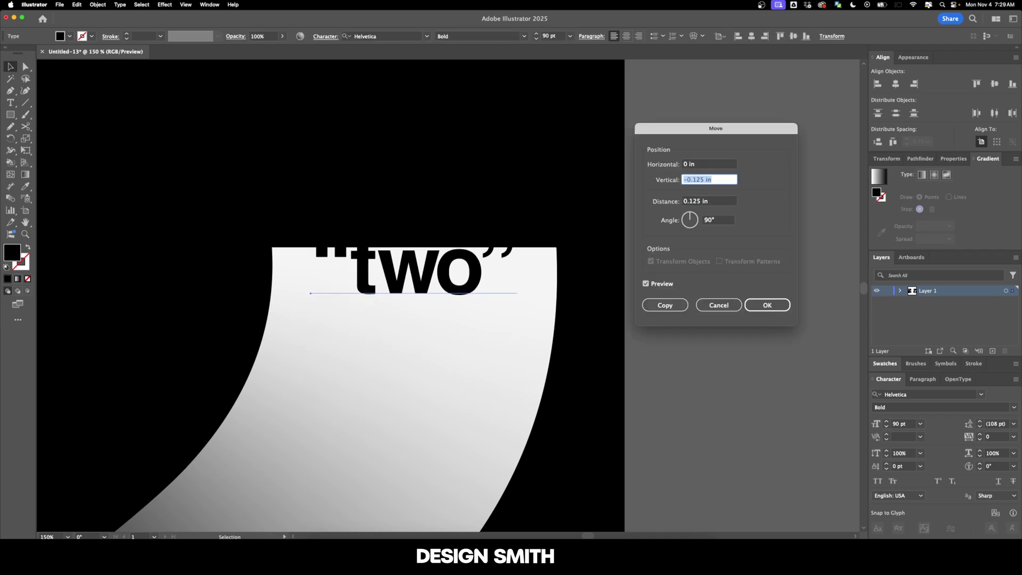
left_click(665, 305)
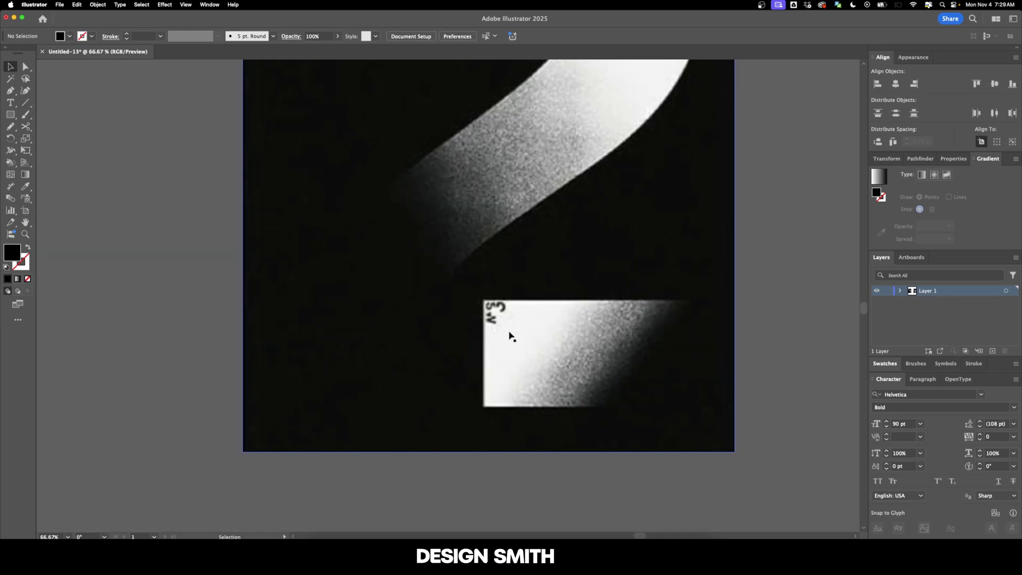
Duplicate the “poster jam 11.09.19” label onto the bottom gradient rectangle, near its upper-left corner.
mouse_move(498, 322)
left_mouse_down()
mouse_move(495, 342)
mouse_move(513, 320)
left_mouse_up()
scroll(539, 344, "left", 10)
scroll(538, 344, "up", 3)
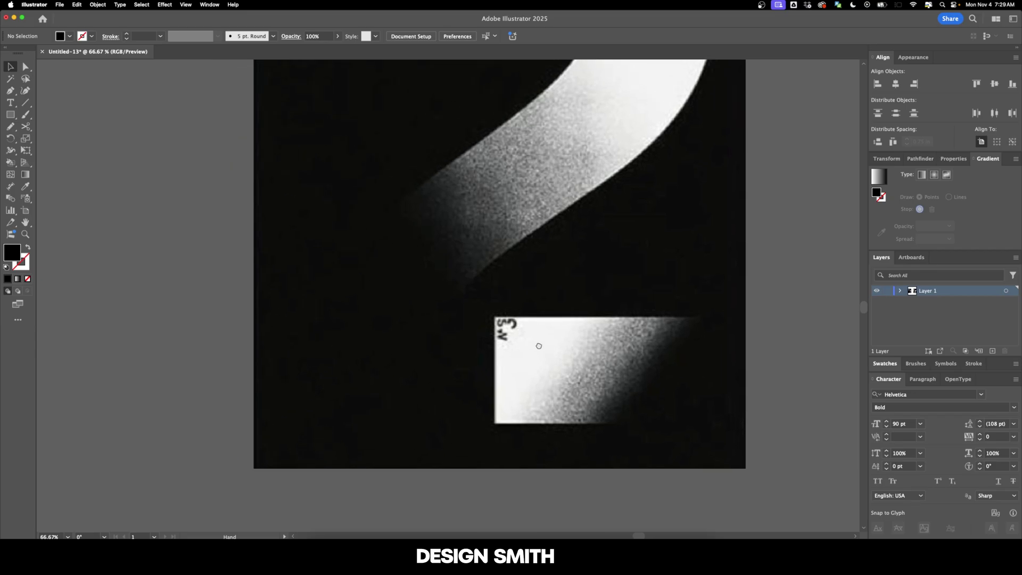
scroll(504, 321, "left", 12)
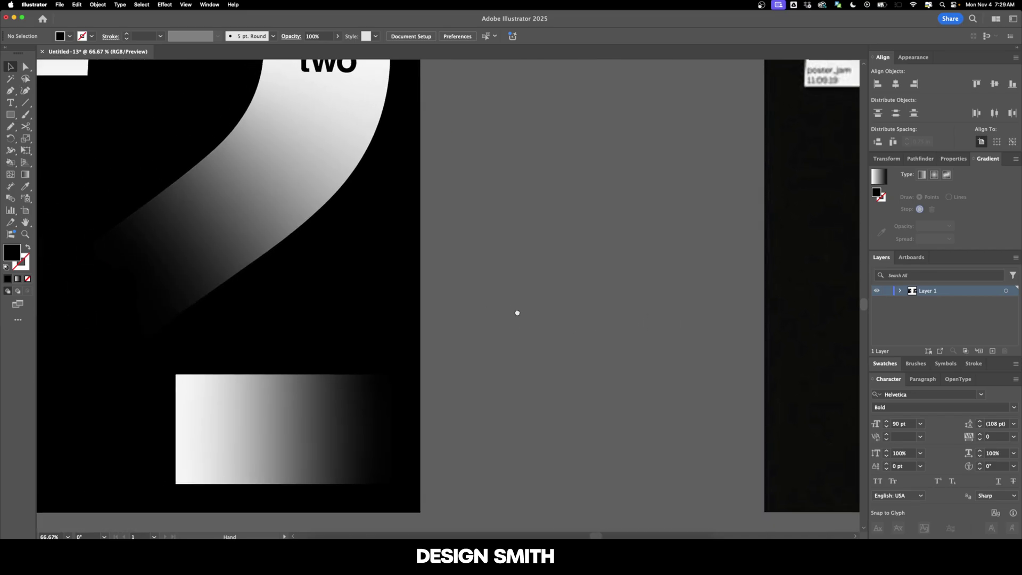
scroll(537, 325, "up", 2)
scroll(245, 125, "right", 2)
scroll(245, 126, "down", 2)
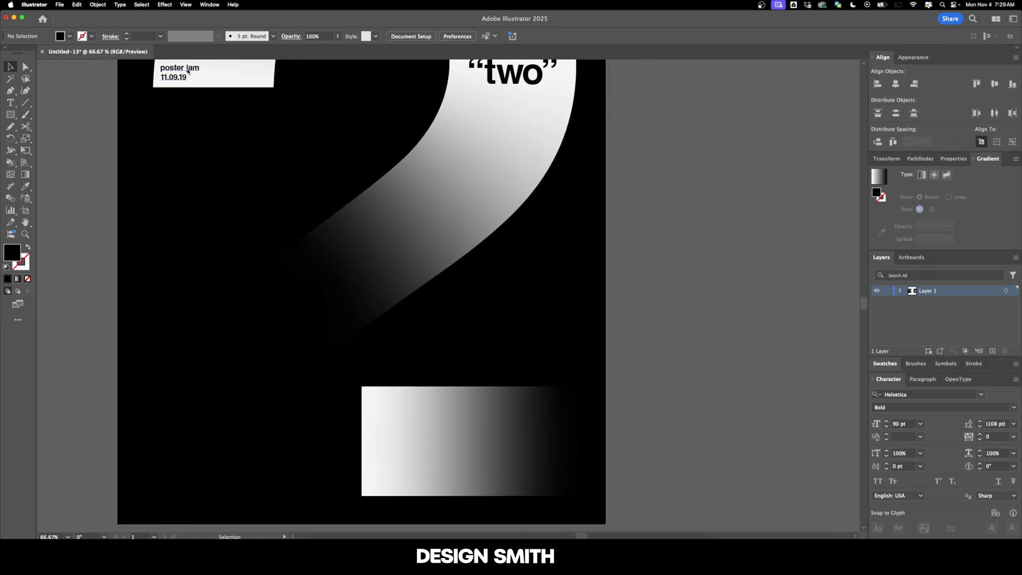
left_click_drag(188, 71, 400, 367)
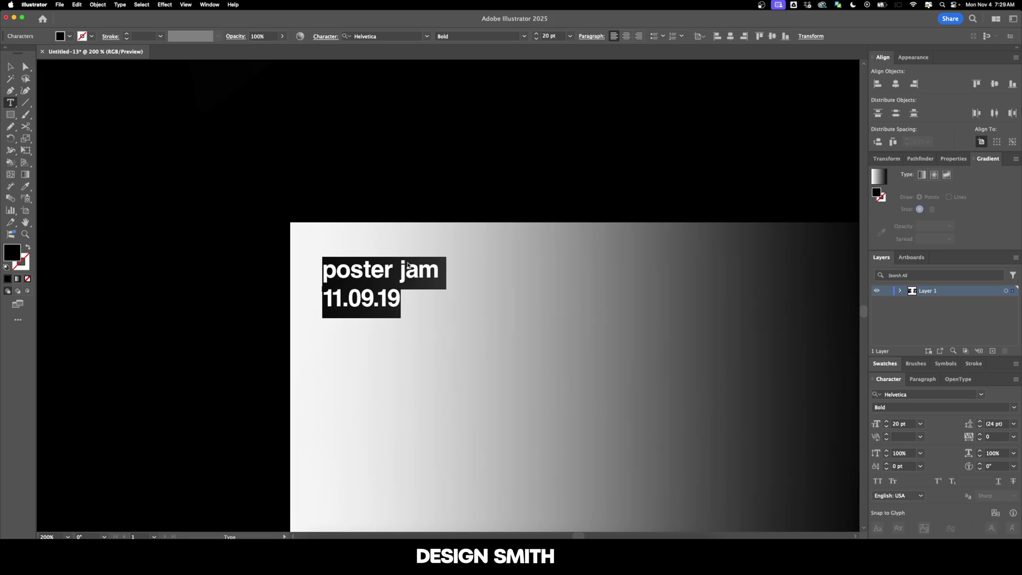
Replace the copied label's text with “poster” and “exhibit” on two separate lines.
type("poster")
key("Return")
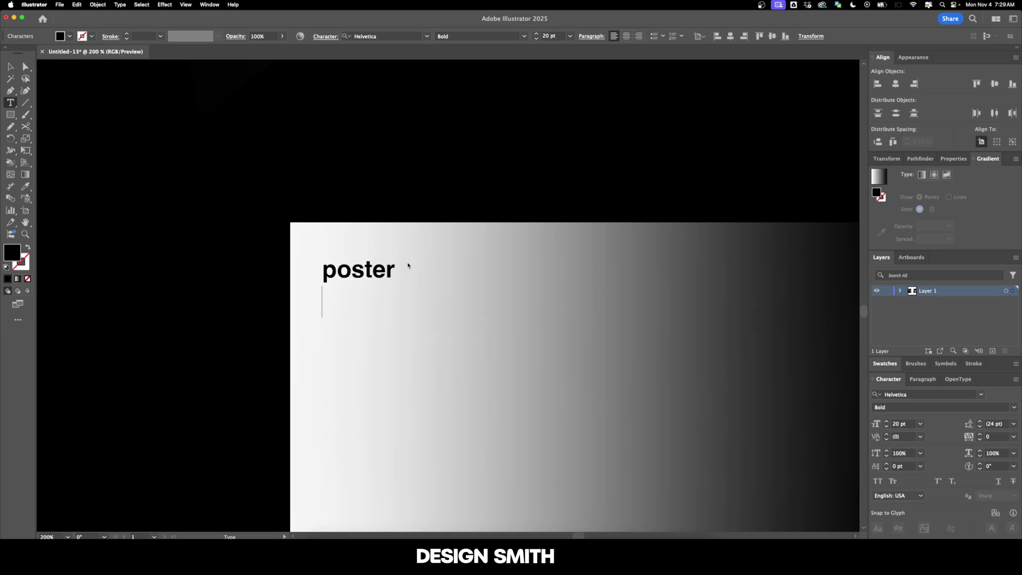
type("exhibit")
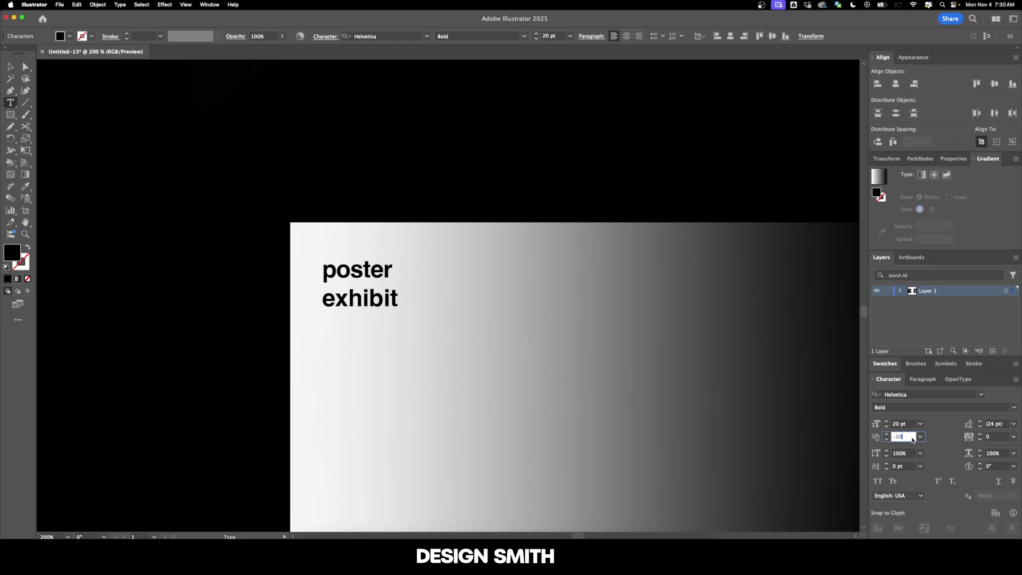
key("Return")
Tighten letter pairs in “exhibit” with a kerning of -40, and add “II” on a third line.
key("Down")
key("super+Left")
key("Right")
left_click(912, 439)
type("-40")
key("Return")
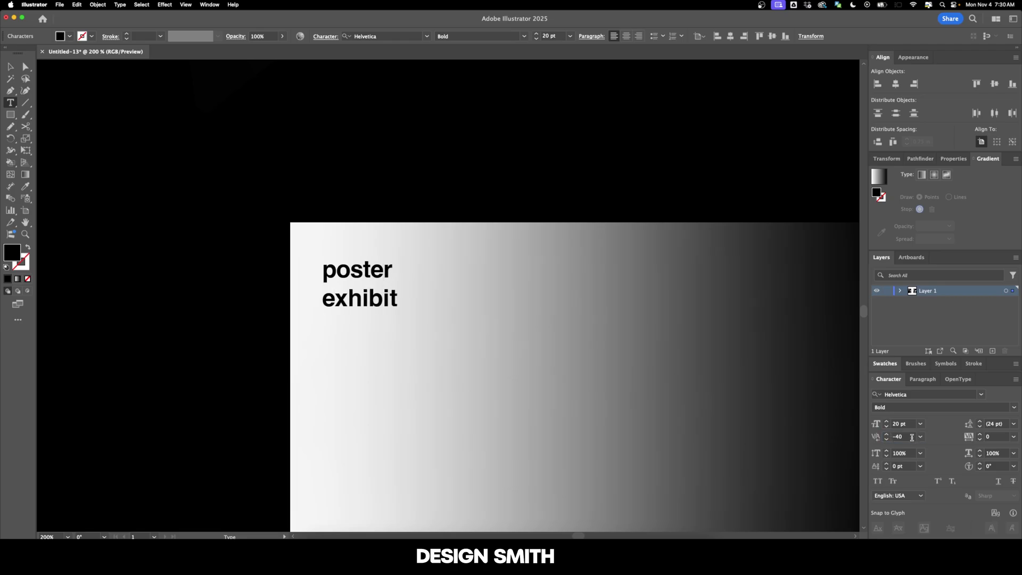
left_click(913, 438)
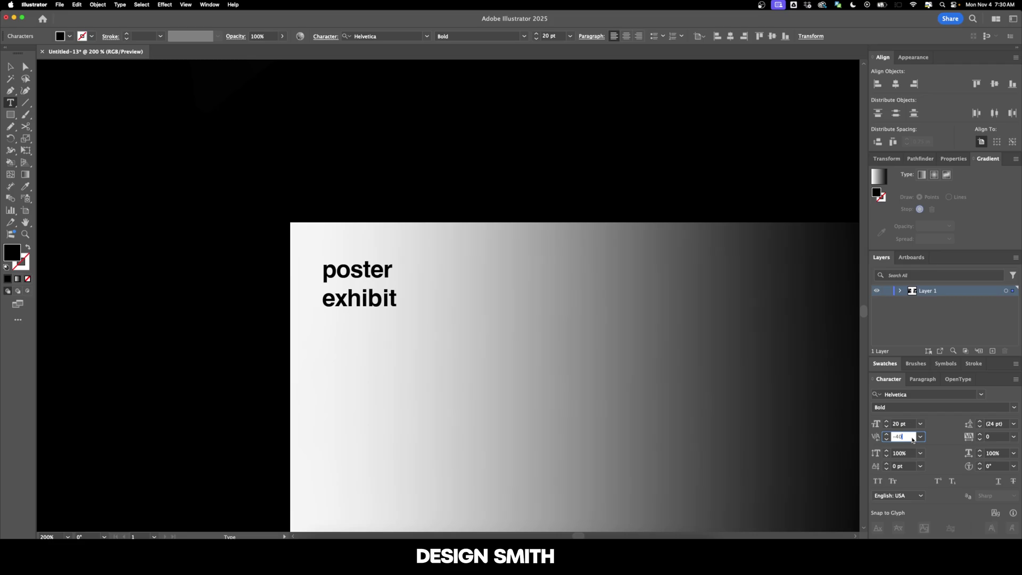
key("Return")
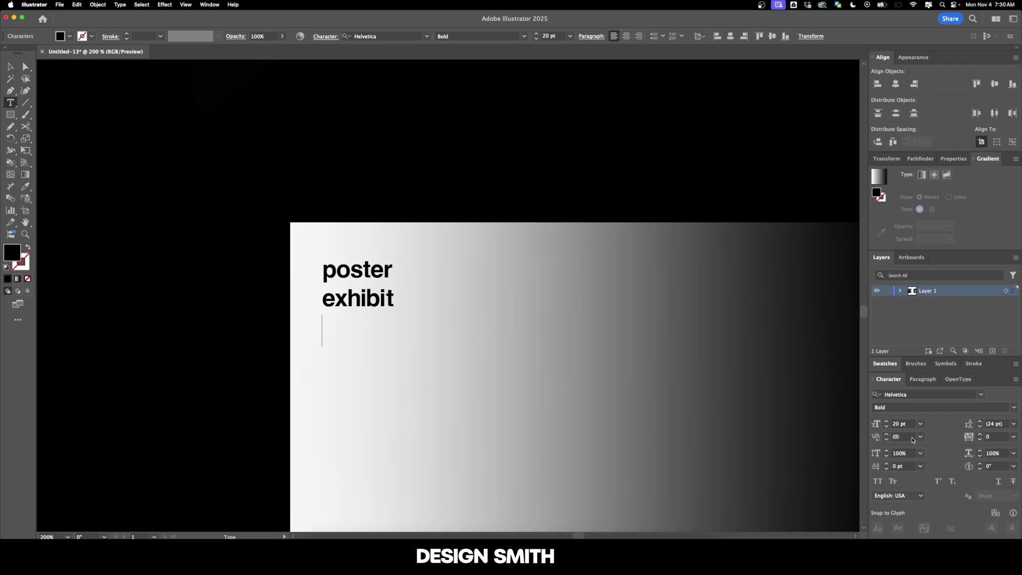
type("II")
key("Escape")
Align the “poster exhibit II” label to the left and top edges of the bottom gradient rectangle.
left_click(546, 303, "shift")
scroll(501, 285, "left", 1)
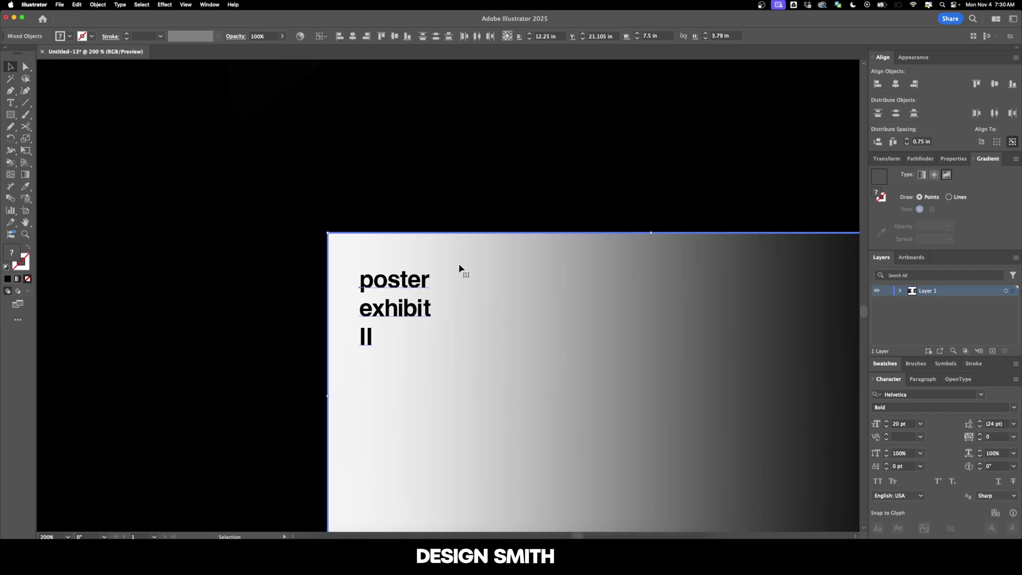
left_click(340, 36)
left_click(381, 36)
Move the “poster exhibit II” label 0.25 in horizontally and 0.25 in vertically, inward from the rectangle's corner.
left_click(362, 296)
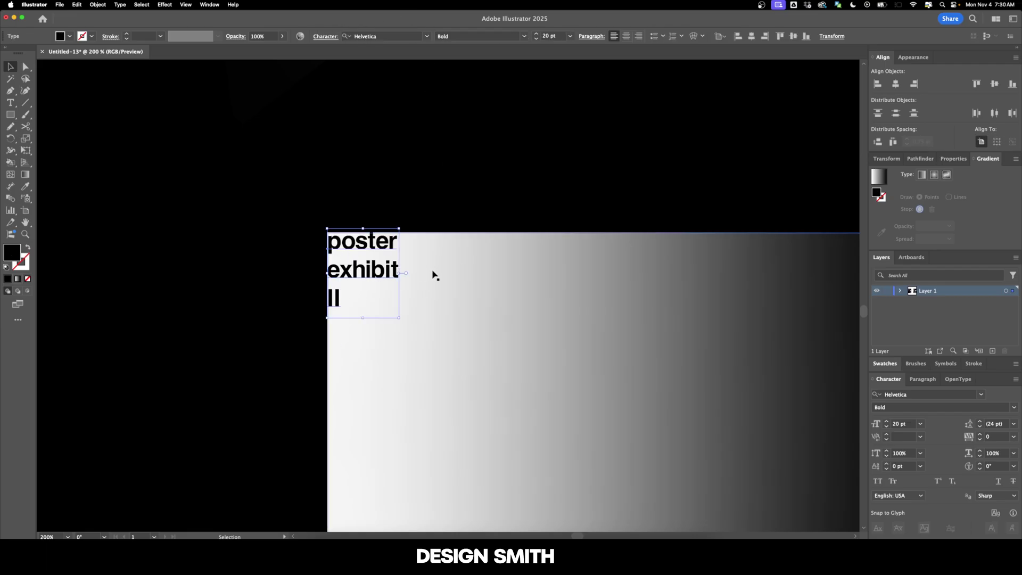
key("Return")
type("0.25")
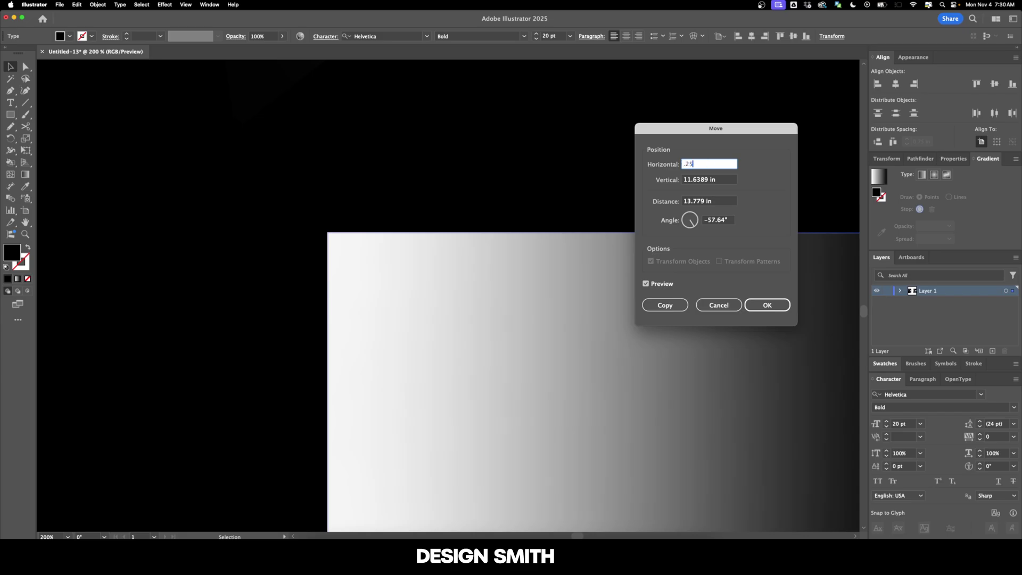
key("Tab")
type("0.25")
key("Tab")
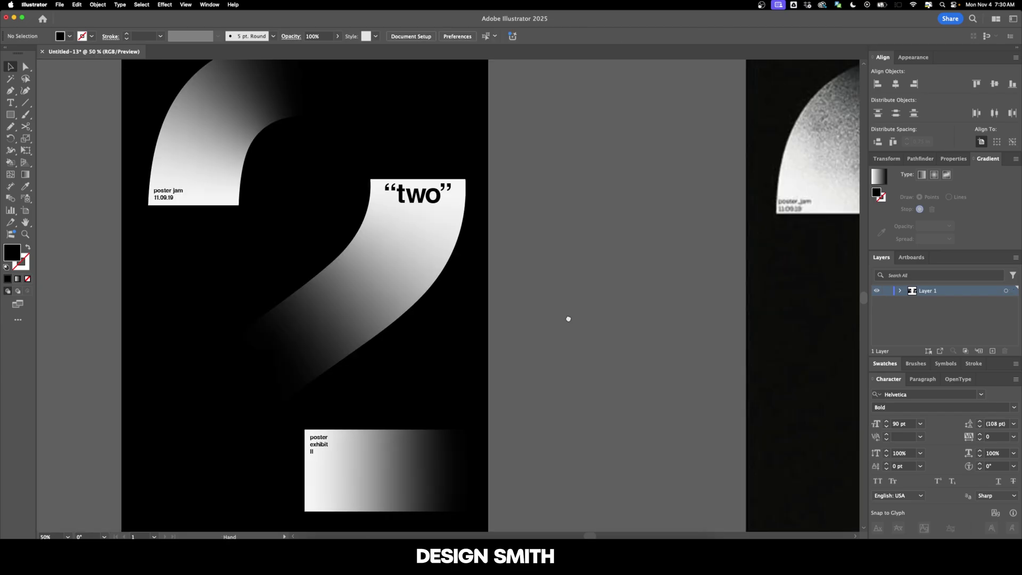
Set the fill of all three text labels to a dark grey with 0% saturation and 10% brightness.
scroll(343, 210, "left", 2)
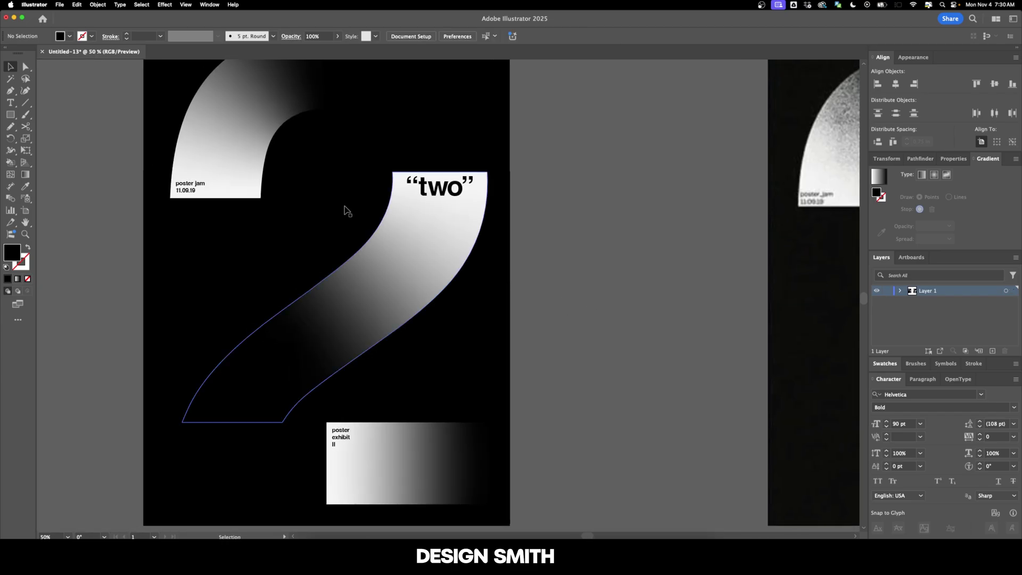
left_click(429, 187, "shift")
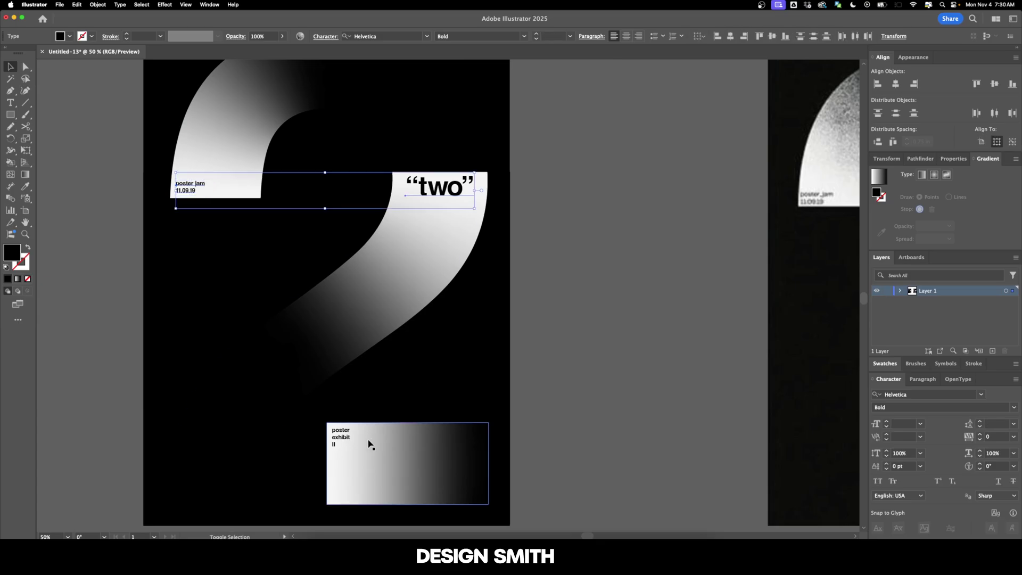
left_click(343, 442, "shift")
double_click(11, 252)
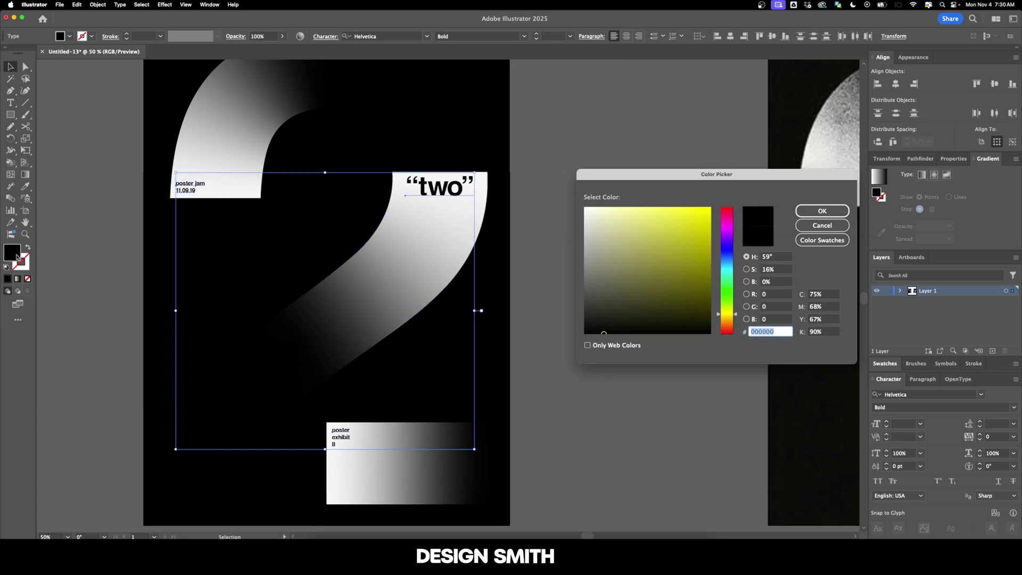
double_click(771, 282)
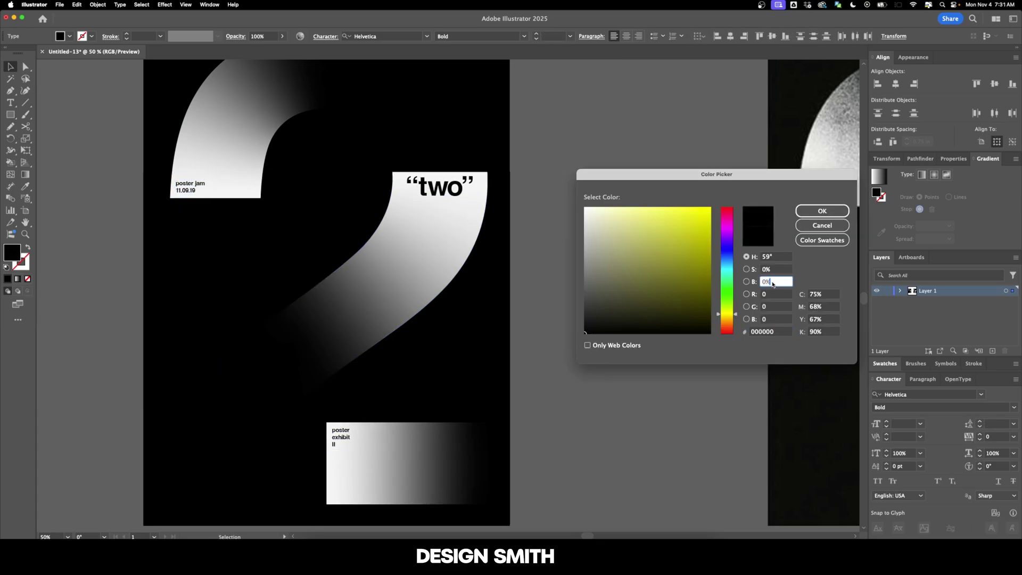
type("10")
key("Return")
left_click(657, 294)
Copy all the gradient pieces of the 2 together with the text labels, leaving out the black background.
scroll(655, 299, "left", 2)
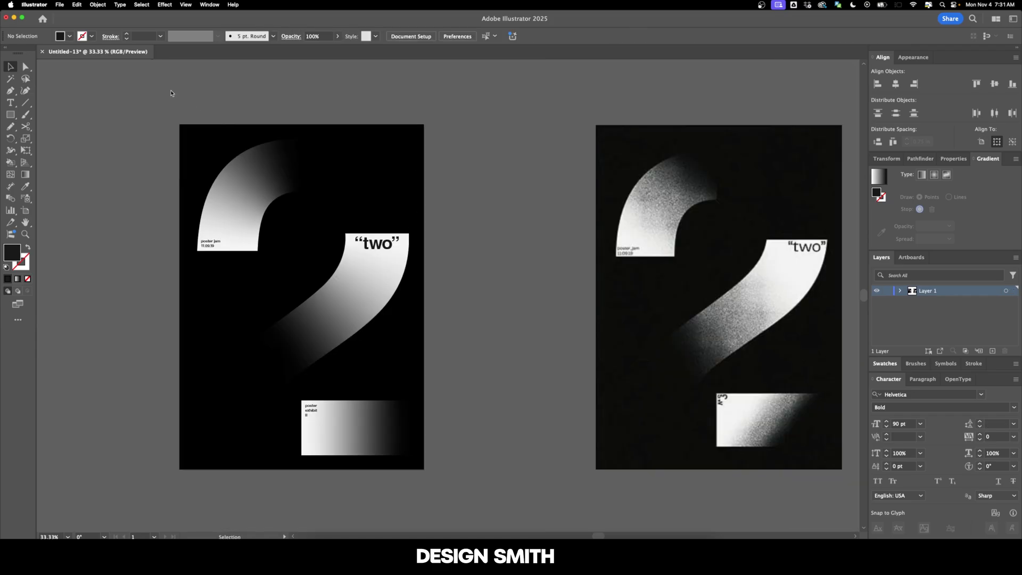
left_click_drag(171, 93, 454, 466)
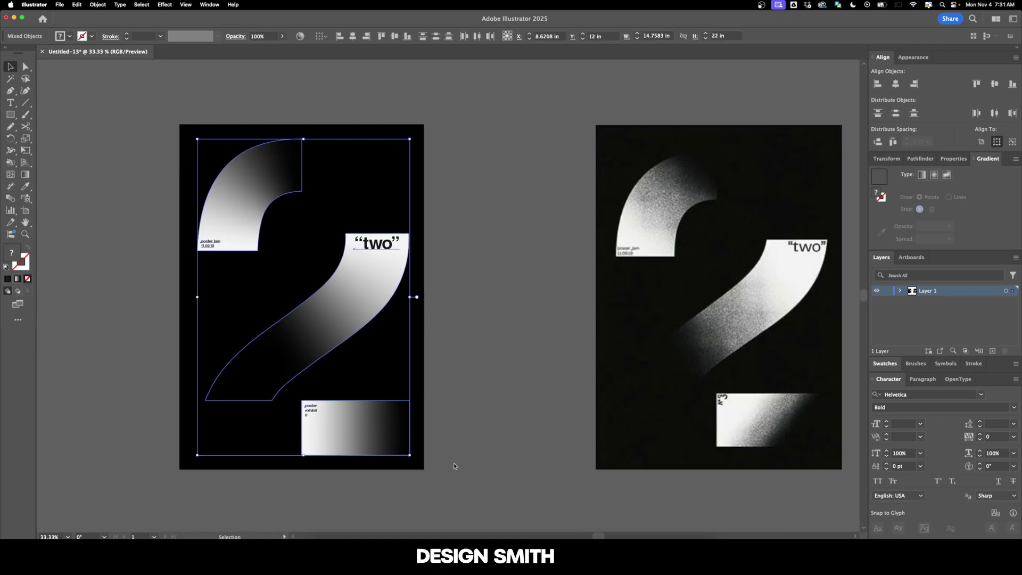
key("super+c")
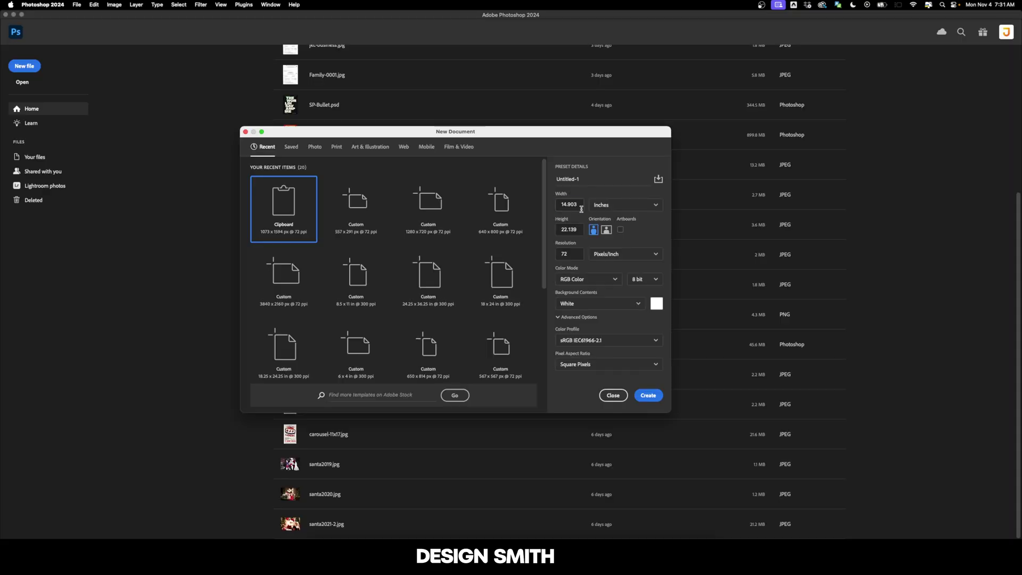
Switch to Photoshop and create a new RGB document 18 × 24 inches at 300 pixels per inch.
double_click(581, 205)
type("18")
key("Tab")
type("24")
key("Tab")
key("Tab")
key("Tab")
type("300")
key("Return")
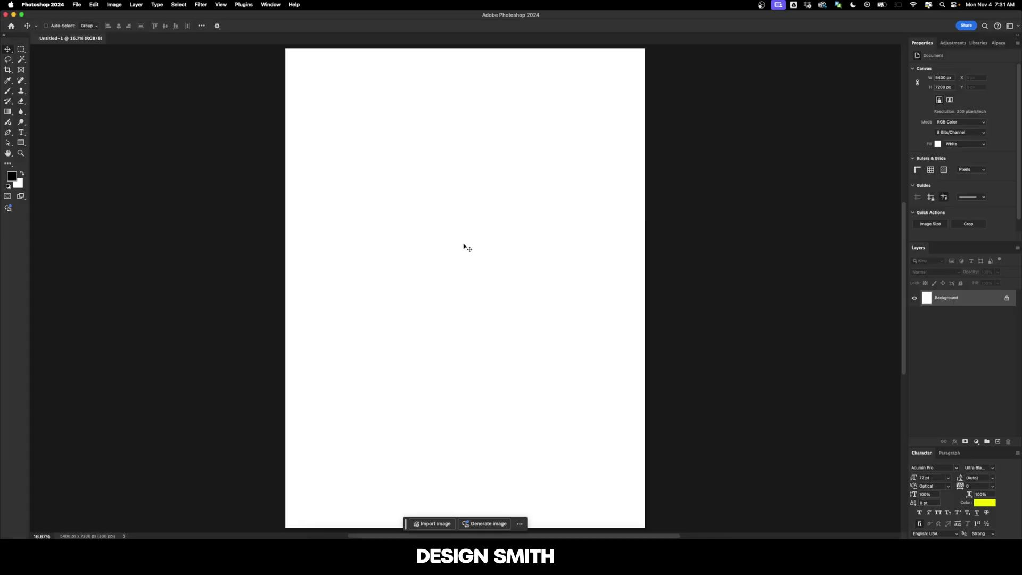
Paste the copied artwork into the document as a Smart Object and place it centred at its pasted size.
key("super+v")
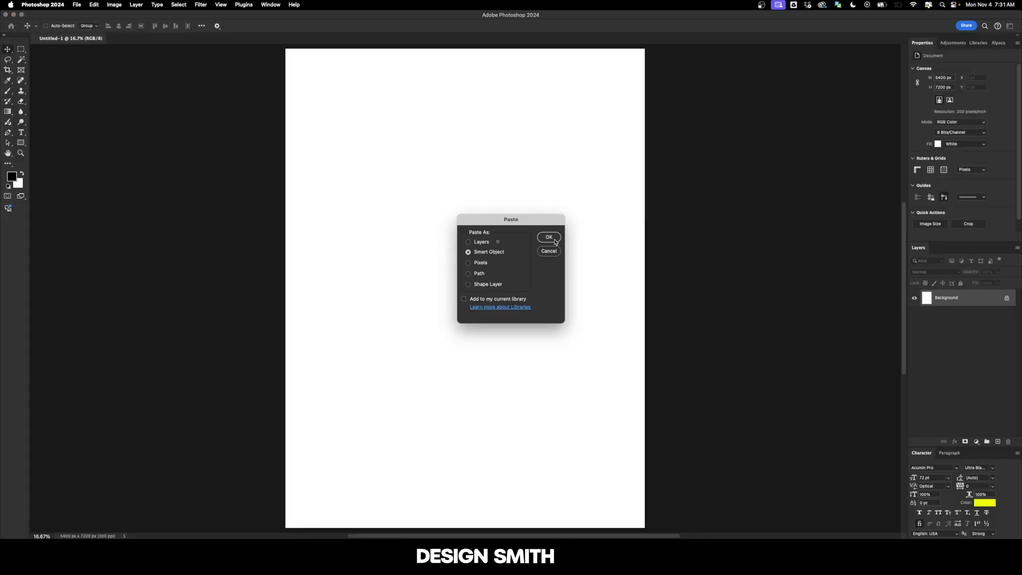
left_click(549, 237)
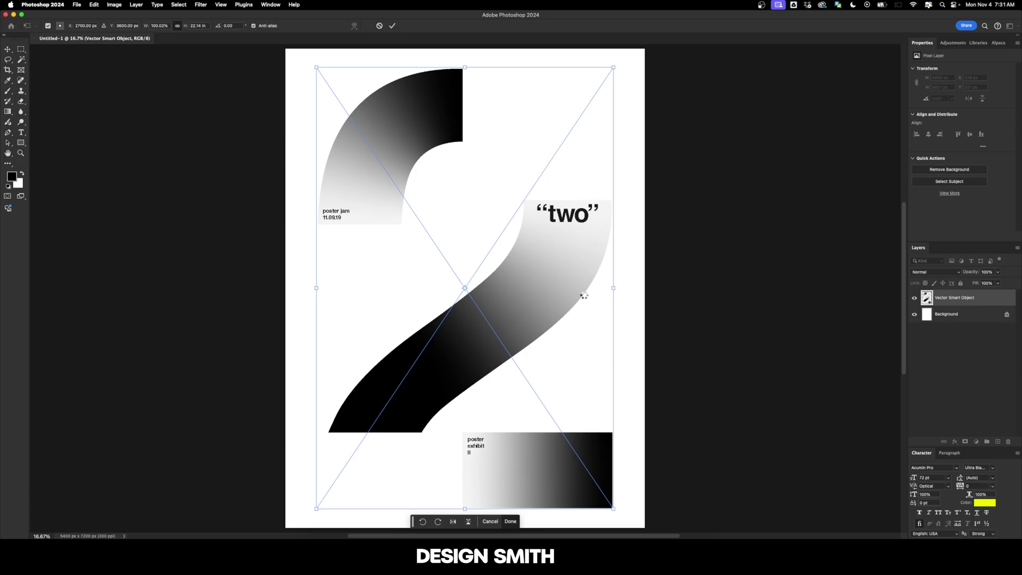
key("Return")
Add a black (000000) Solid Color fill layer directly above the Background layer.
left_click(969, 314)
left_click(976, 442)
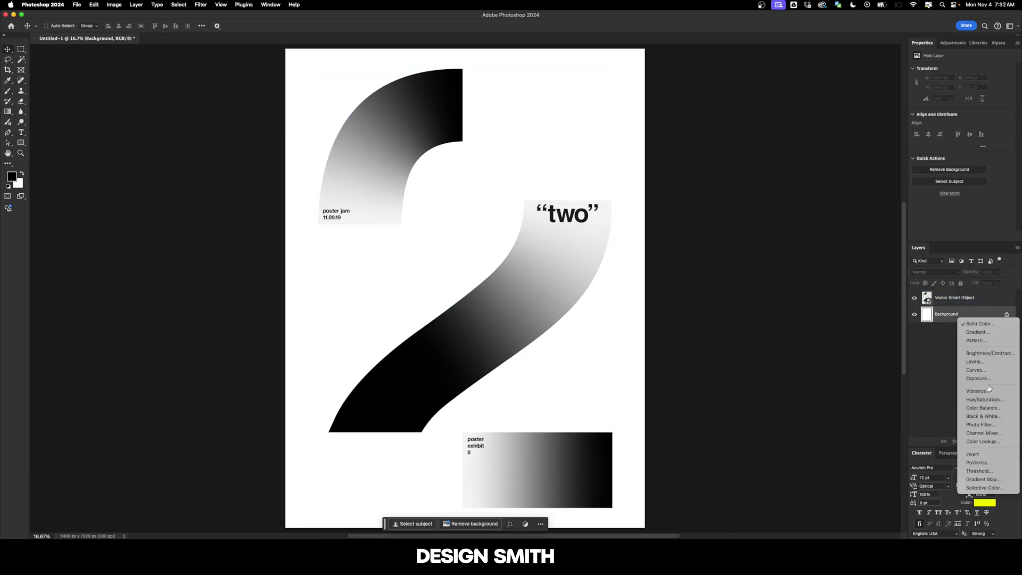
left_click(990, 325)
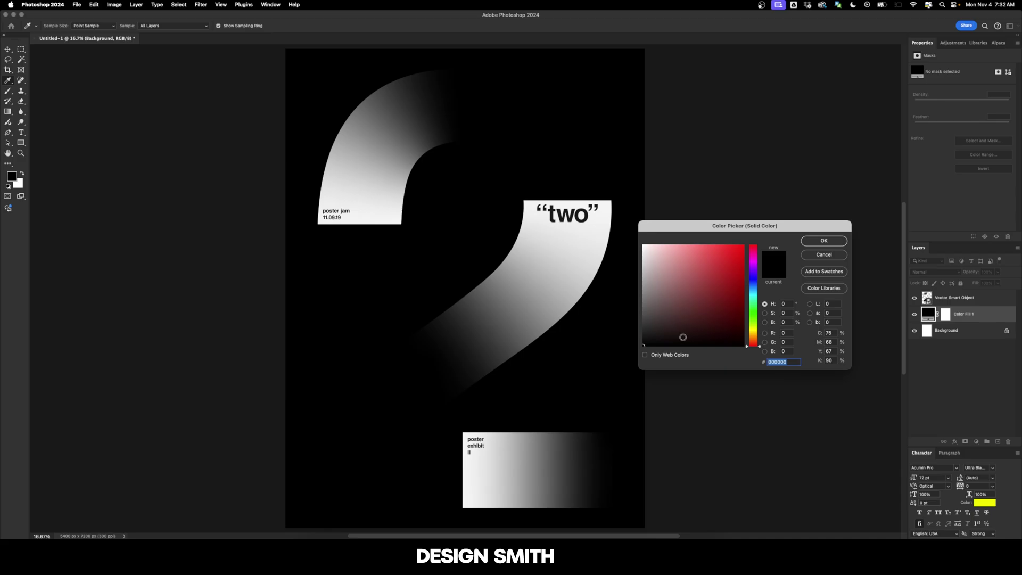
left_click(825, 245)
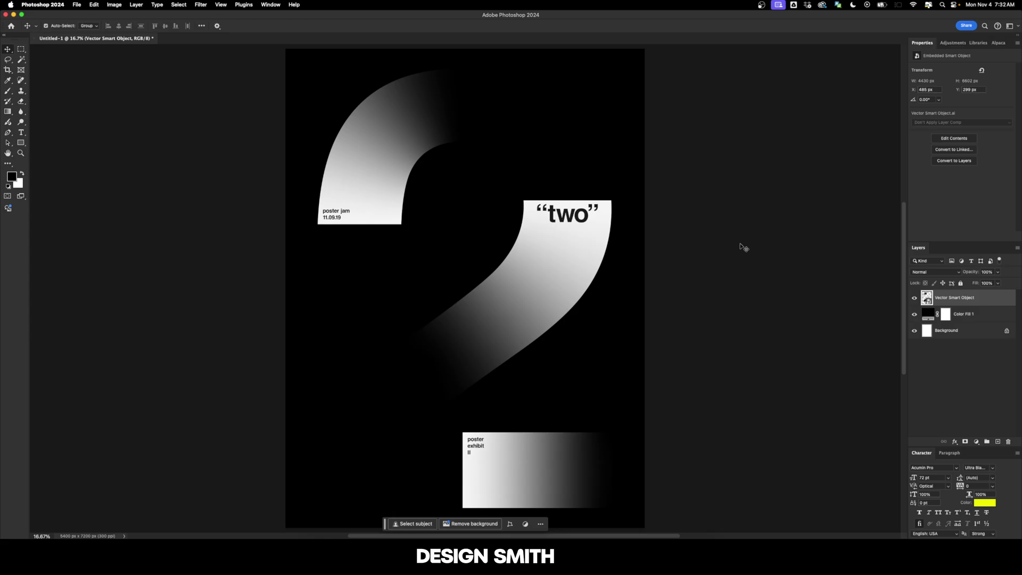
Create a new layer named “Grain” above the Smart Object and fill it with 50% Gray at 100% opacity.
key("shift+super+n")
type("Grain")
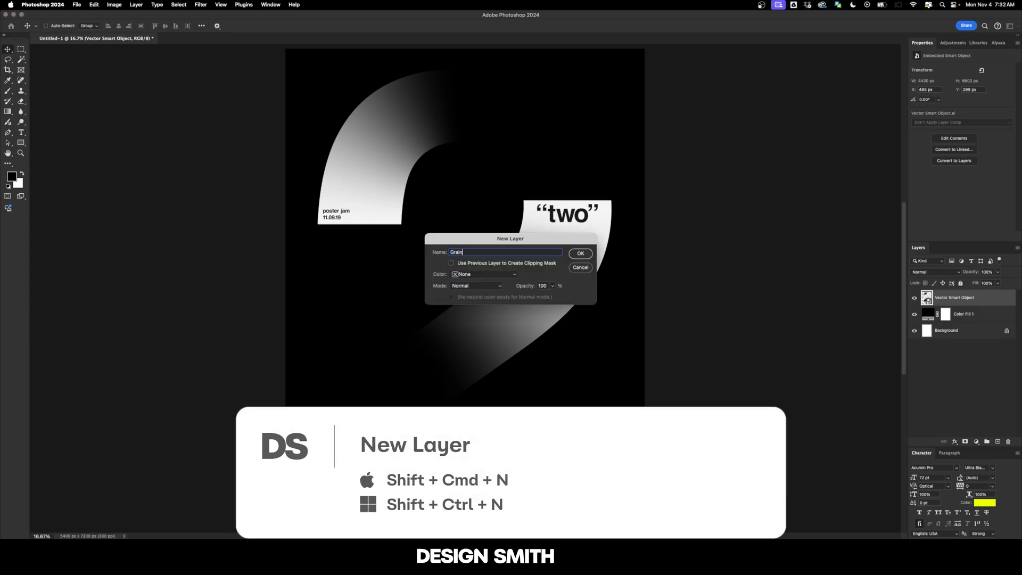
key("Return")
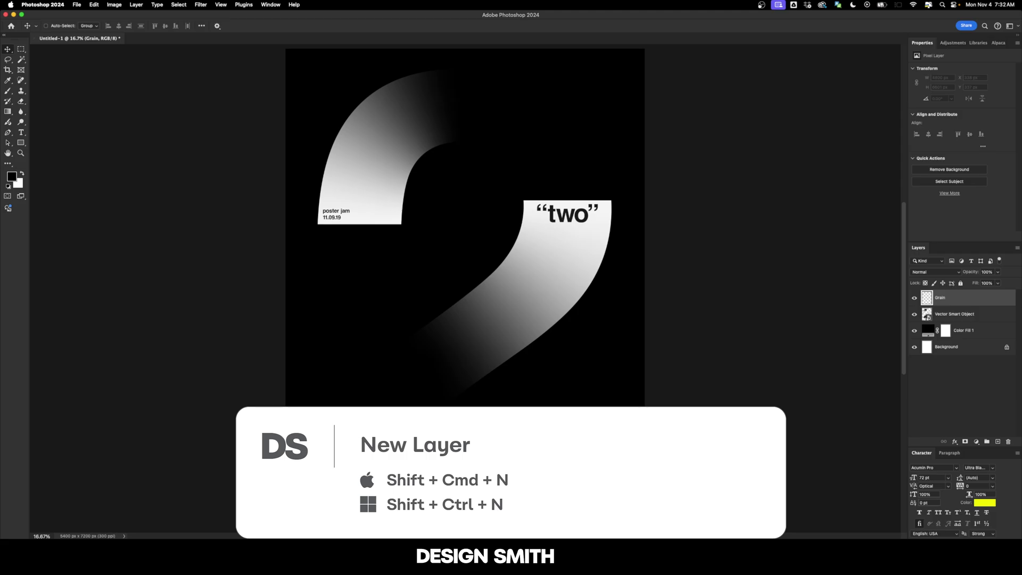
key("shift+BackSpace")
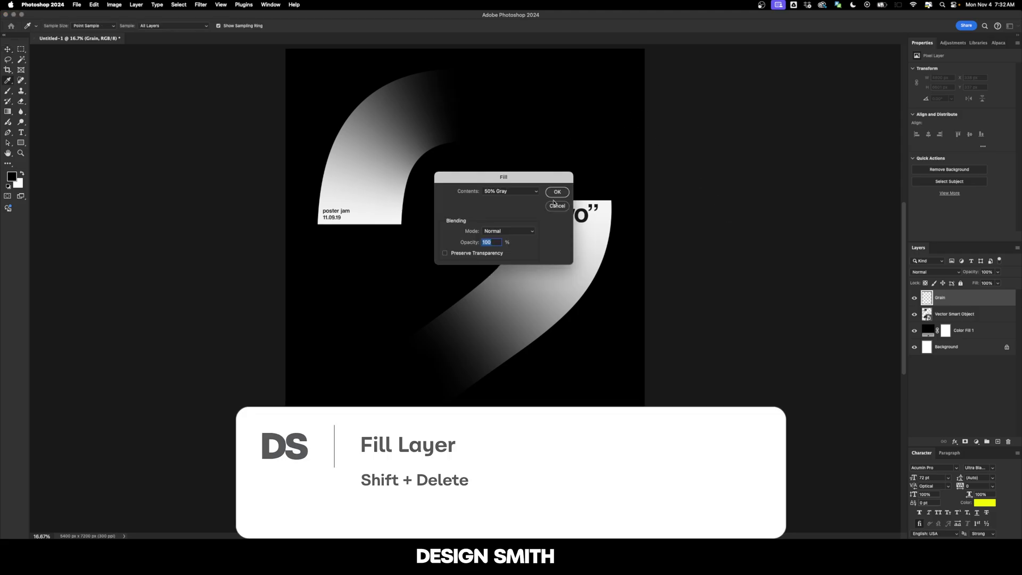
left_click(556, 192)
key("v")
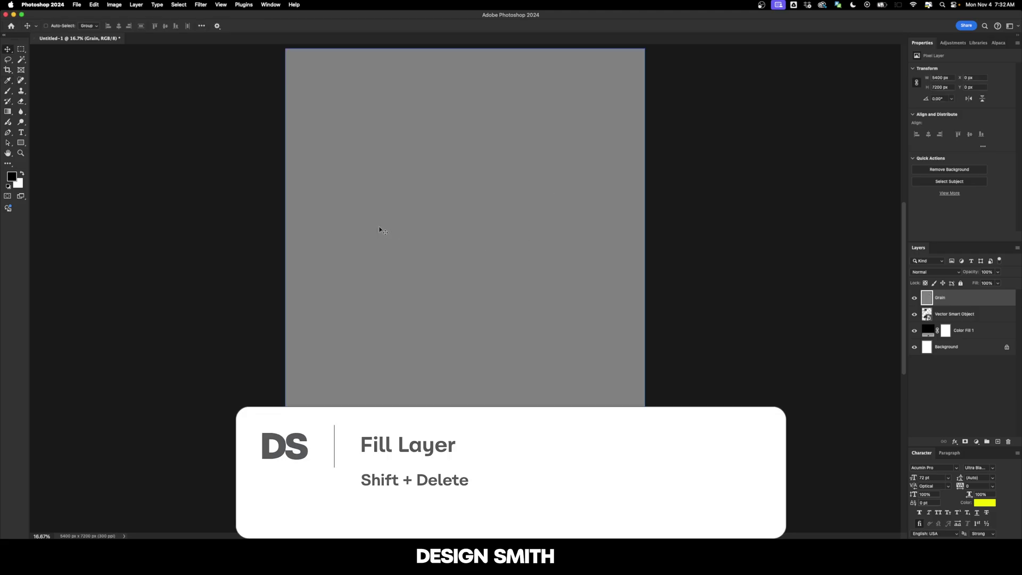
Apply the Camera Raw Filter to the Grain layer, with Grain at maximum and the grain size and roughness raised.
left_click(200, 4)
left_click(223, 94)
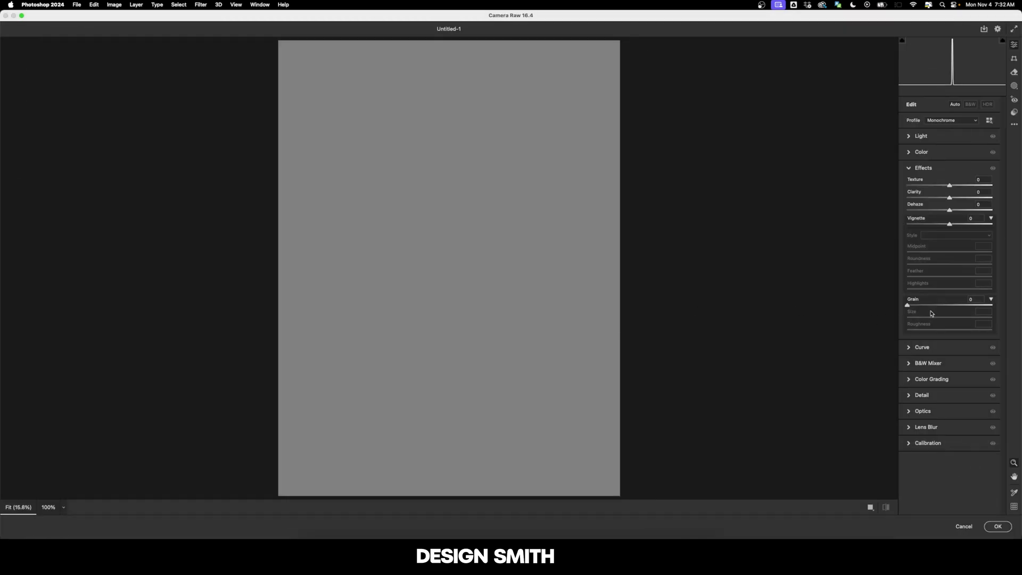
left_click_drag(907, 305, 1020, 304)
left_click_drag(936, 319, 1020, 333)
left_click(989, 523)
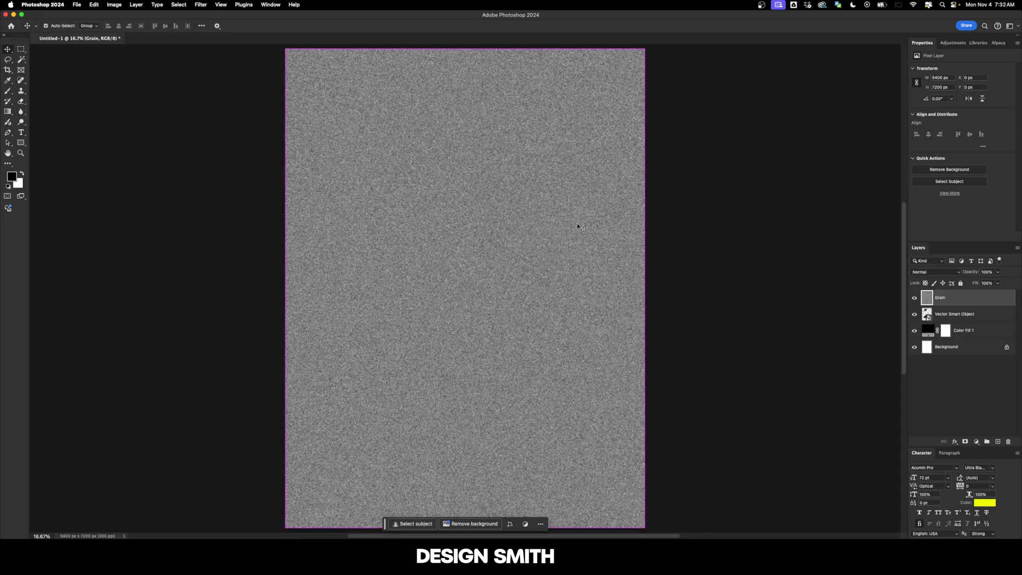
Examine the Grain layer's texture up close.
key("super+equal")
key("super+equal")
key("super+equal")
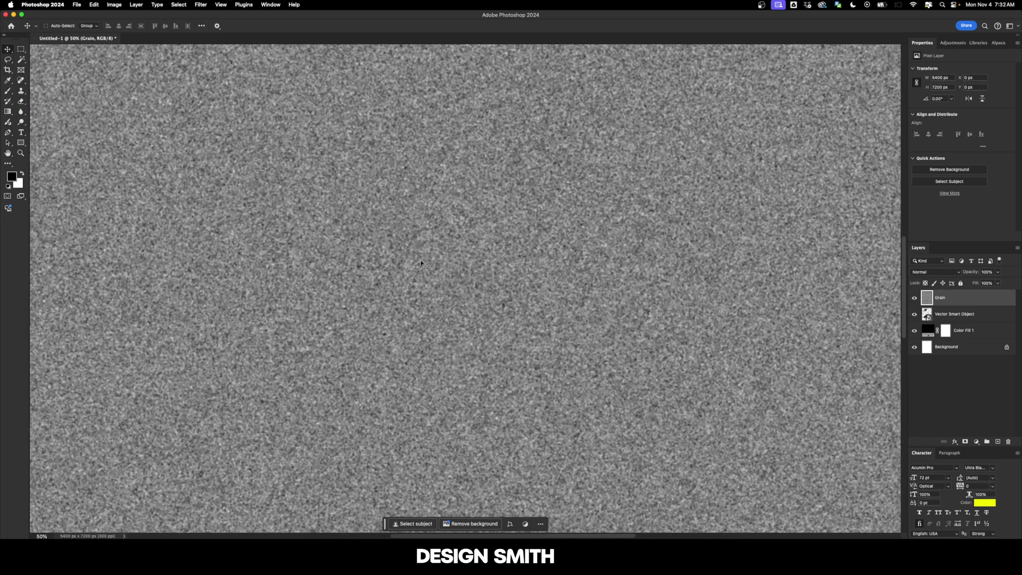
left_click_drag(333, 222, 530, 254)
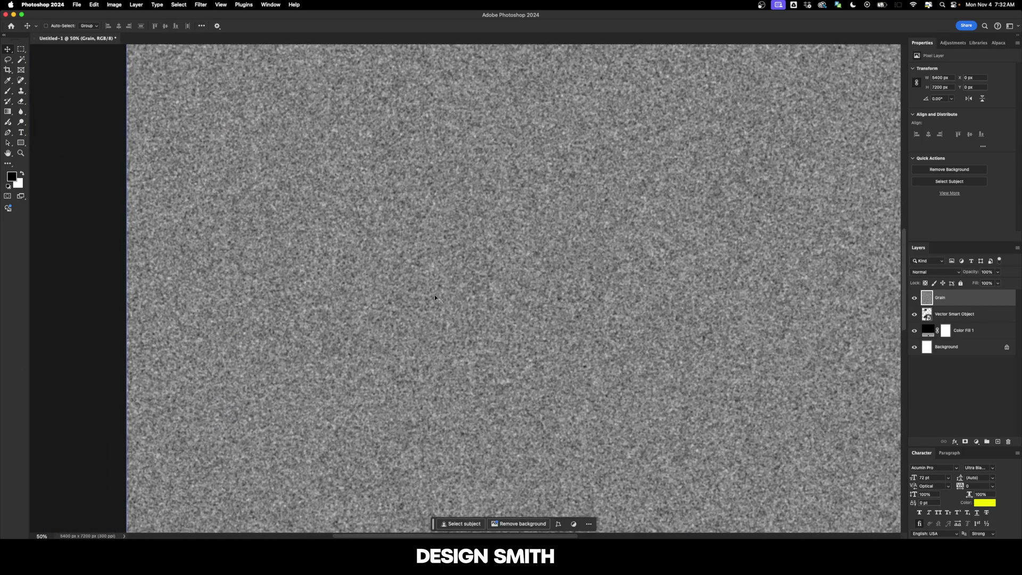
Set the Grain layer's blend mode to Overlay.
key("super+0")
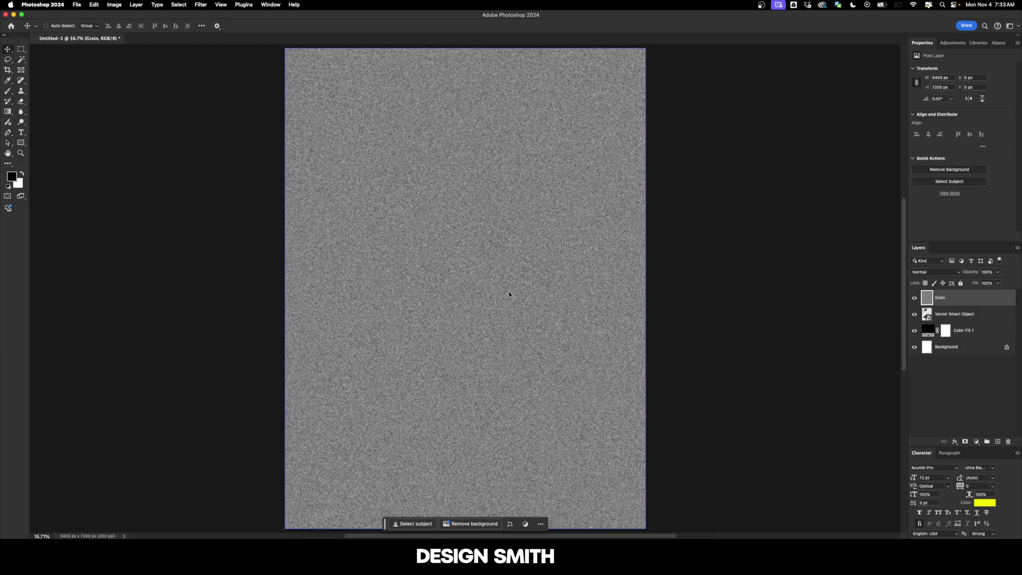
left_click(953, 273)
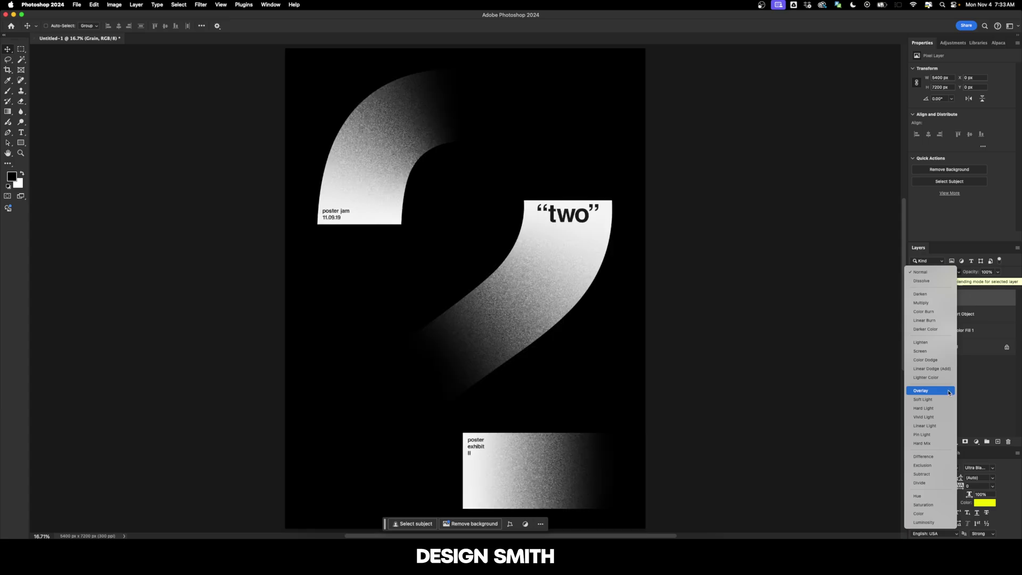
left_click(949, 393)
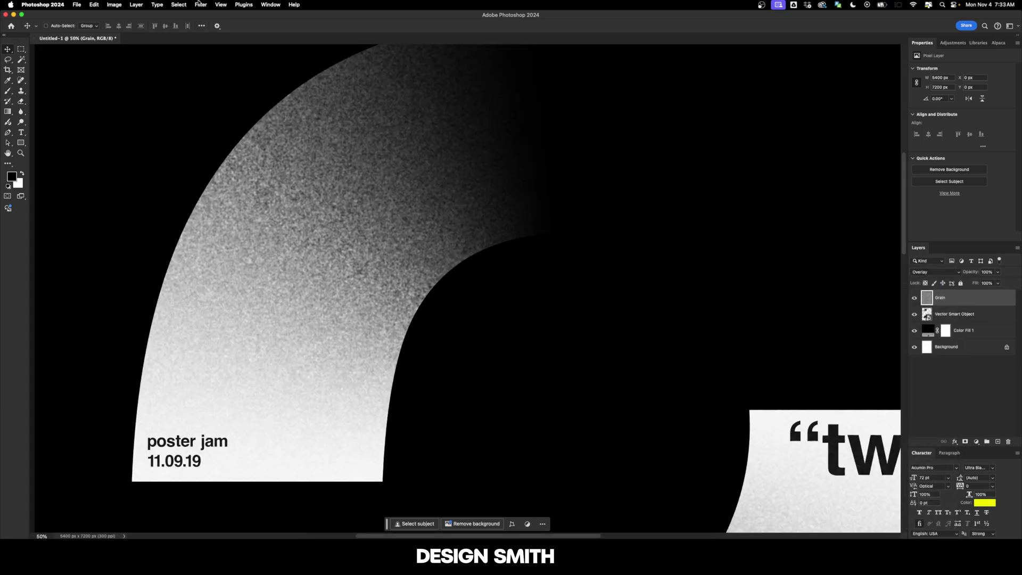
Apply a Gaussian Blur with a 2.0 pixel radius to the Vector Smart Object layer.
scroll(245, 303, "left", 3)
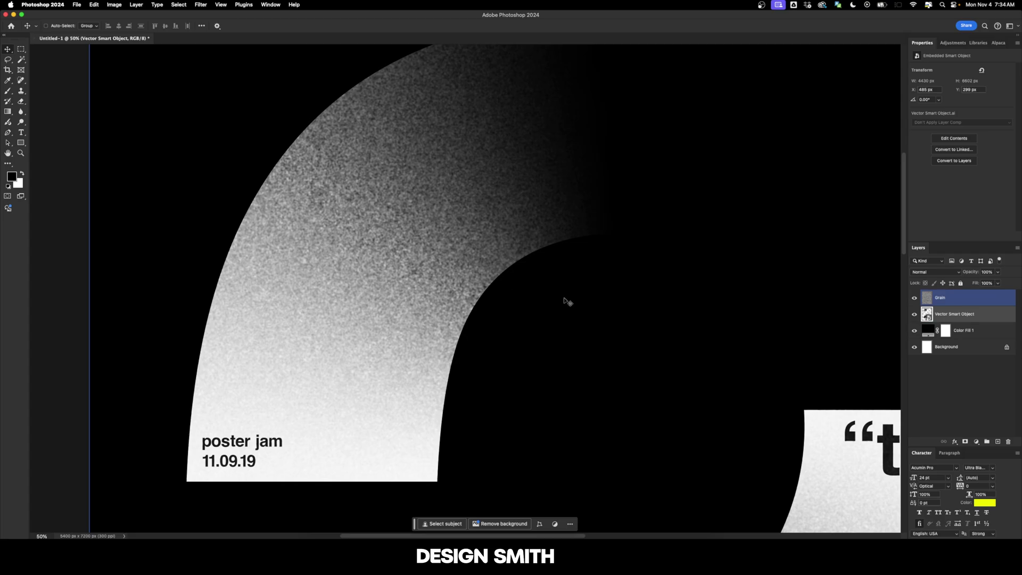
left_click(984, 316)
key("alt+bracketright")
key("alt+bracketleft")
left_click(202, 4)
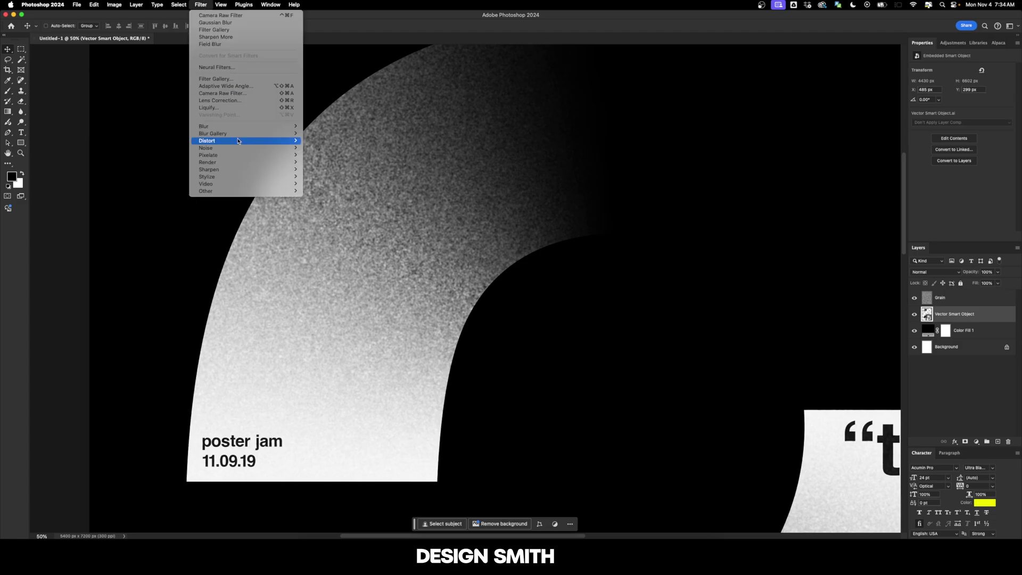
mouse_move(277, 126)
left_click(343, 155)
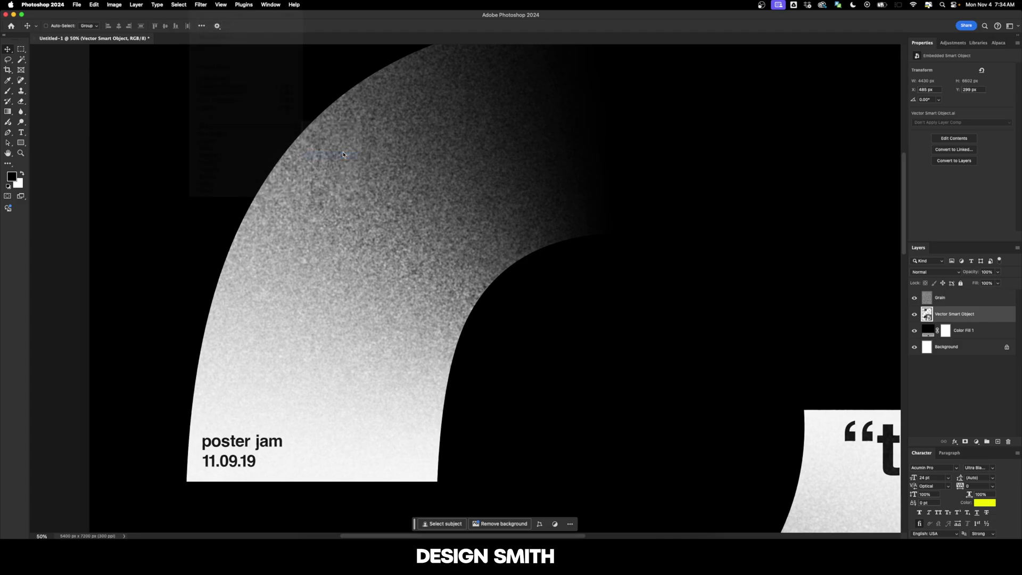
key("shift+Down")
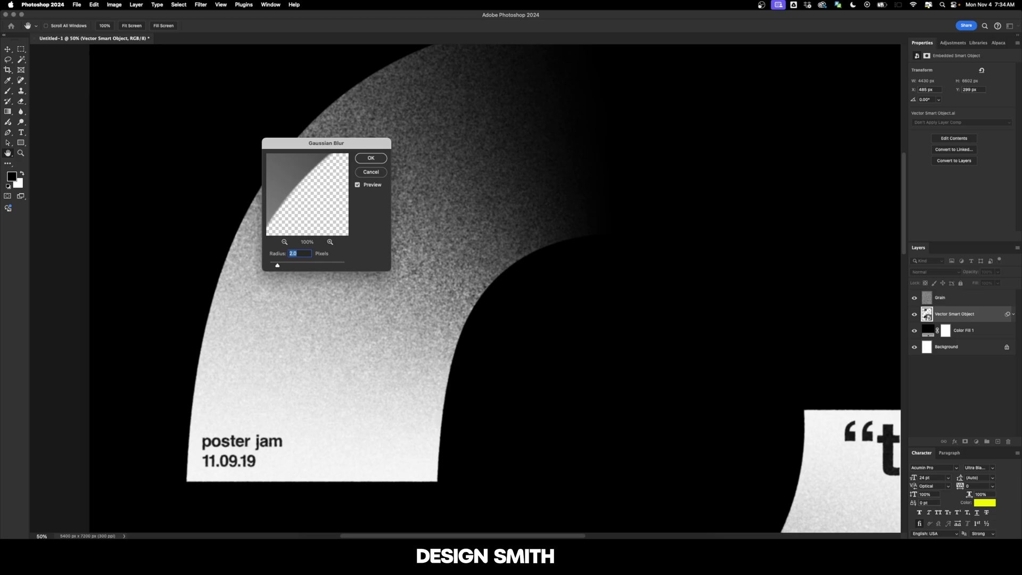
key("Return")
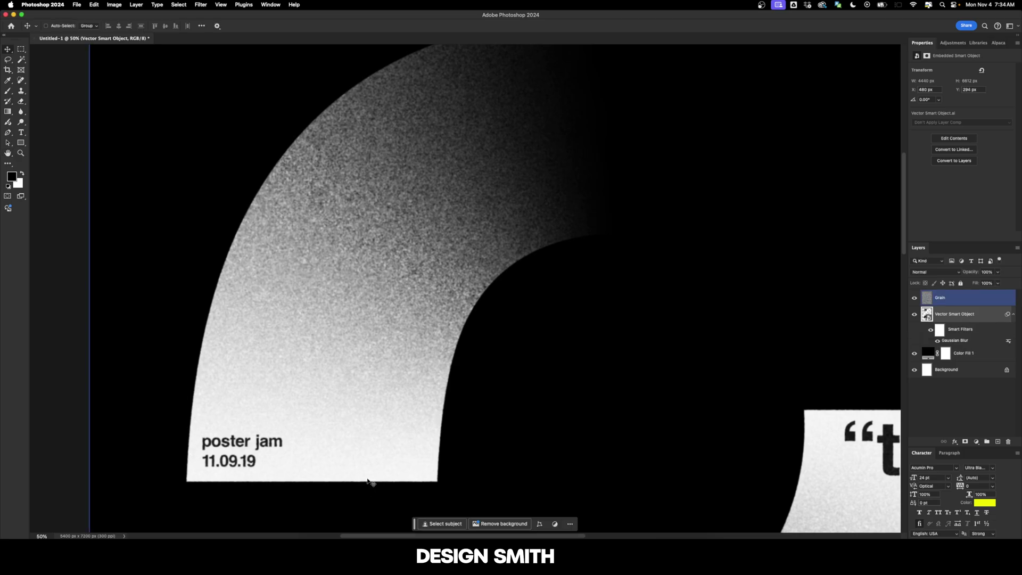
Open the Grain layer's Blending Options to reach its Blend If sliders, keeping the artwork in view.
double_click(979, 299)
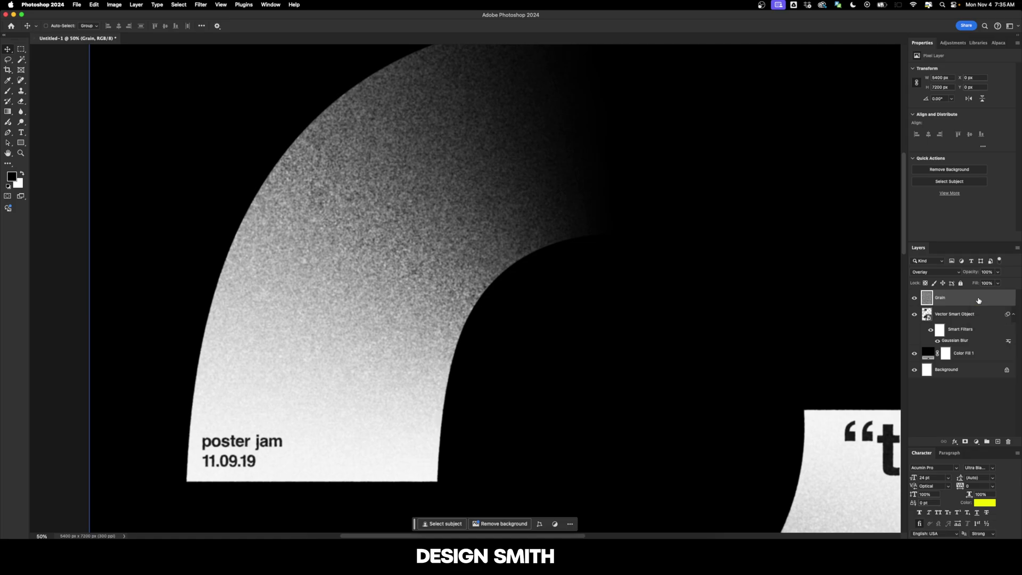
left_click_drag(823, 73, 760, 62)
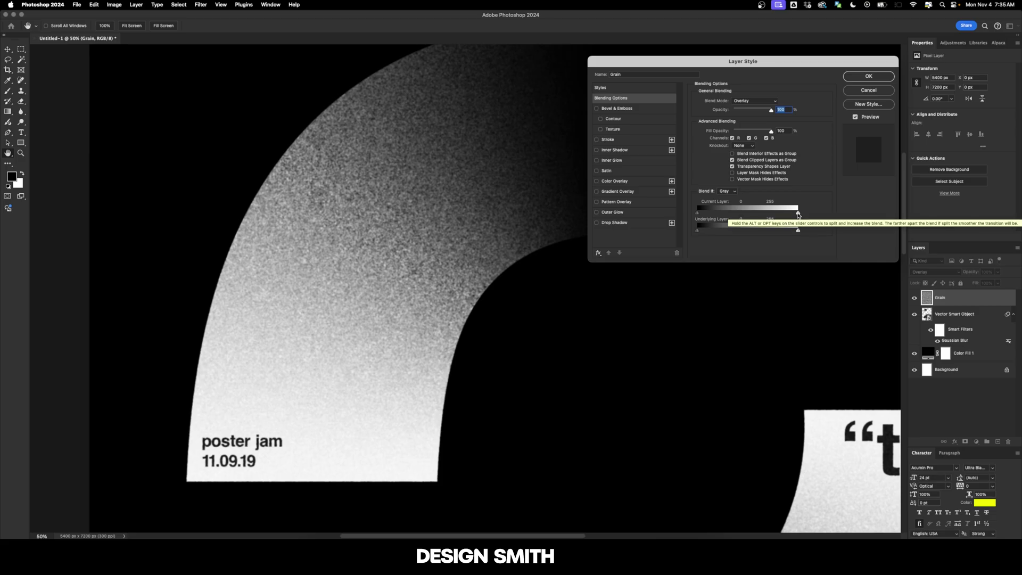
key("alt")
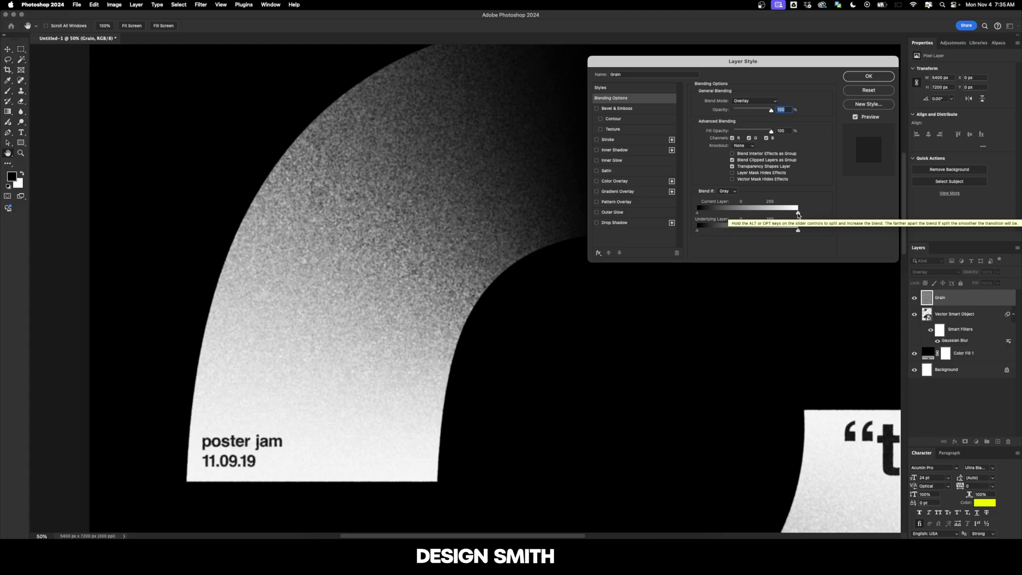